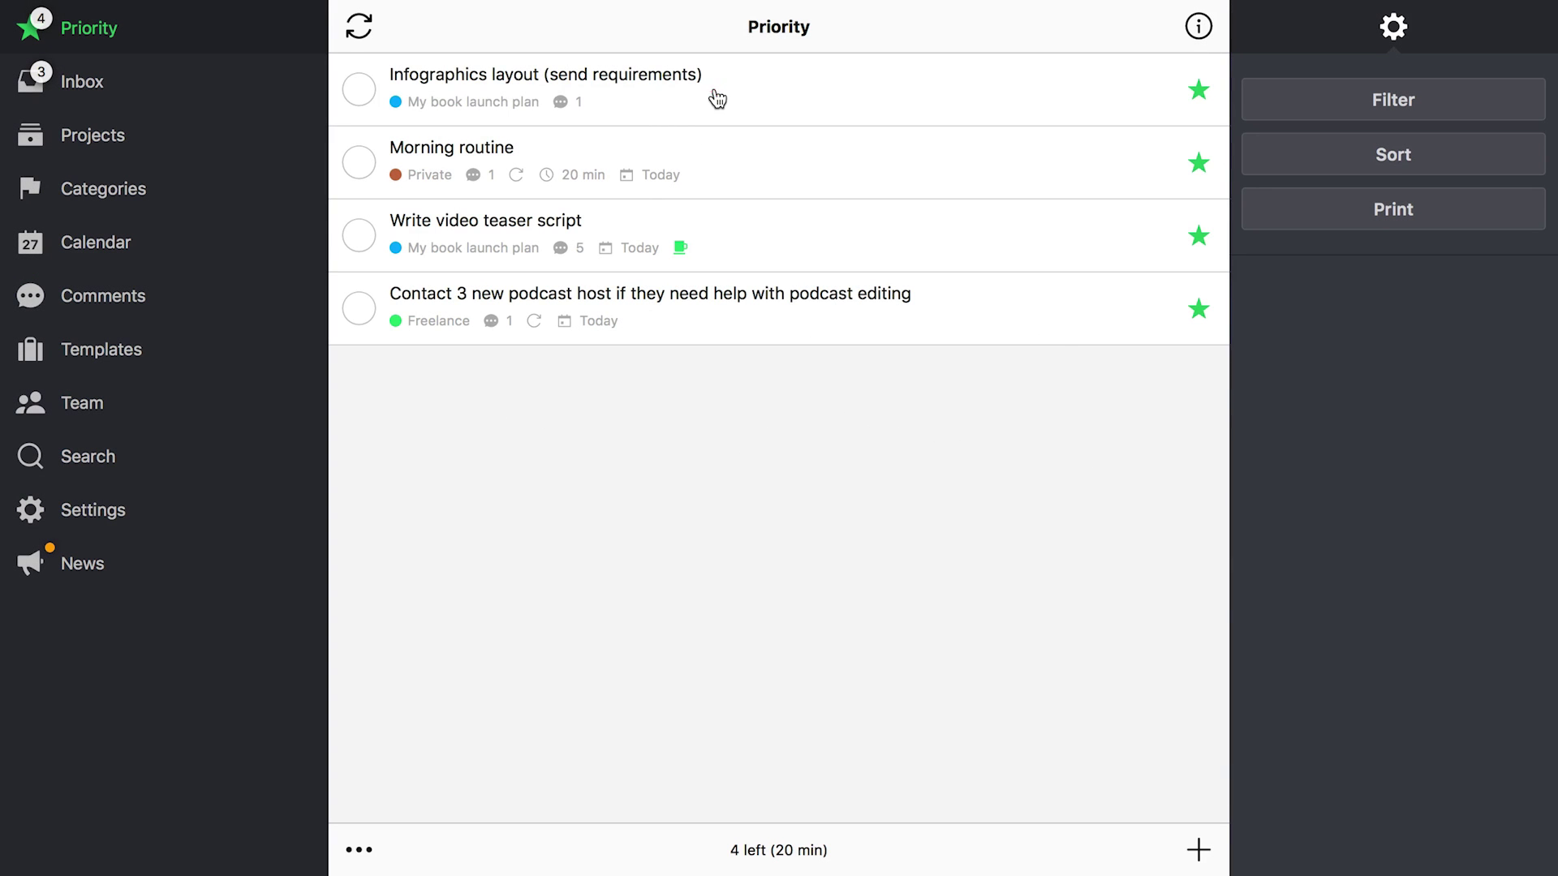
# Turn the Infographics layout comment into the task 'I have to check some infographics first'.
pyautogui.click(707, 91)
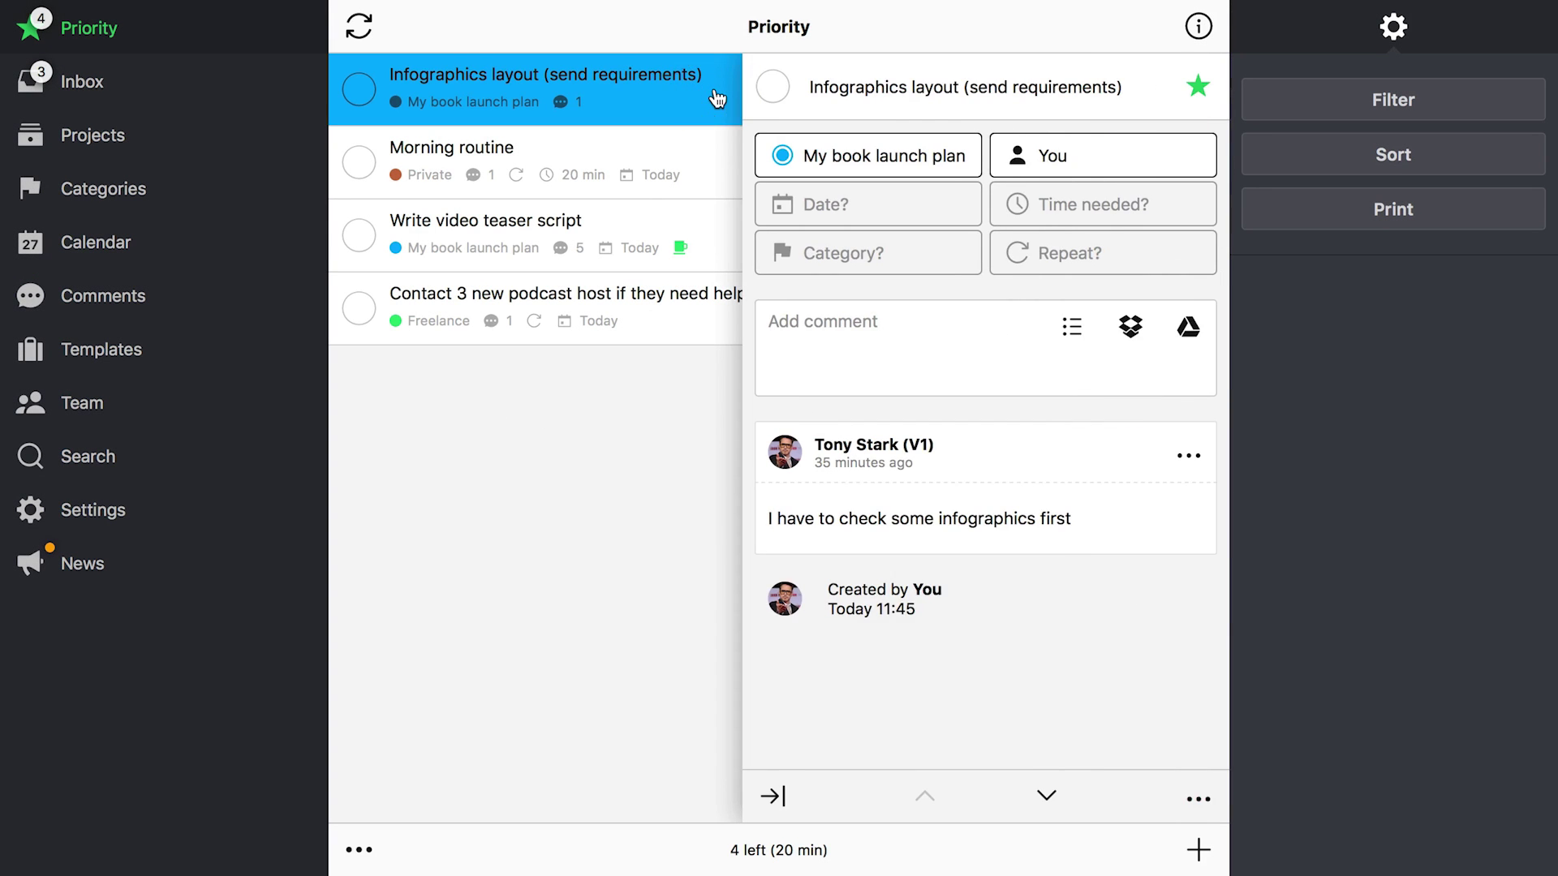
pyautogui.click(1191, 460)
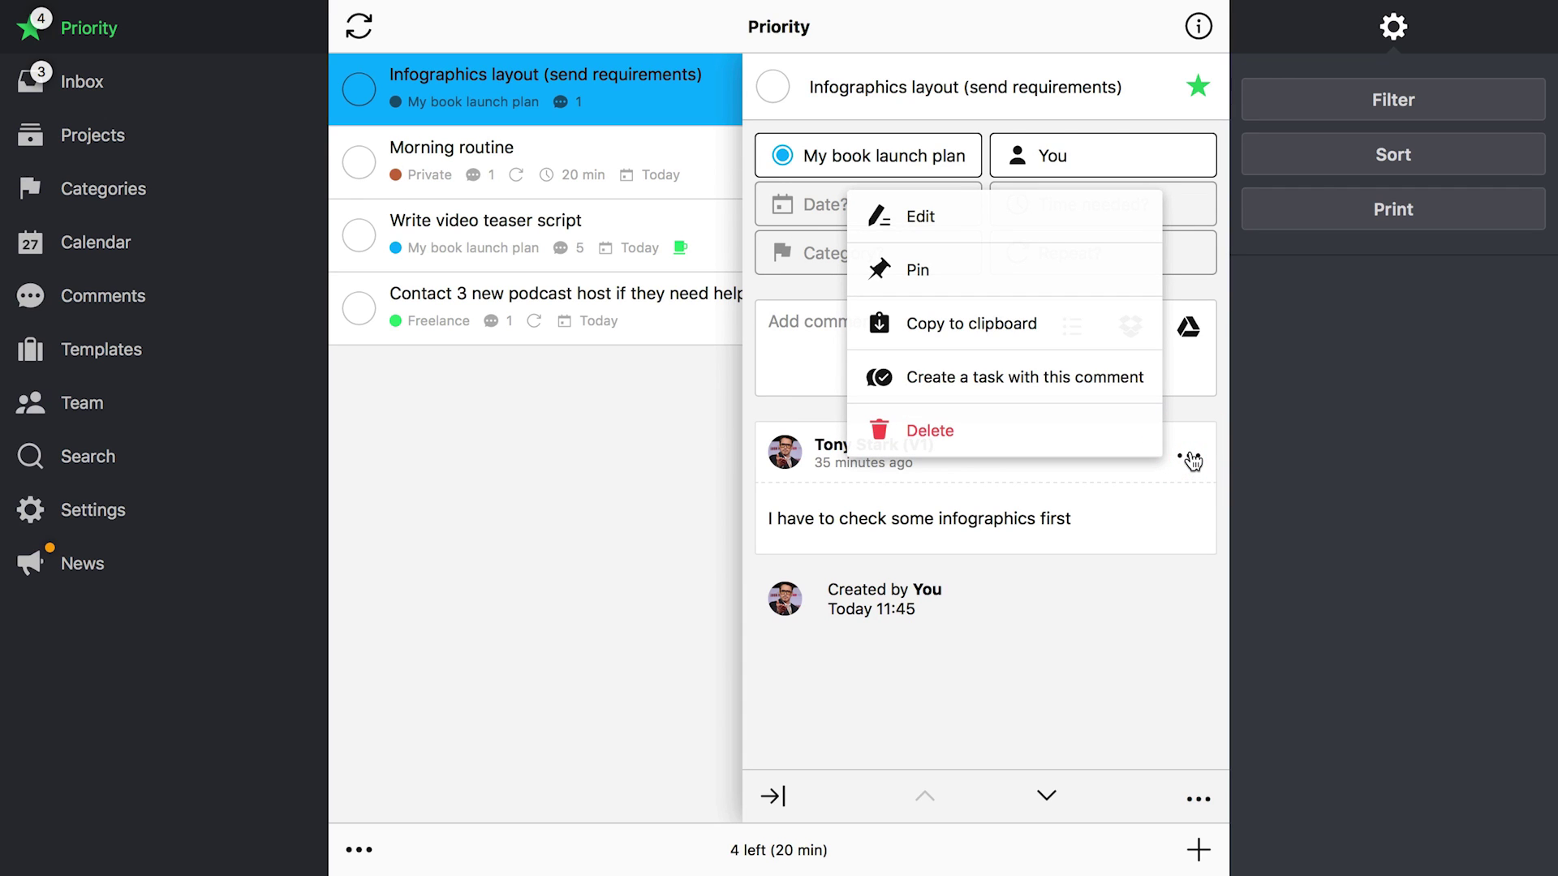
pyautogui.click(1072, 381)
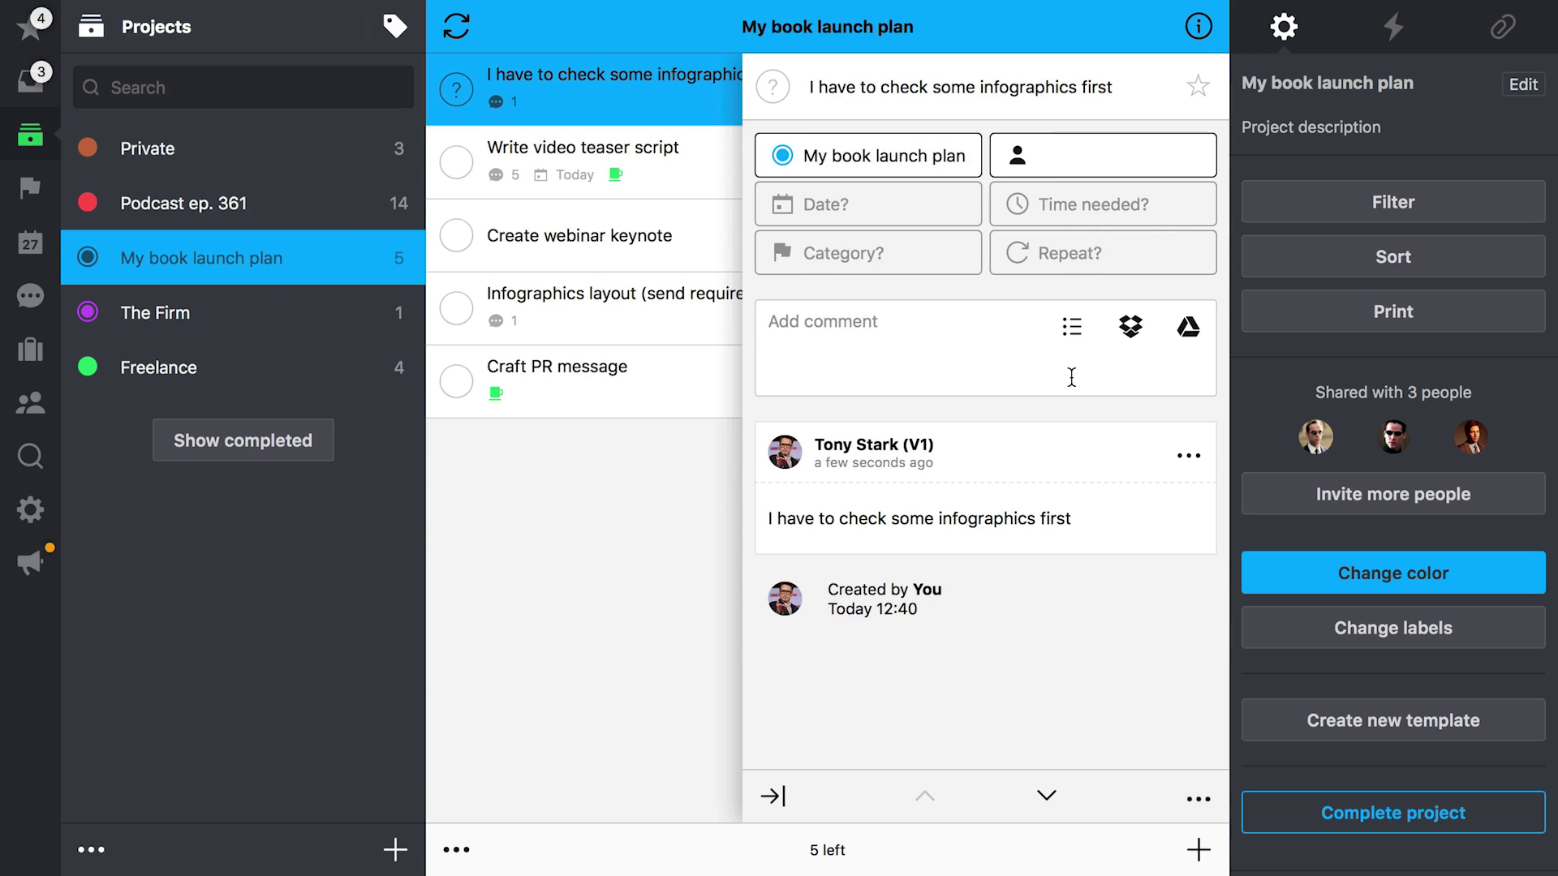
pyautogui.click(662, 93)
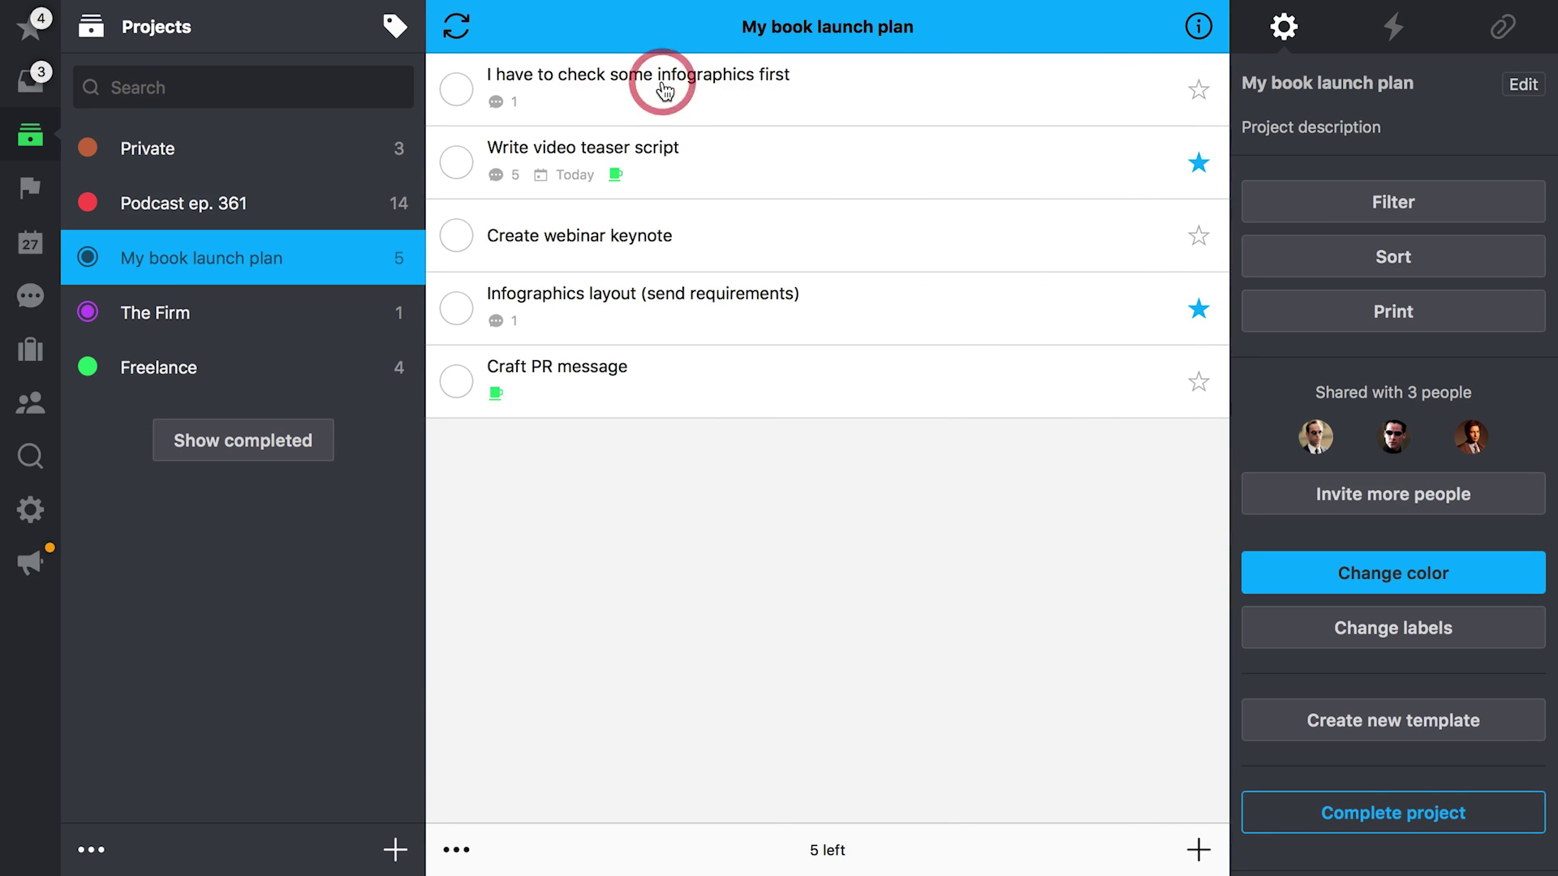
# Pin the checklist comment at the top of Write video teaser script's comments.
pyautogui.click(30, 27)
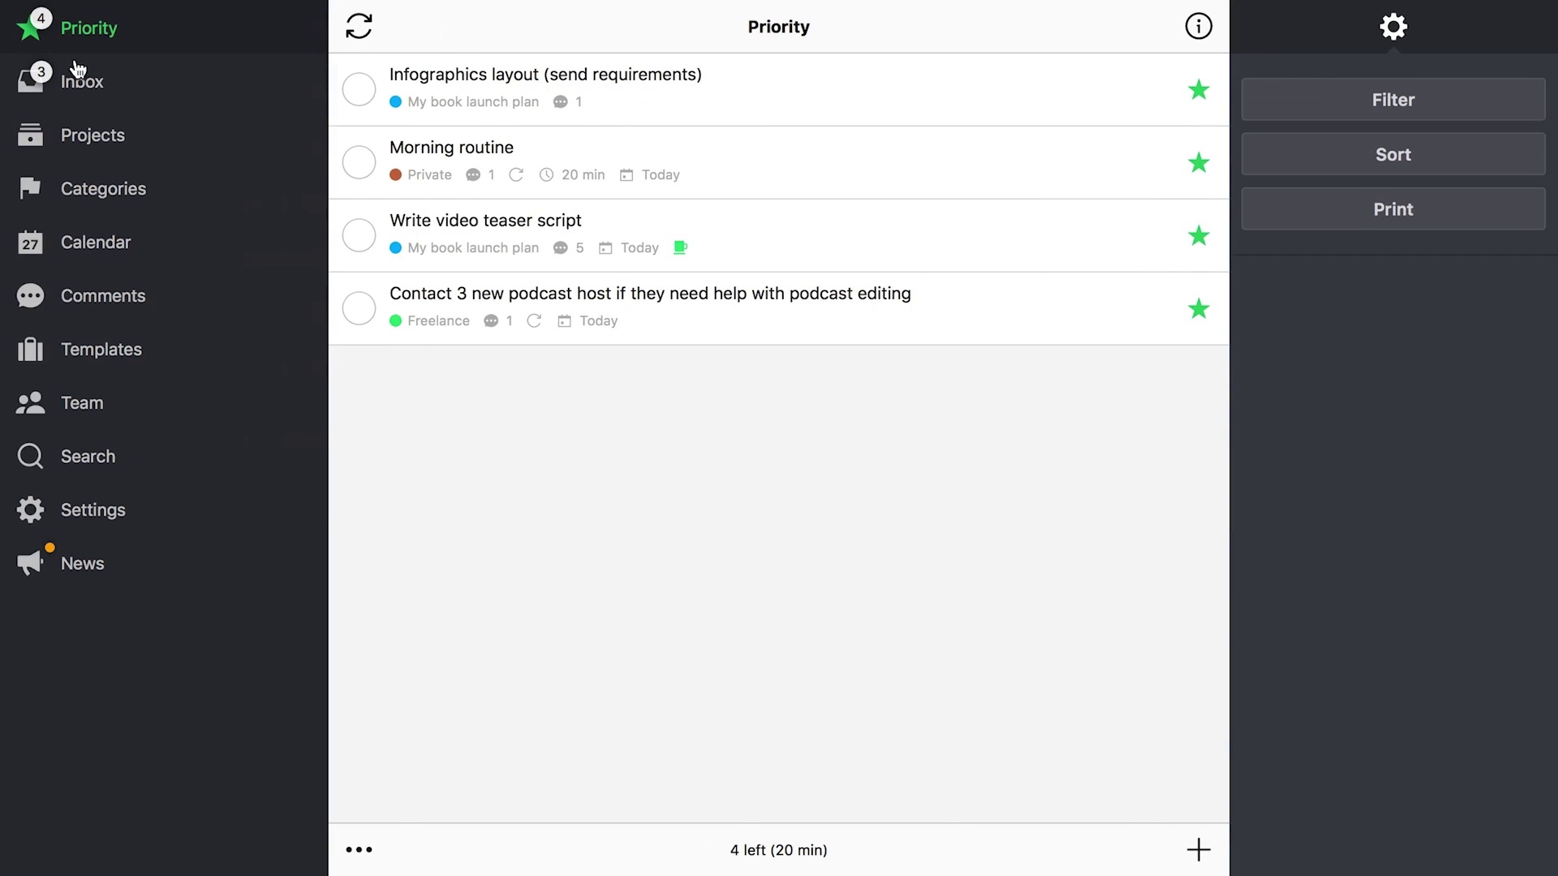
pyautogui.click(725, 236)
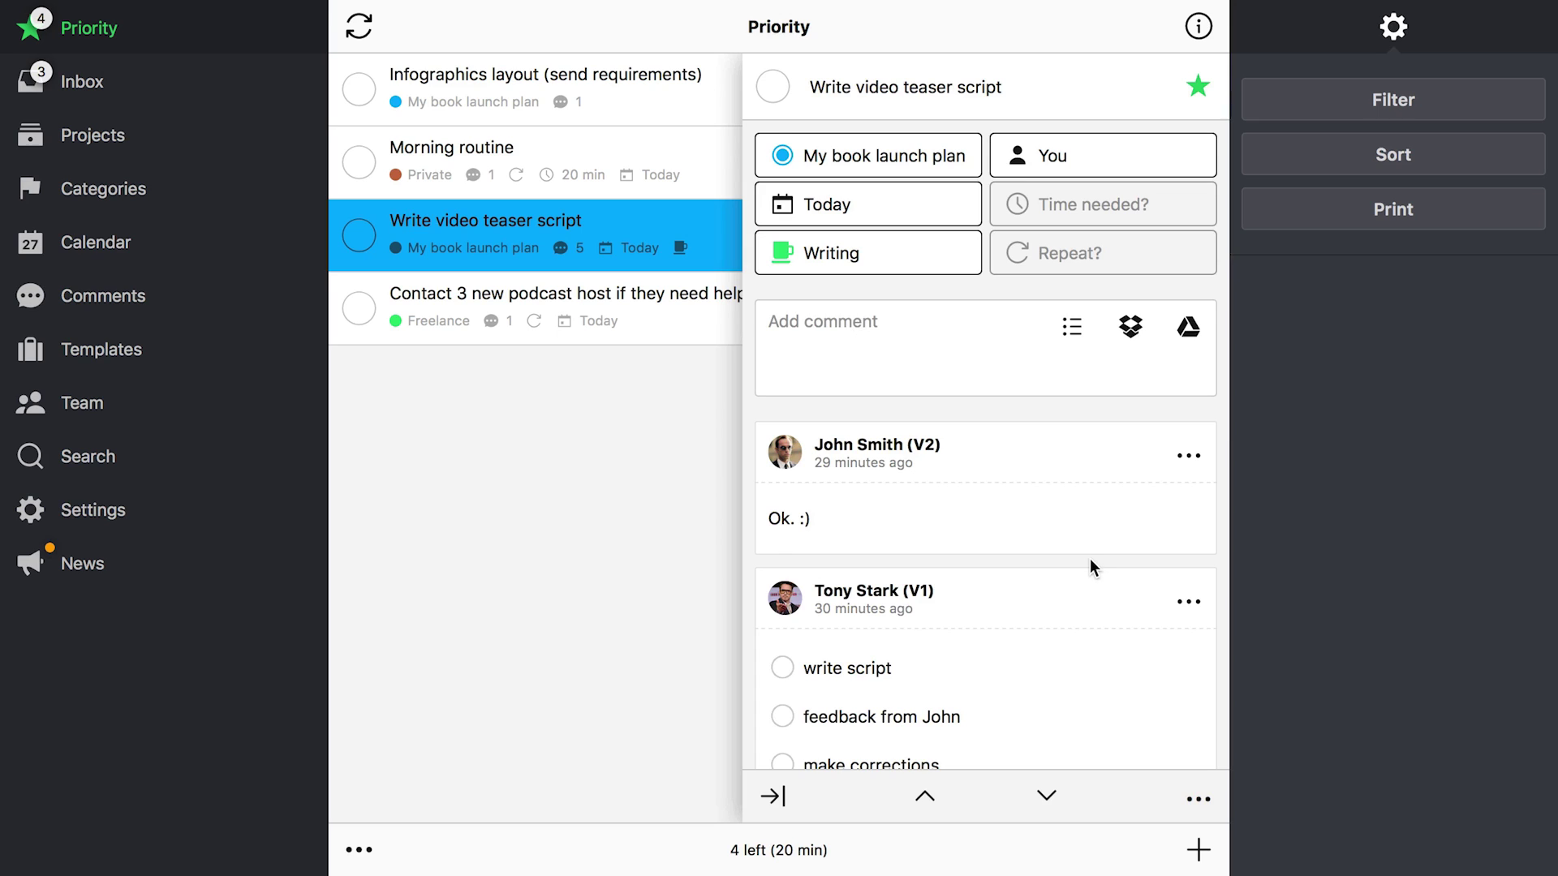
pyautogui.scroll(-5, 1089, 559)
pyautogui.scroll(-3, 1083, 559)
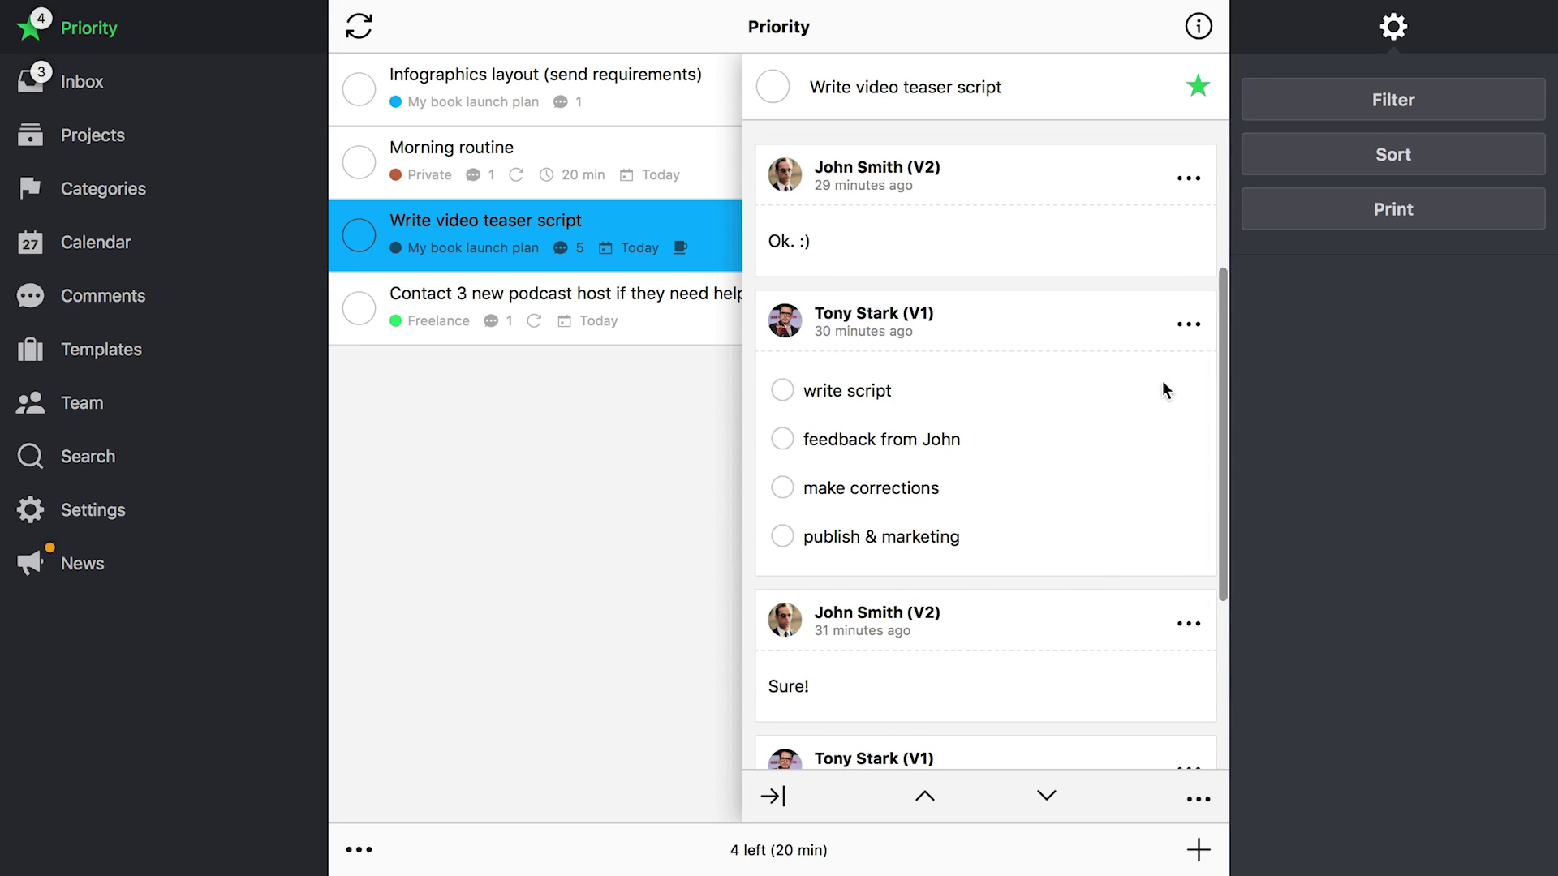
pyautogui.click(1190, 324)
pyautogui.click(996, 383)
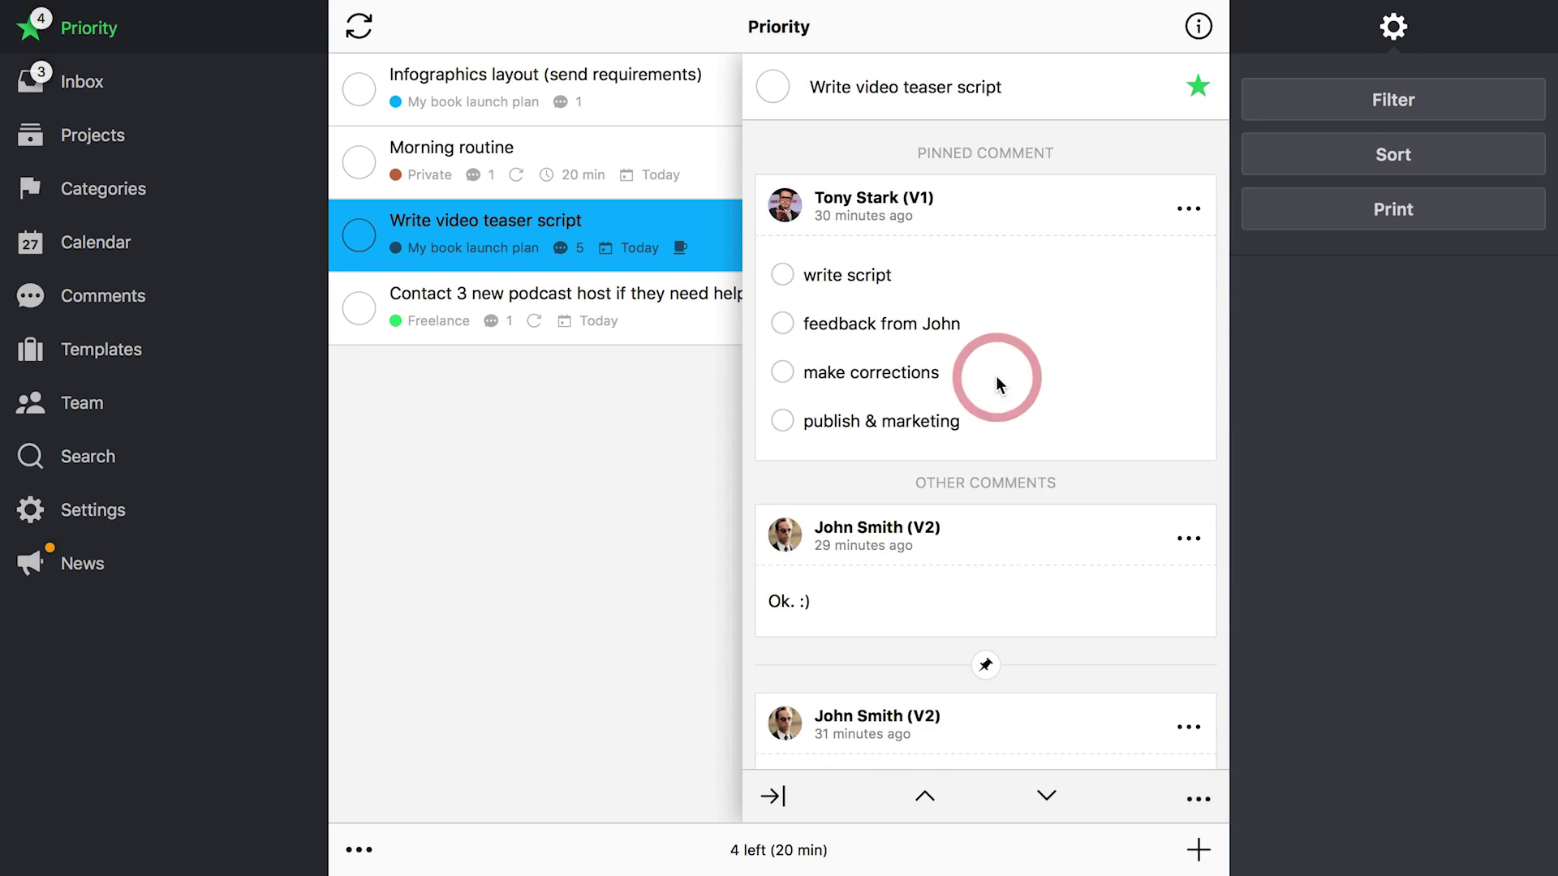
pyautogui.click(987, 665)
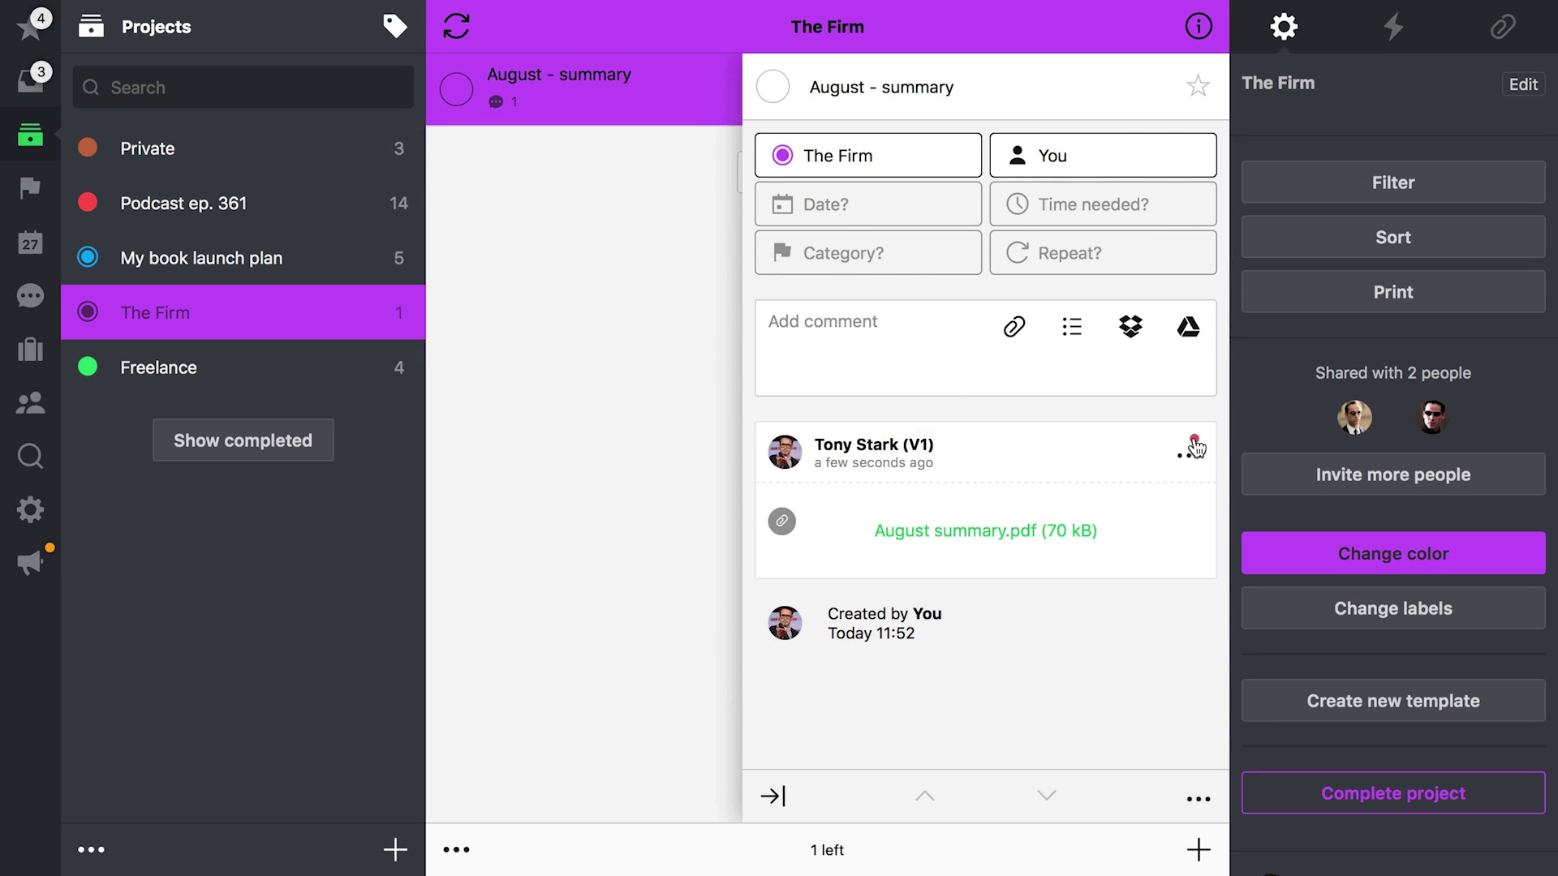
# Add the description 'This is it!' to the August summary.pdf attachment comment.
pyautogui.click(1196, 449)
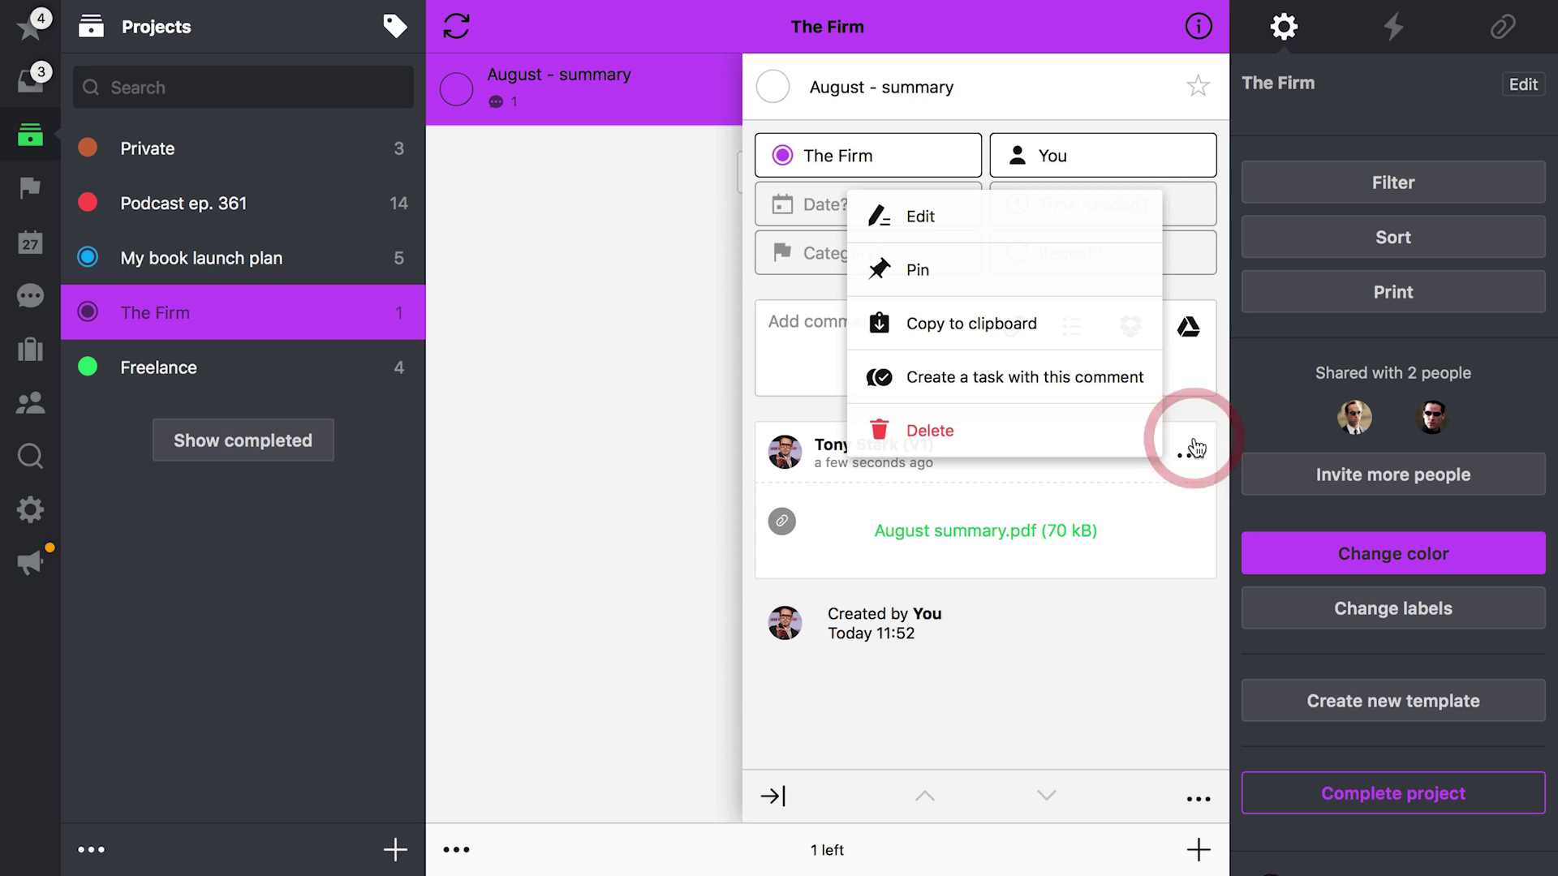
pyautogui.click(923, 212)
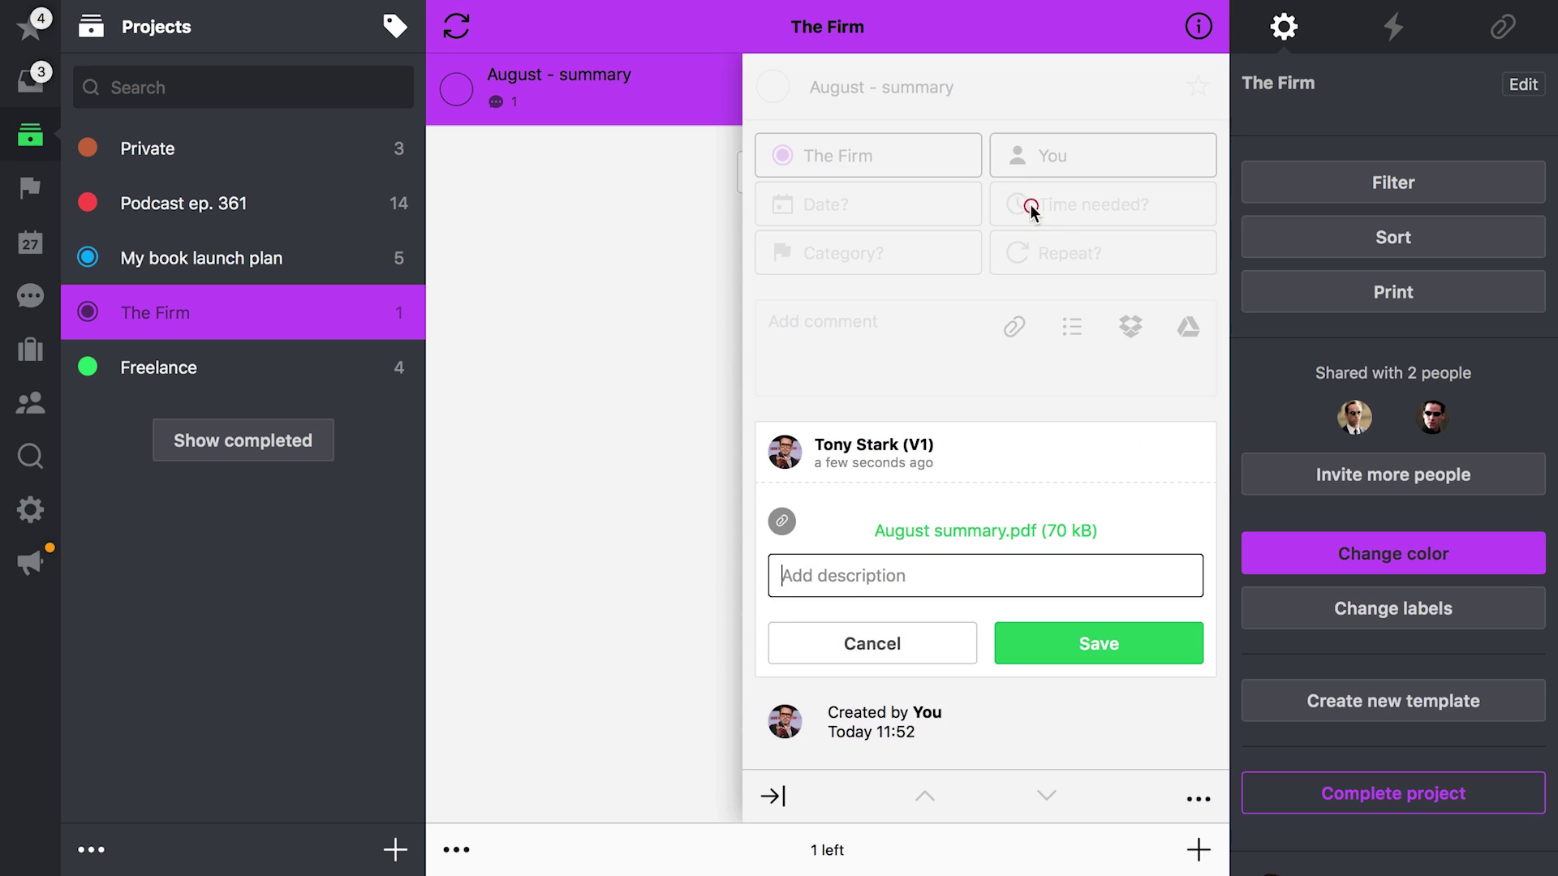
pyautogui.click(924, 575)
pyautogui.write('This is it!')
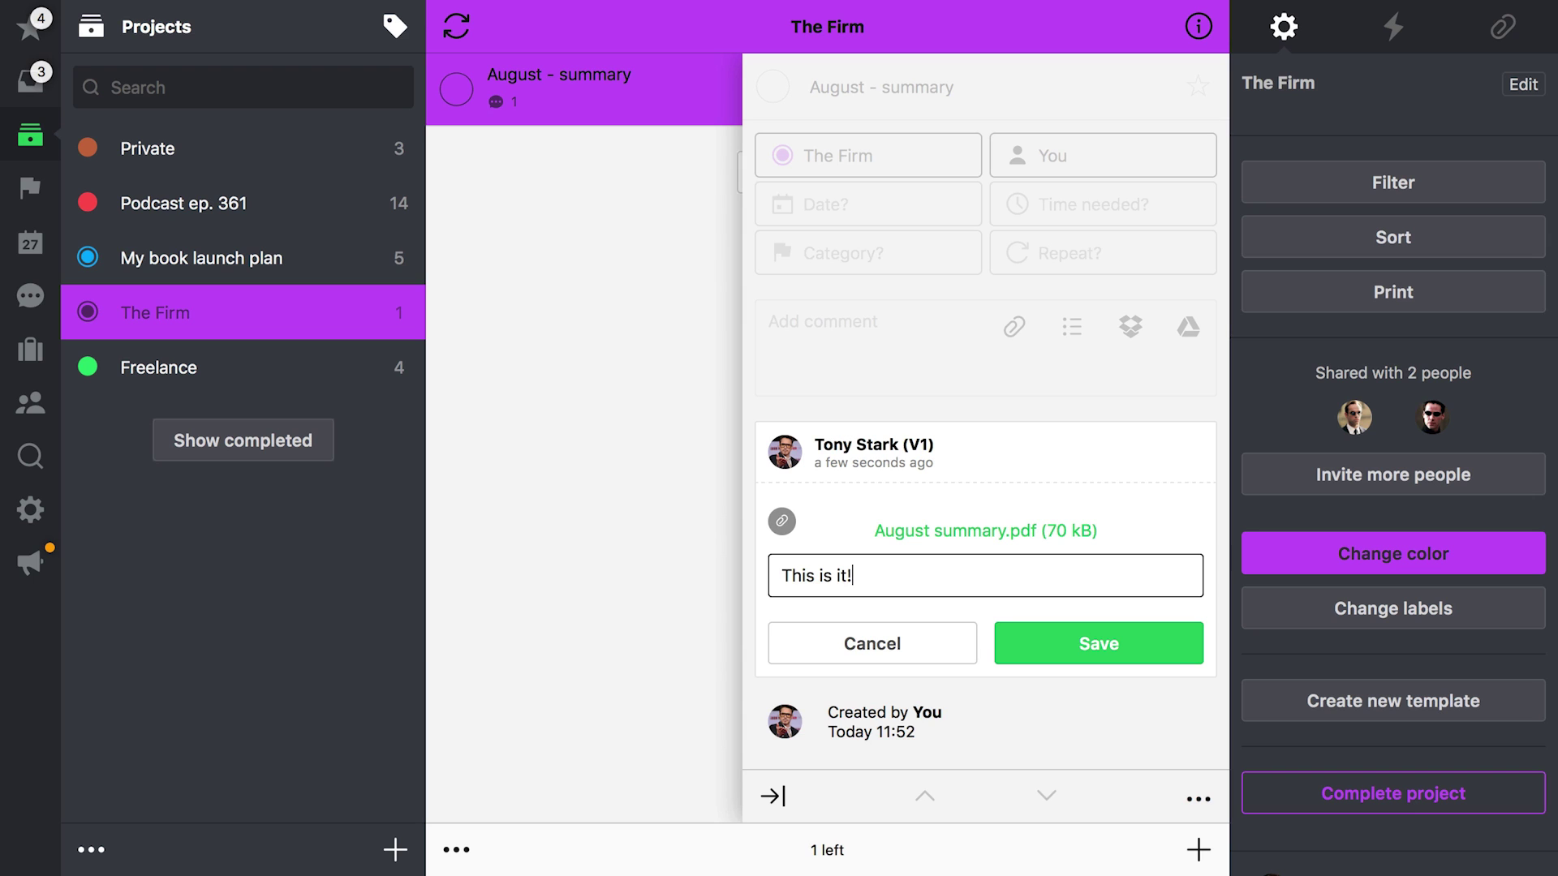
pyautogui.click(1055, 646)
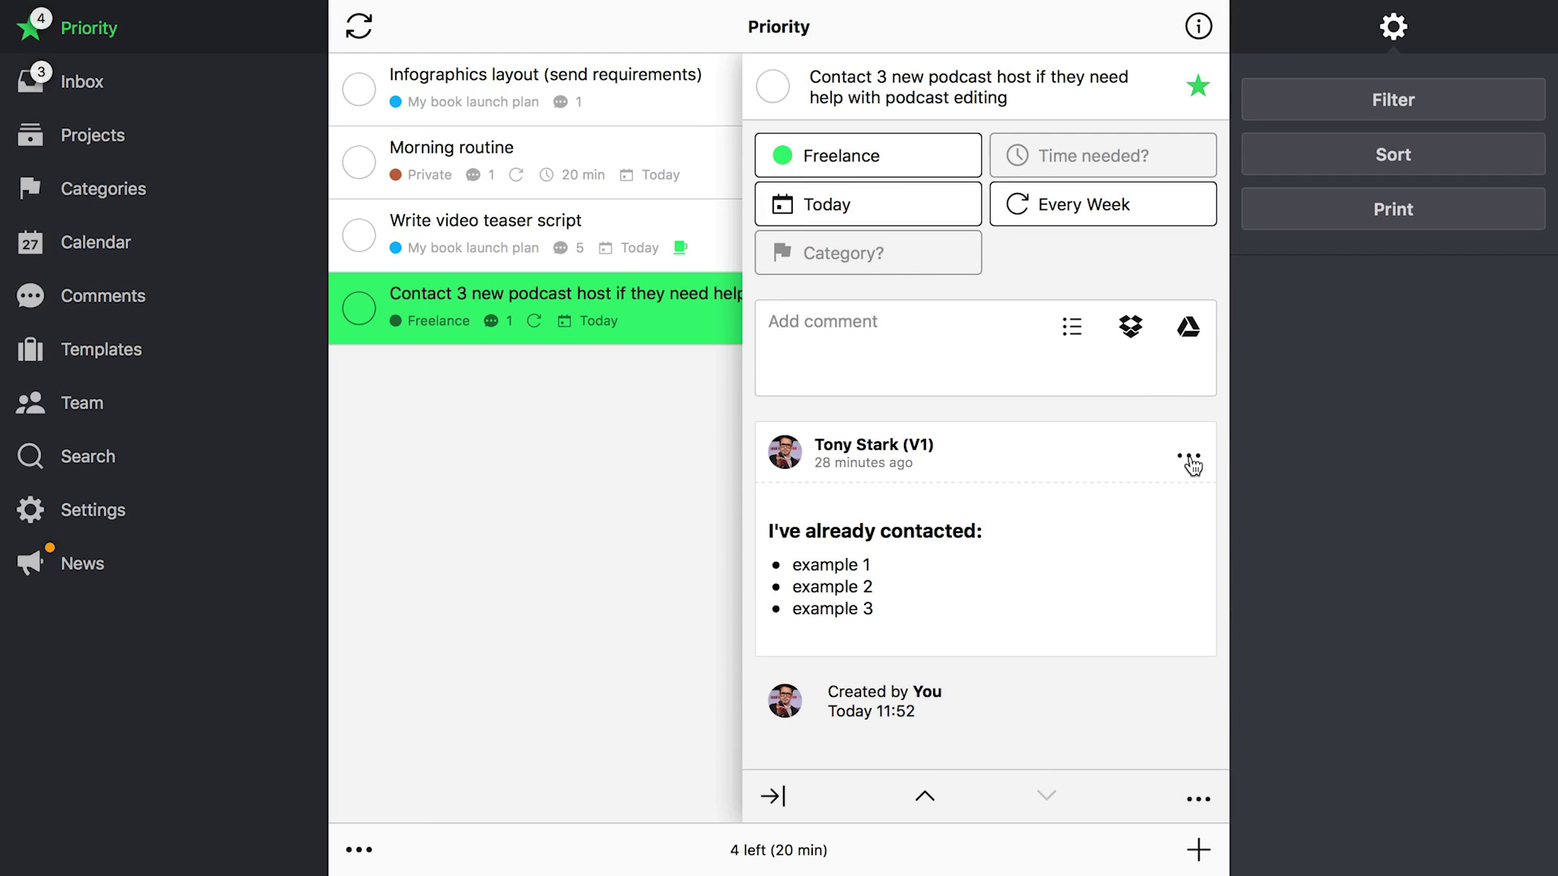
# Copy the 'I've already contacted' comment and post it again on Contact 3 new podcast host.
pyautogui.click(1190, 460)
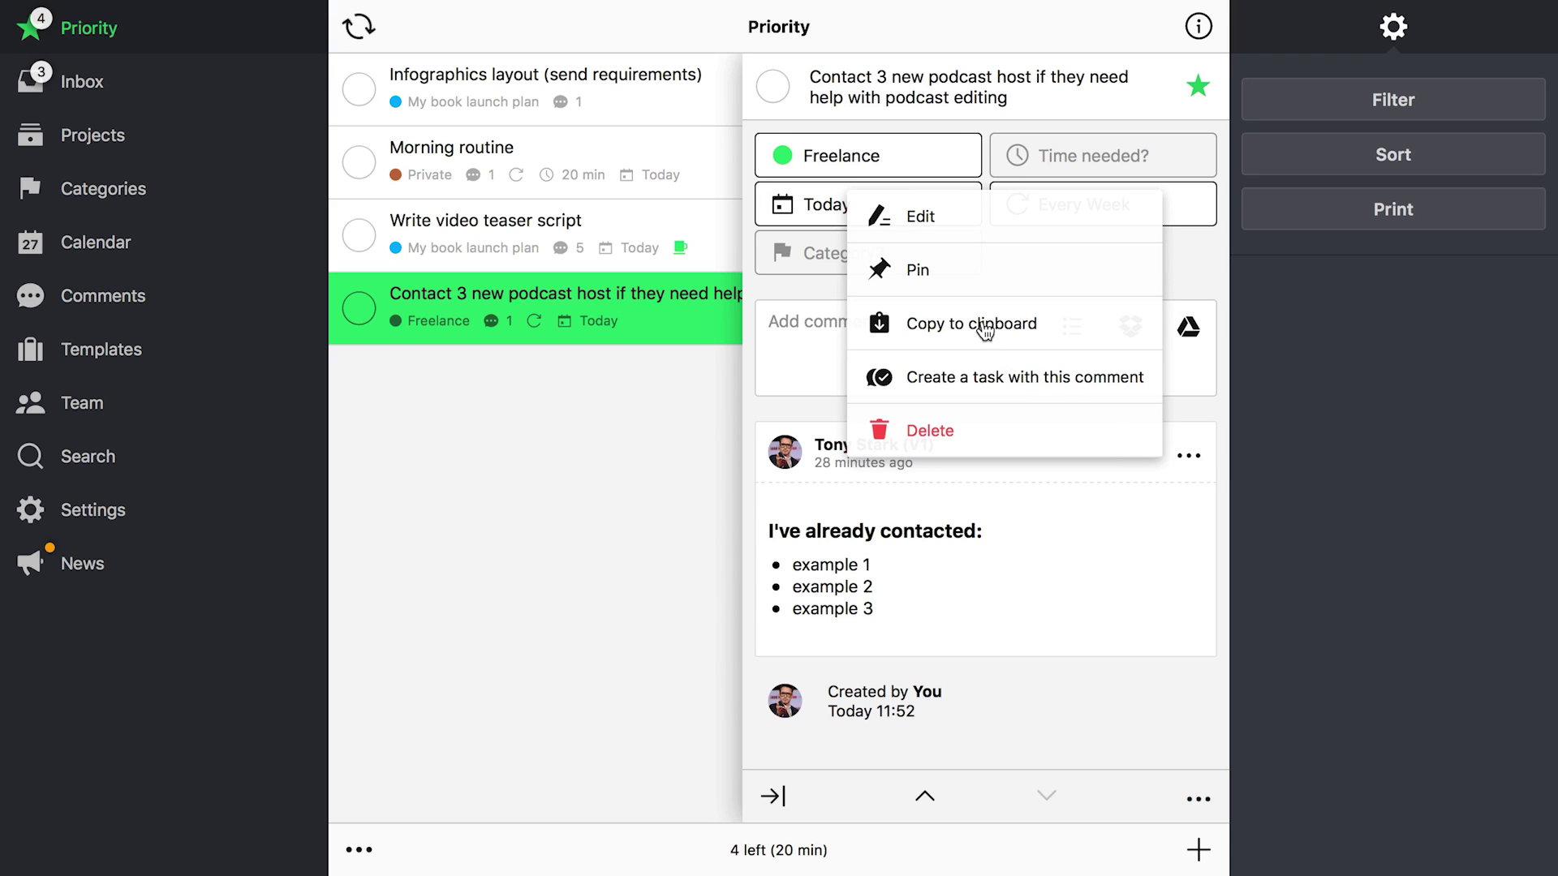
pyautogui.click(983, 326)
pyautogui.click(895, 336)
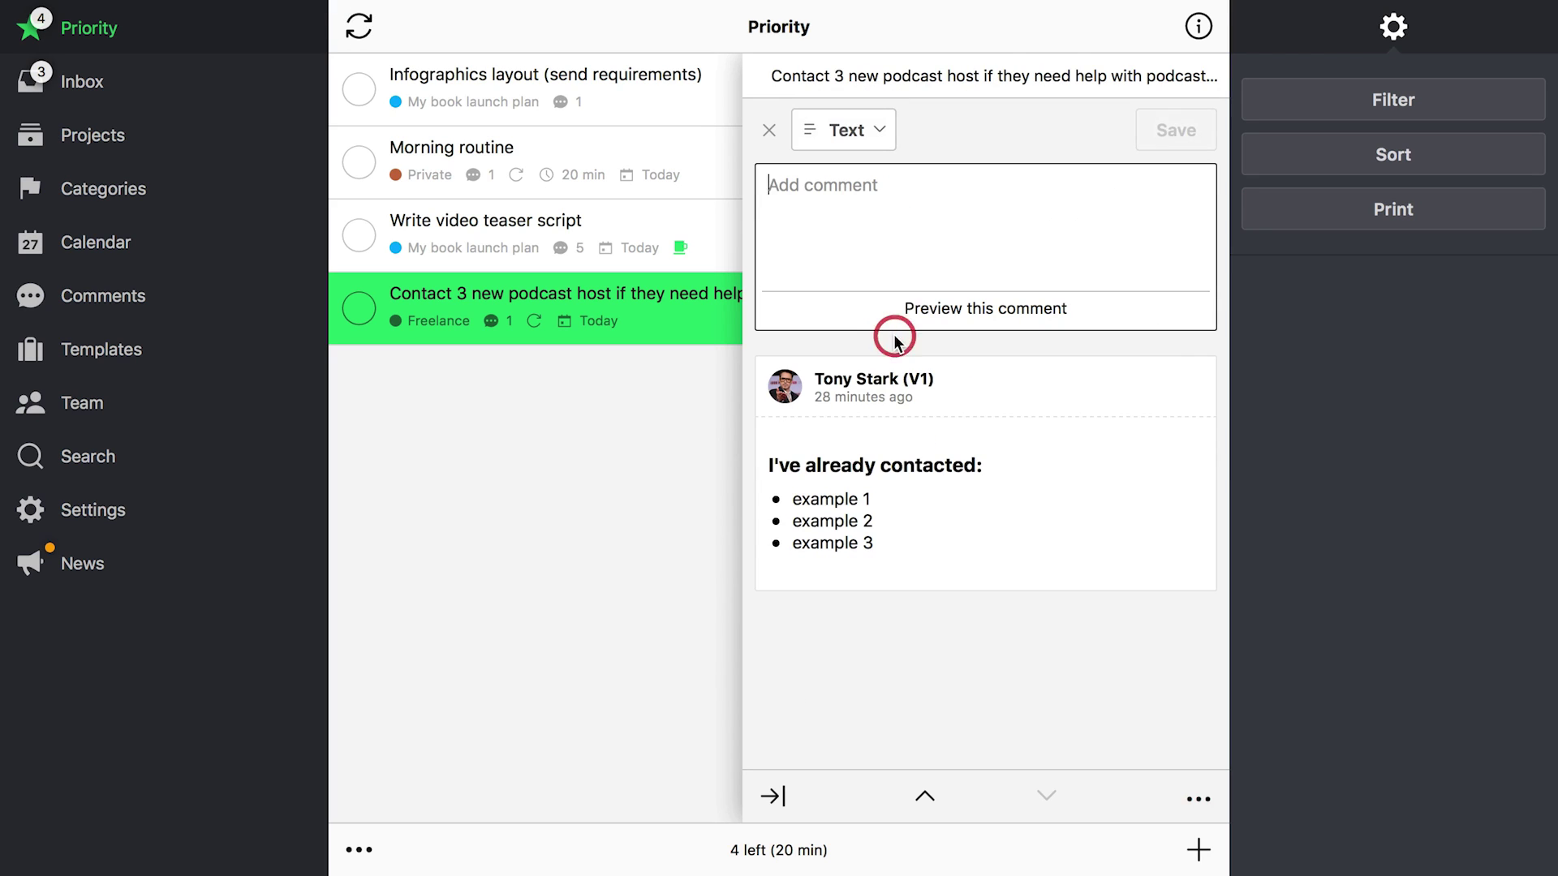
pyautogui.rightClick(880, 237)
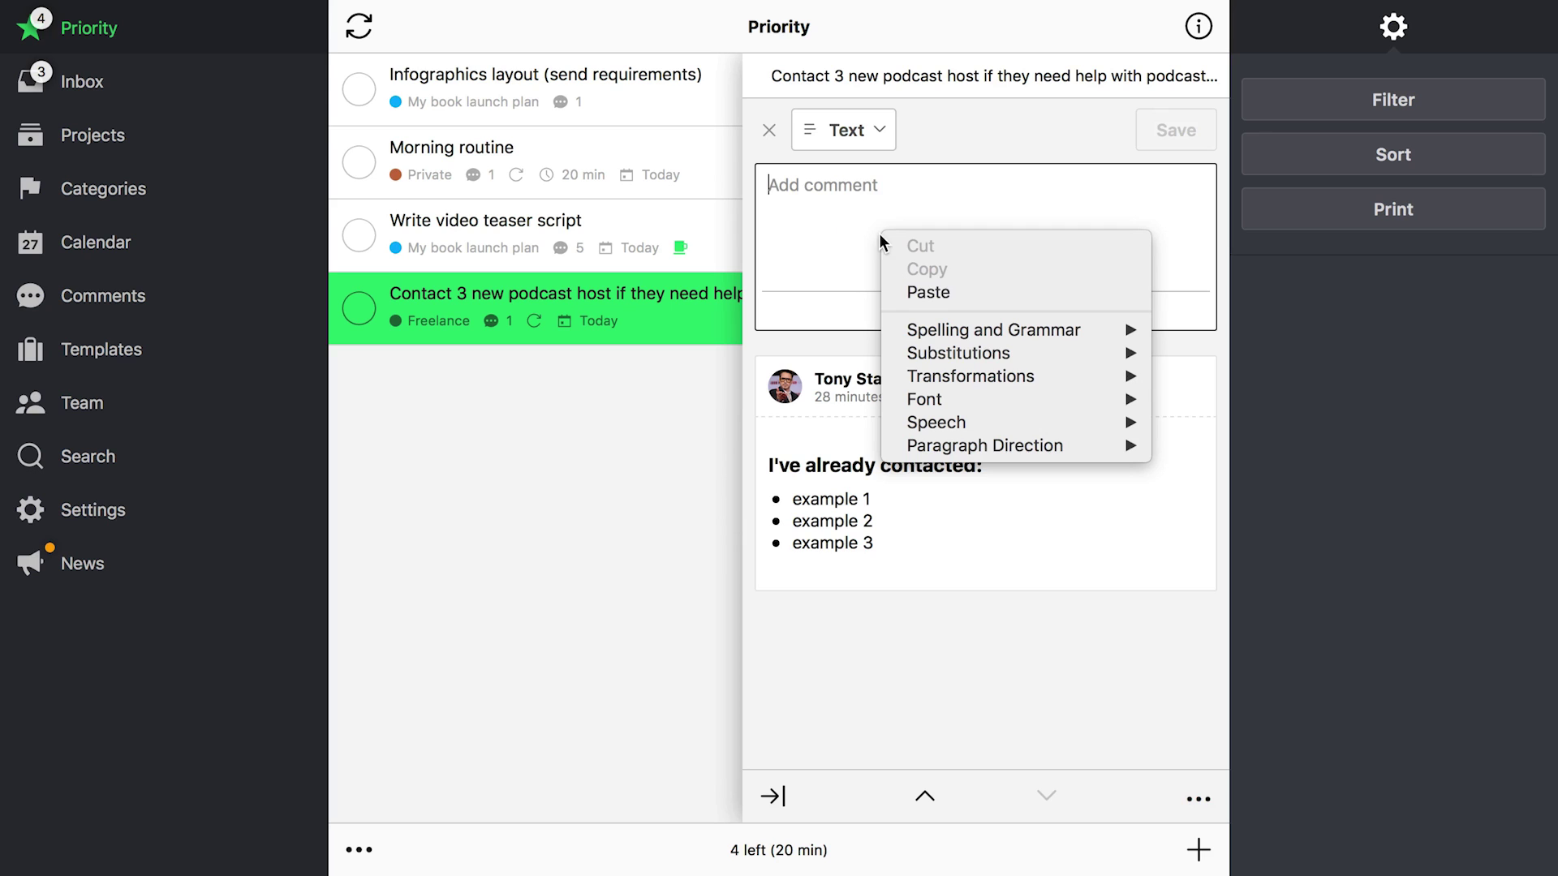
pyautogui.click(928, 292)
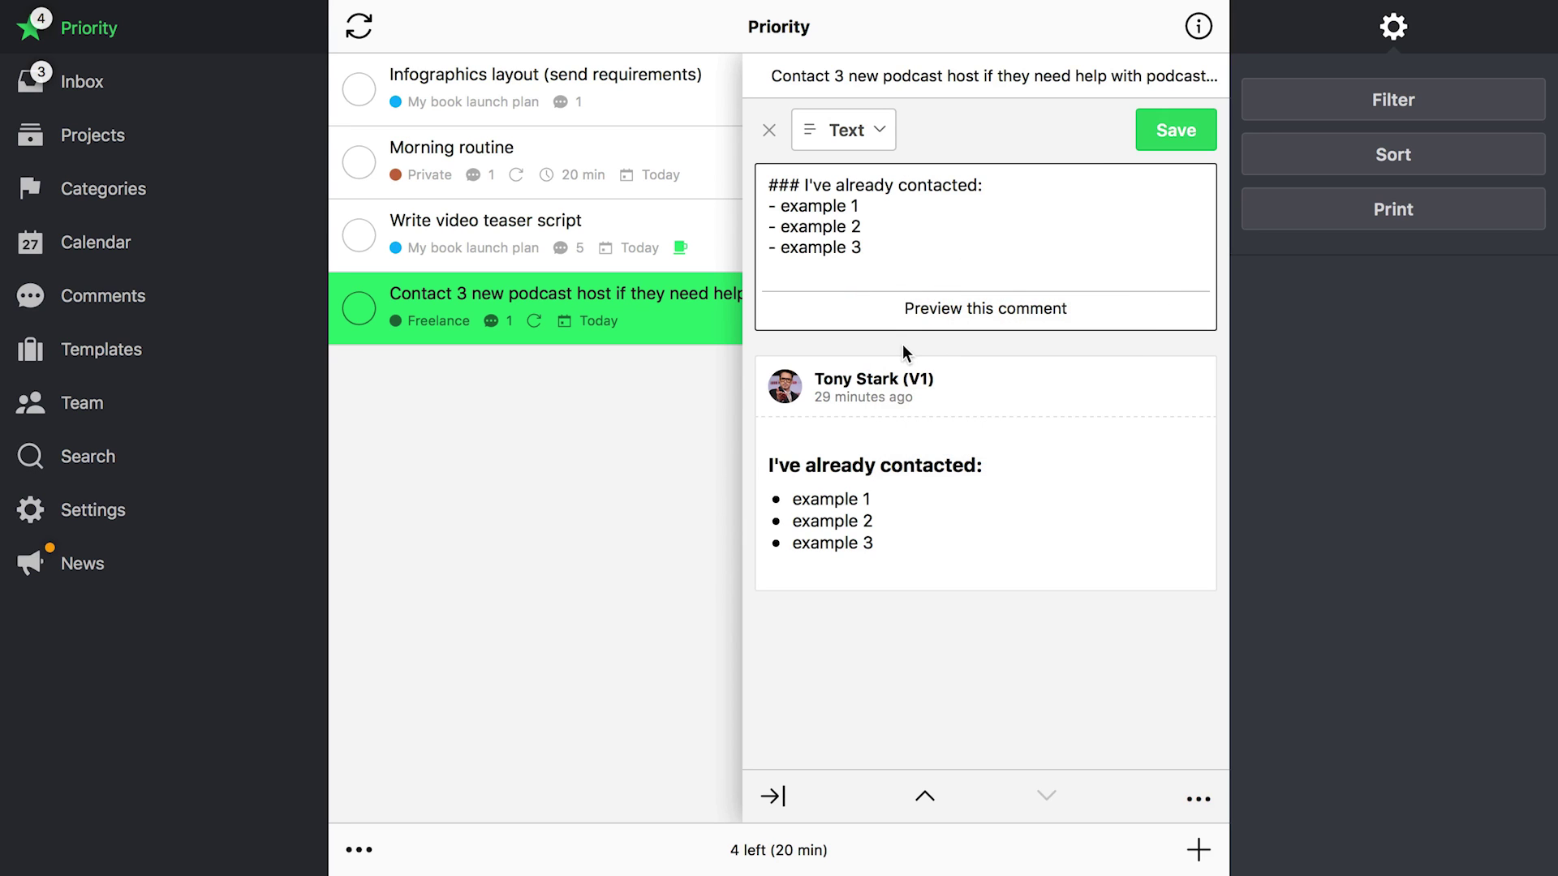
pyautogui.click(1177, 131)
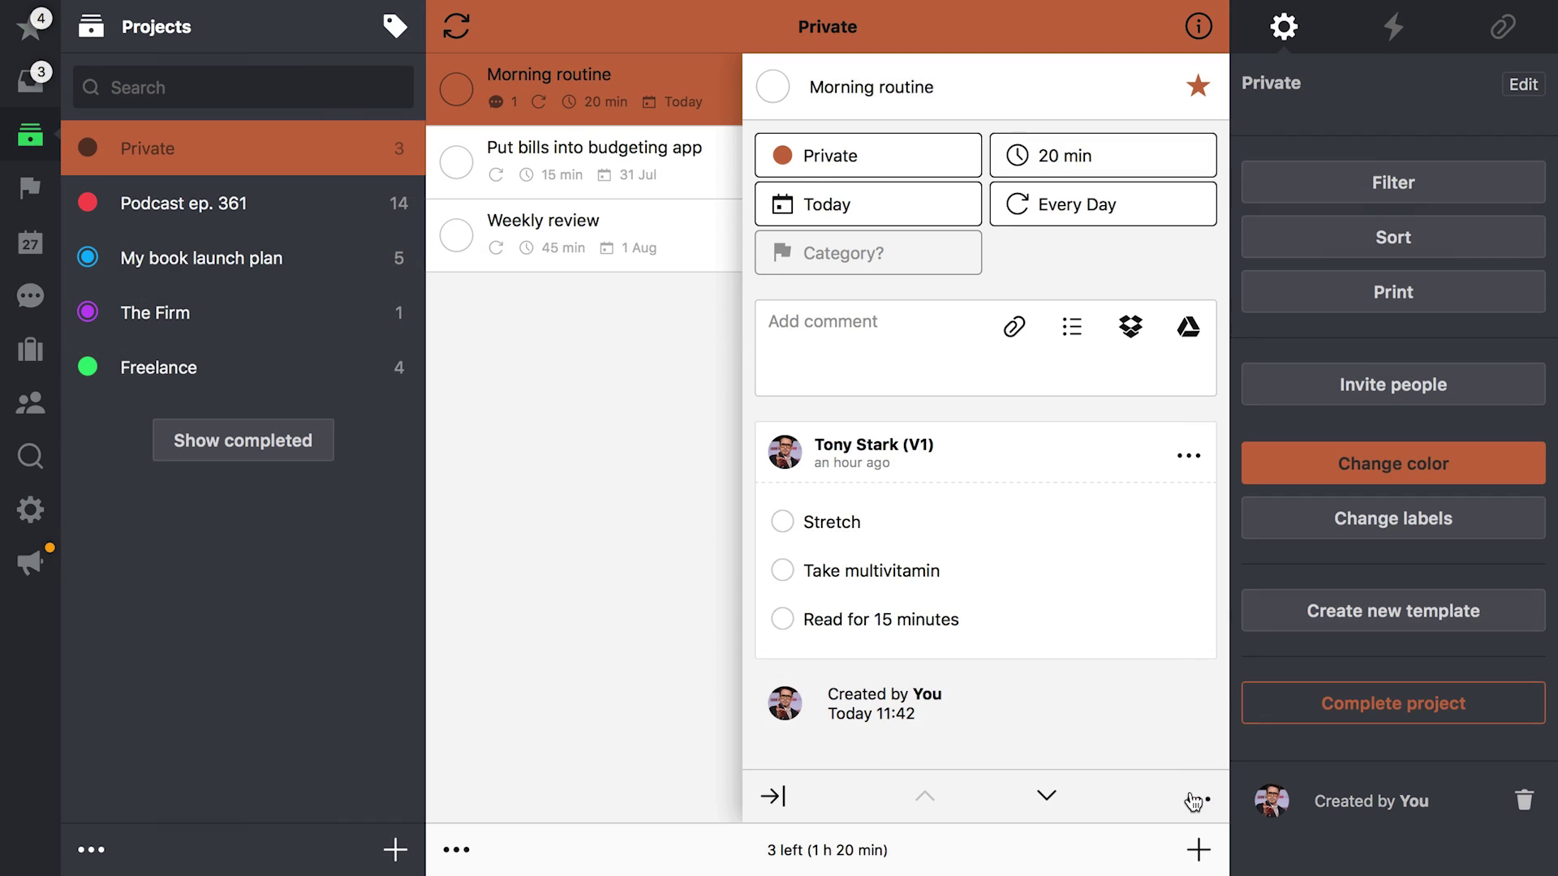
# Clone the Morning routine task using its detail pane's more-actions menu.
pyautogui.click(1197, 799)
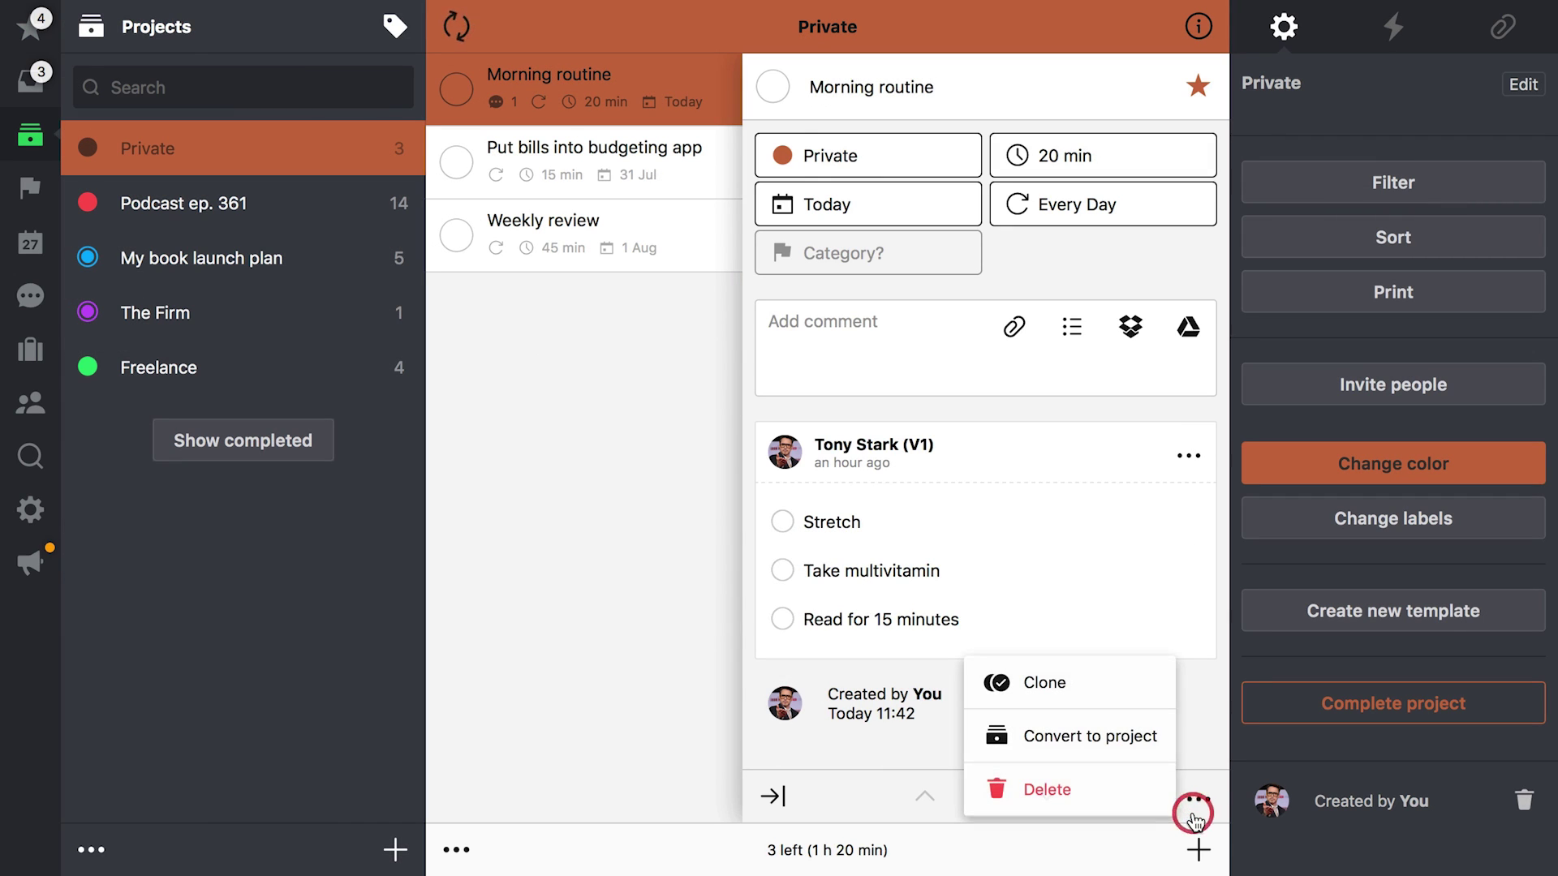
pyautogui.click(1121, 683)
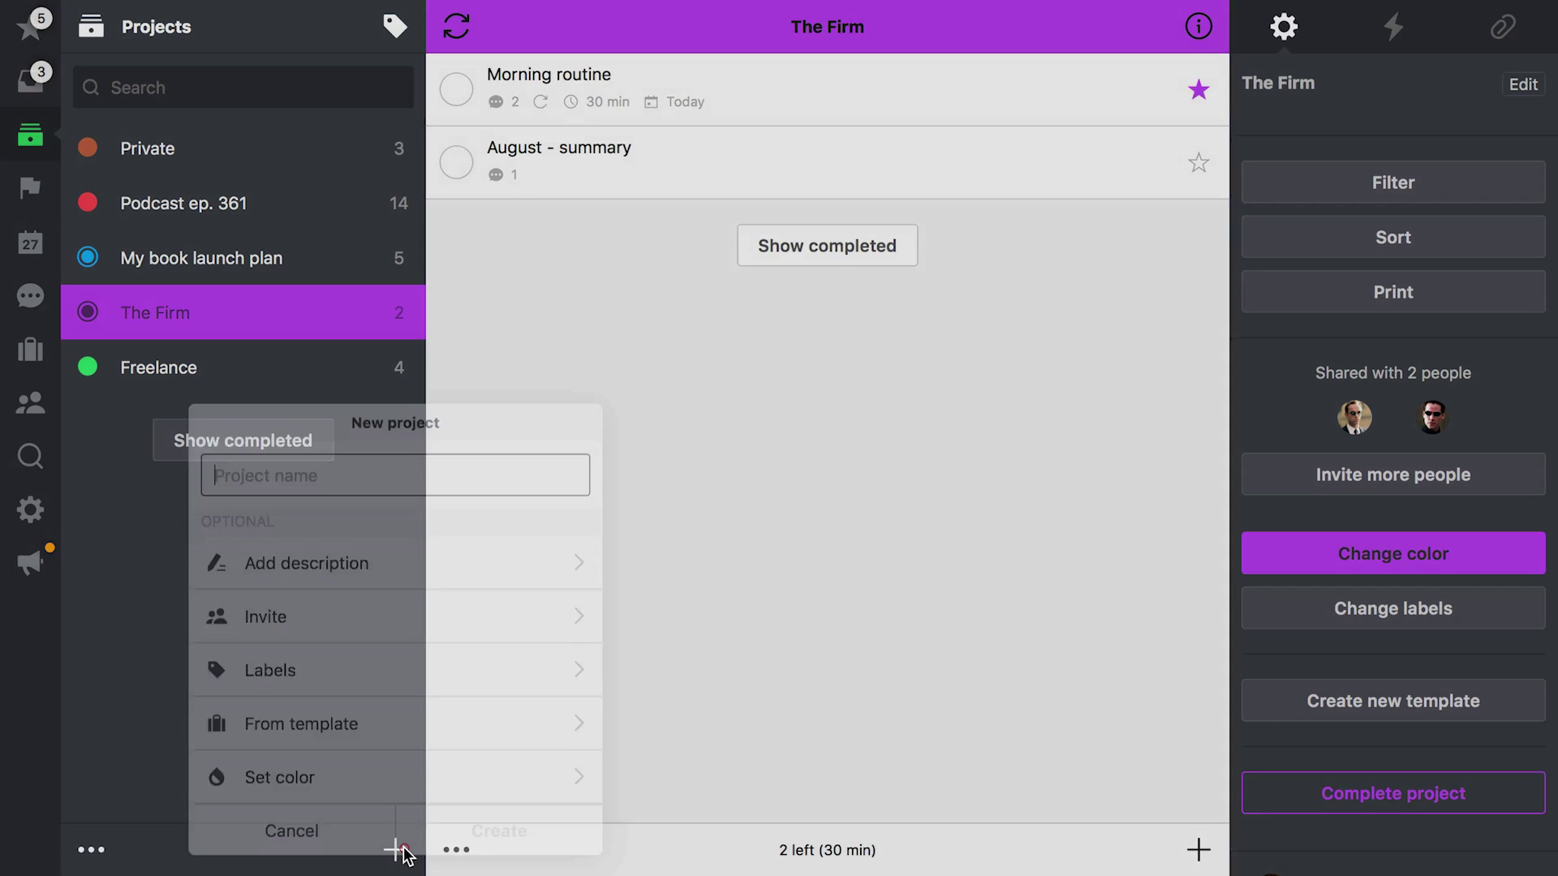
pyautogui.write('Test')
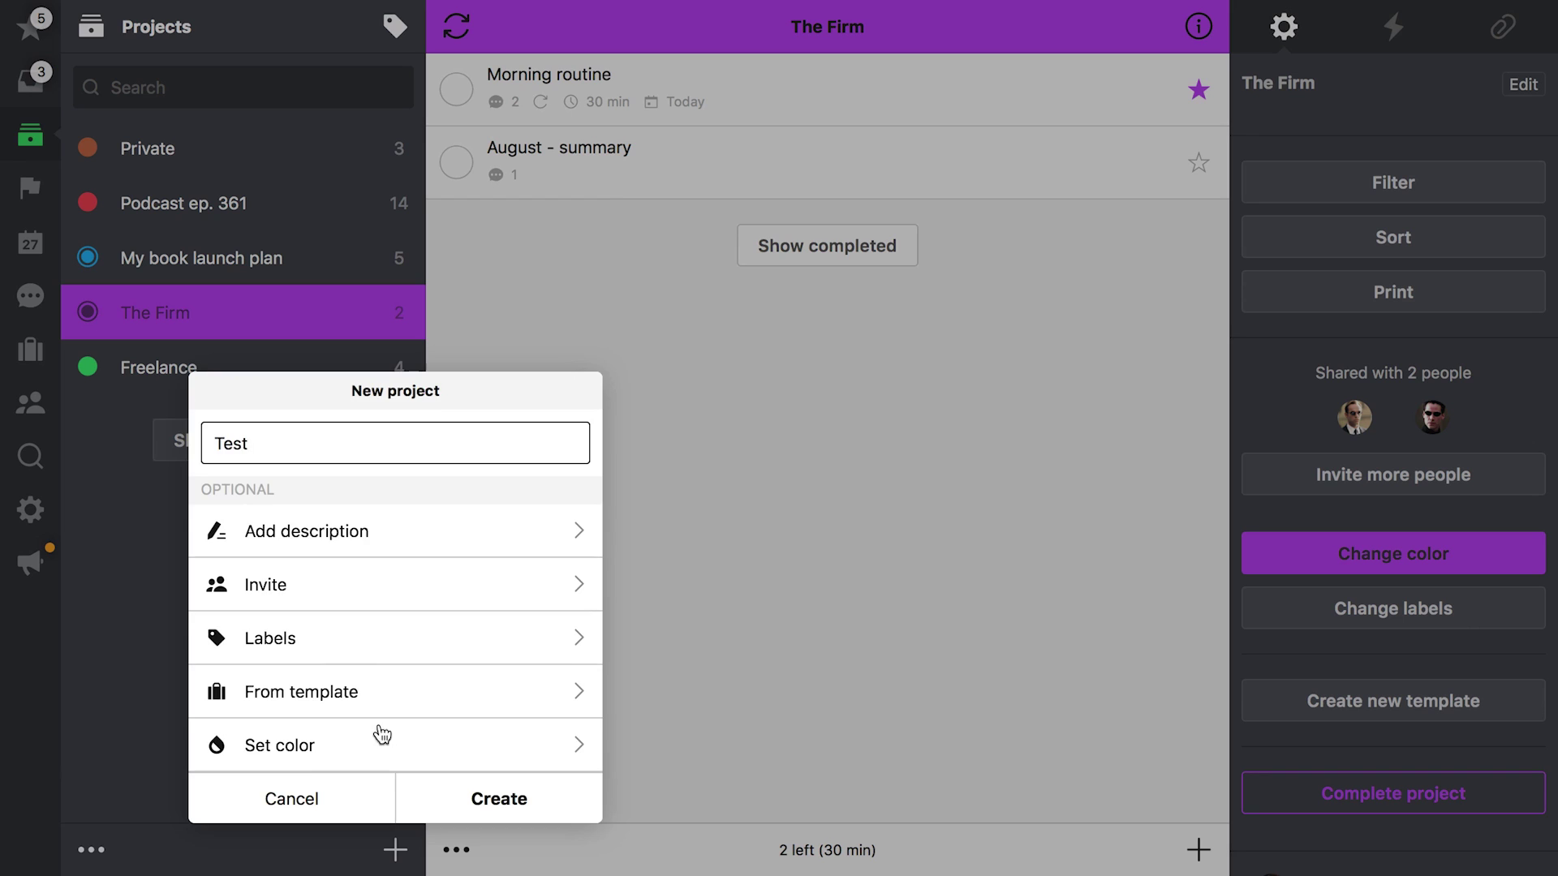
# Give the new project the Private label and a yellow colour.
pyautogui.click(373, 639)
pyautogui.click(372, 640)
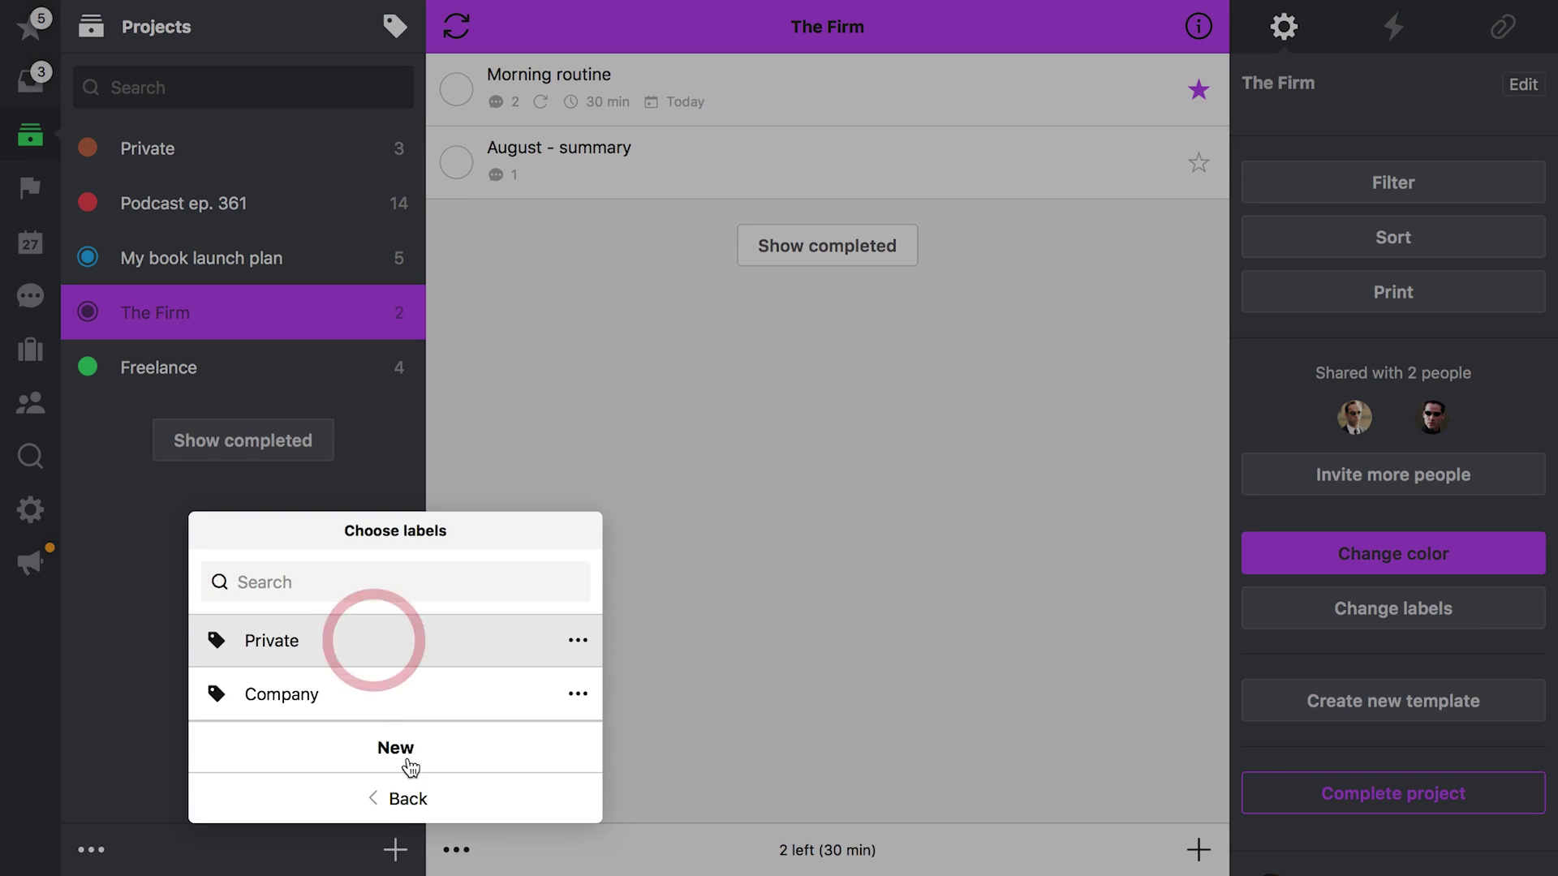
pyautogui.click(413, 800)
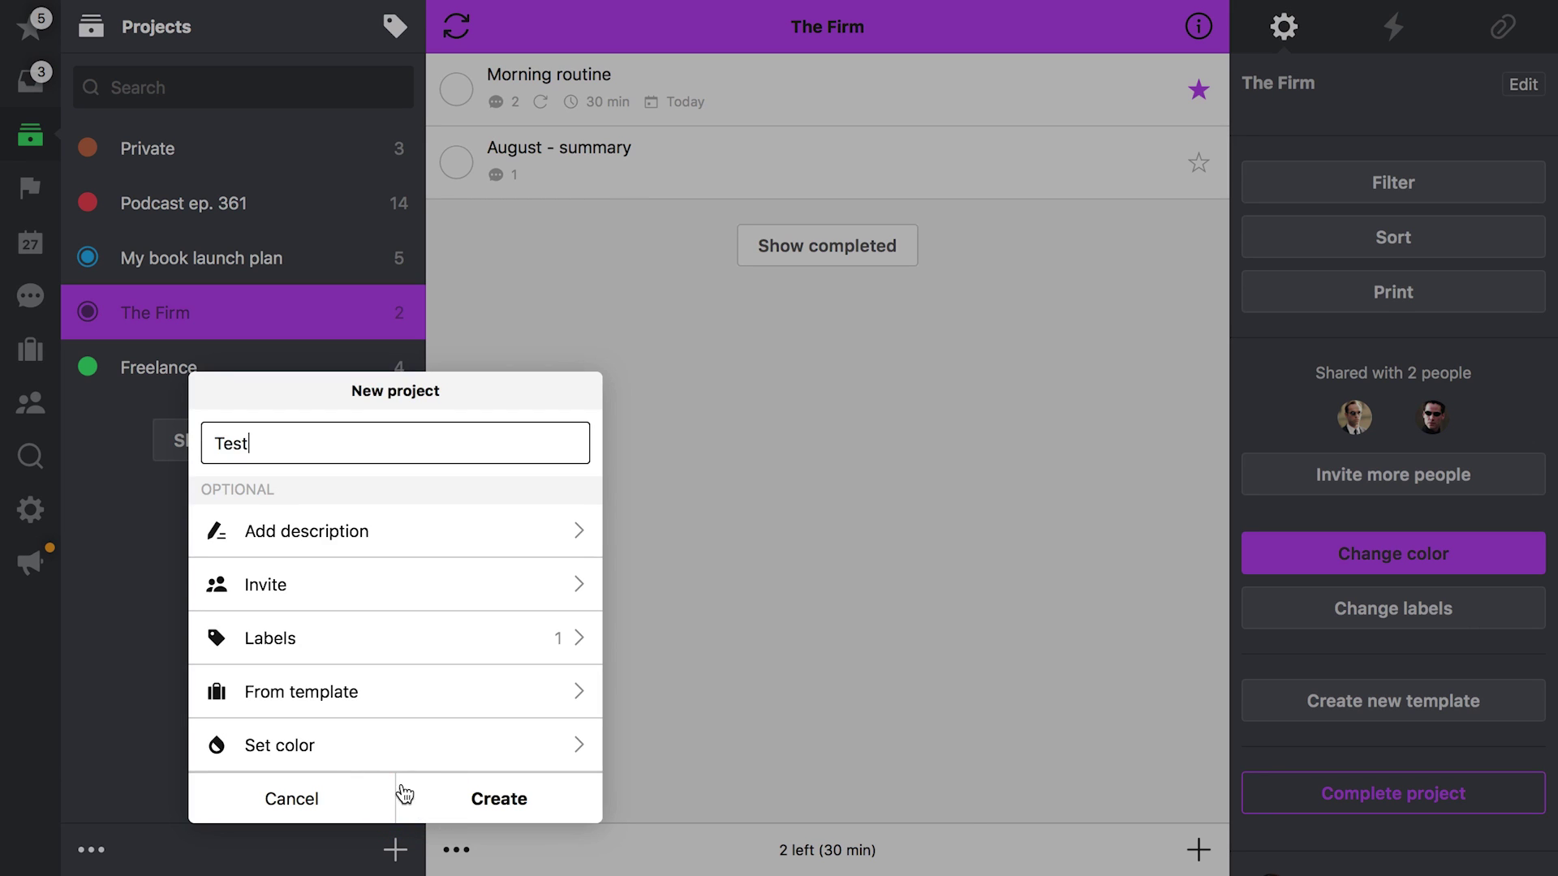
pyautogui.click(385, 751)
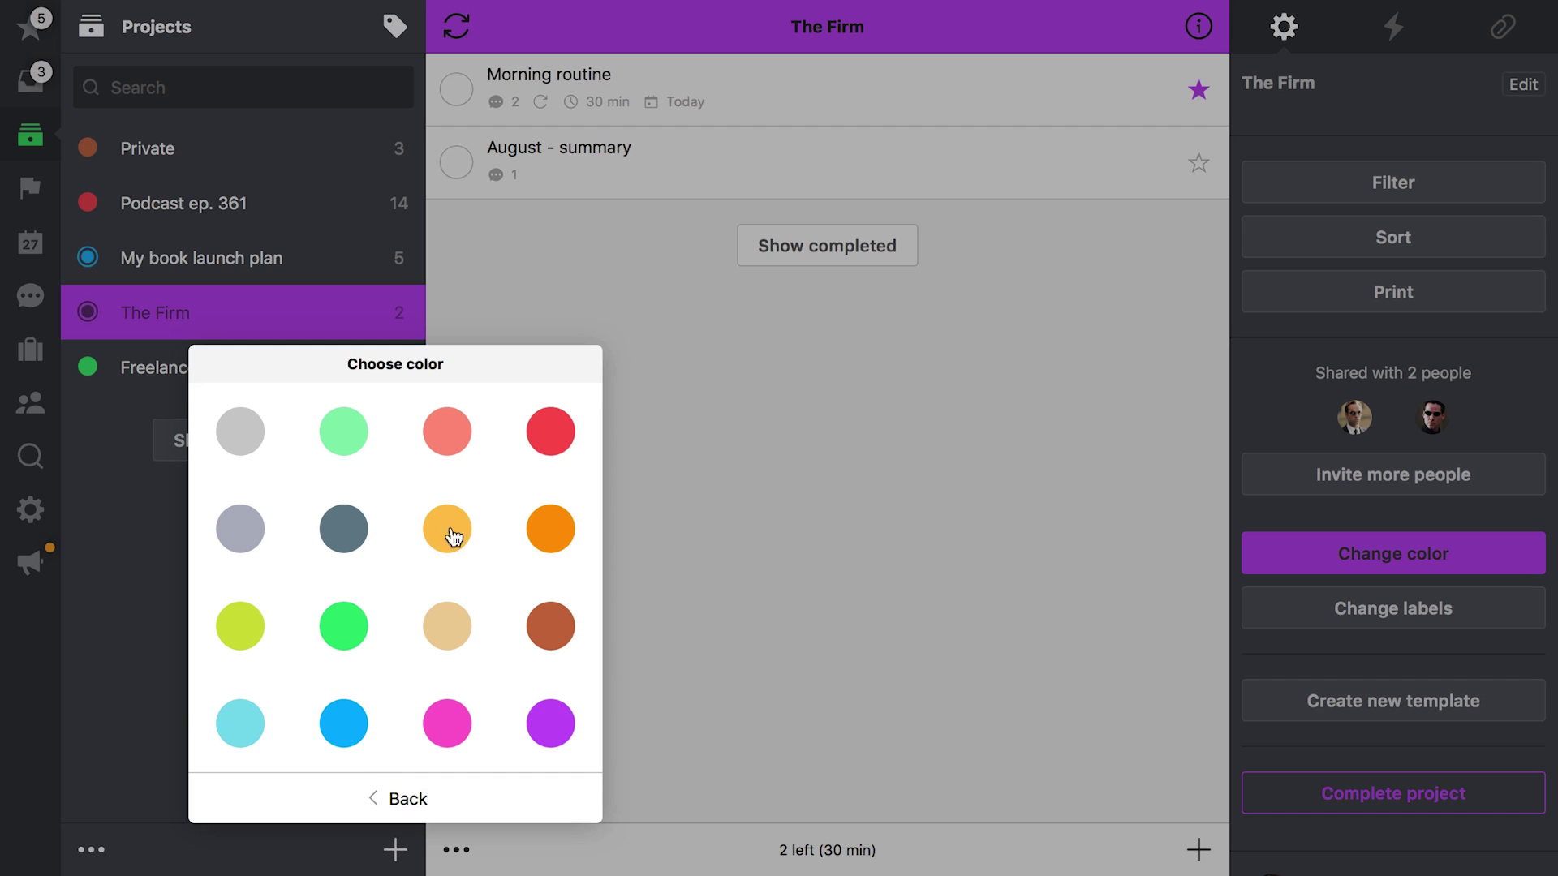
pyautogui.click(455, 536)
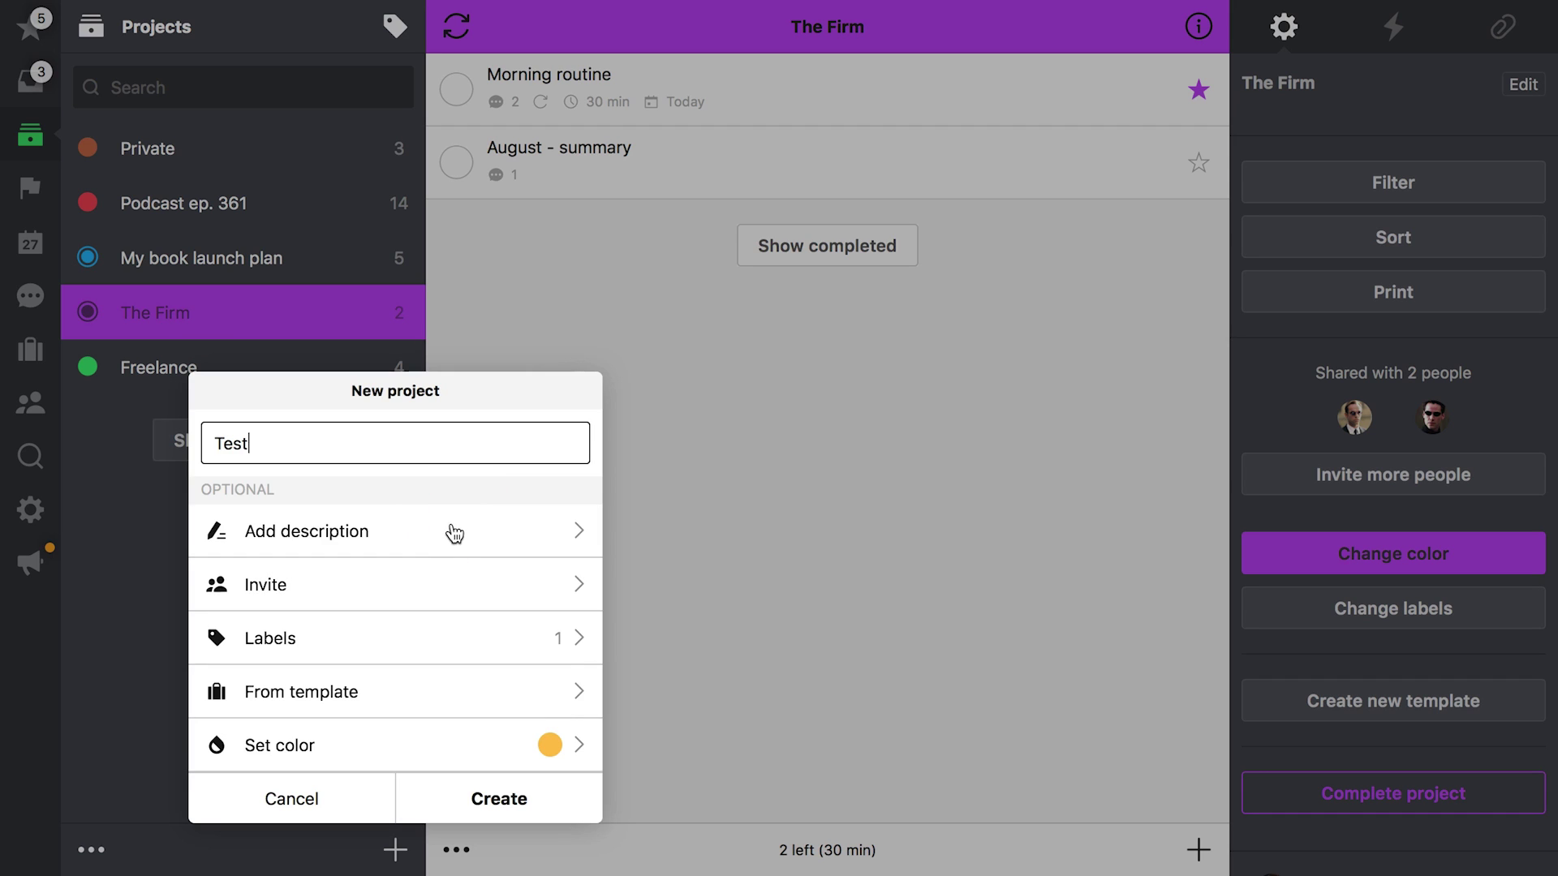
# Describe it as 'this is a test project', create Test, and return to The Firm.
pyautogui.click(455, 534)
pyautogui.write('this is a test ')
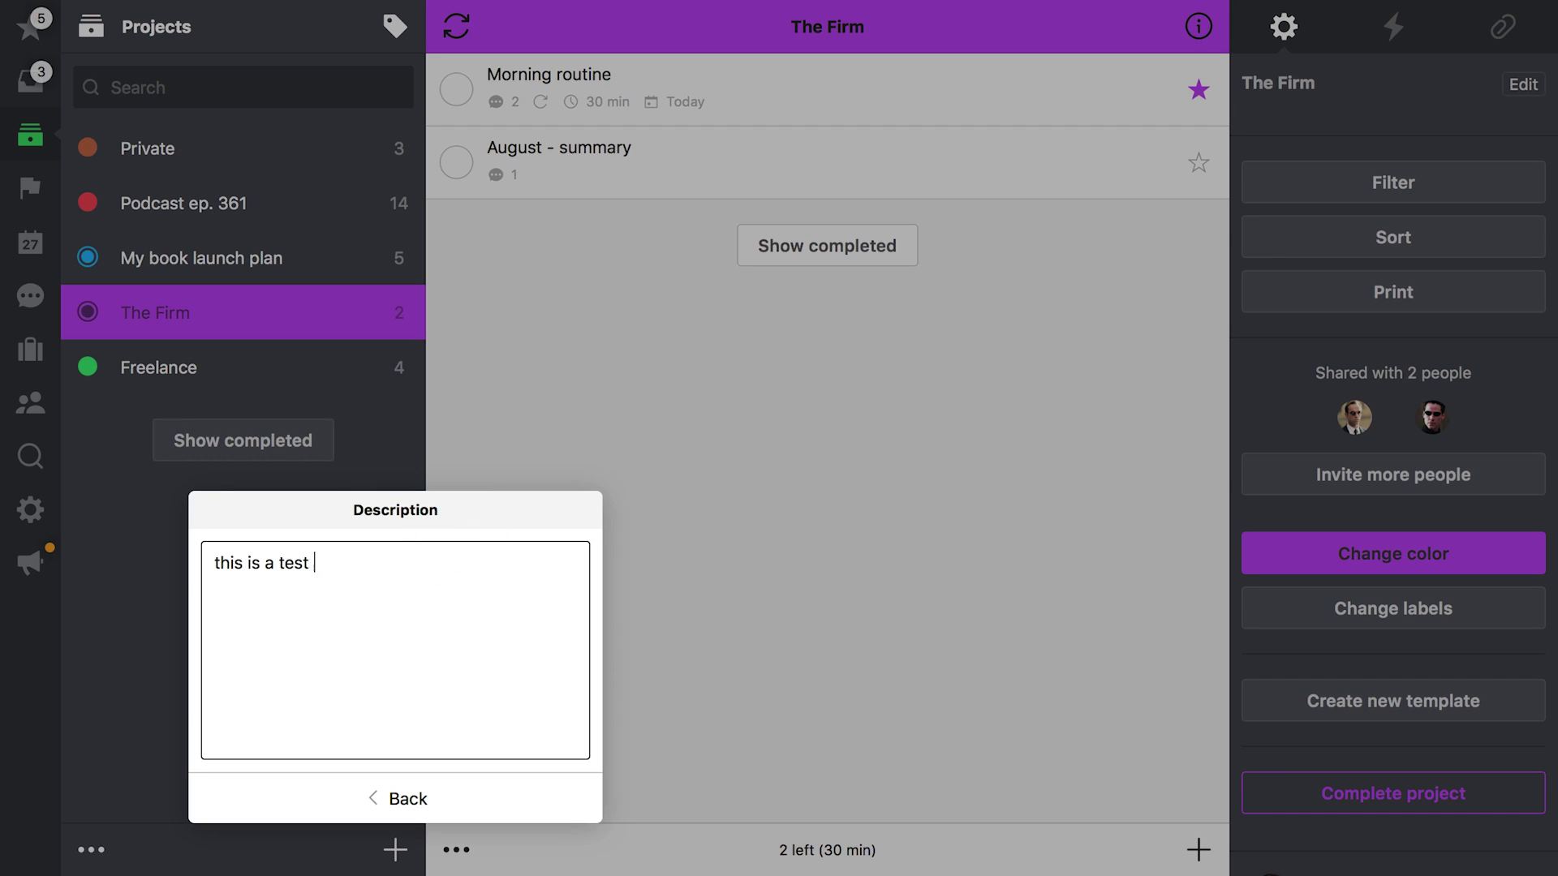
pyautogui.write('project')
pyautogui.click(408, 799)
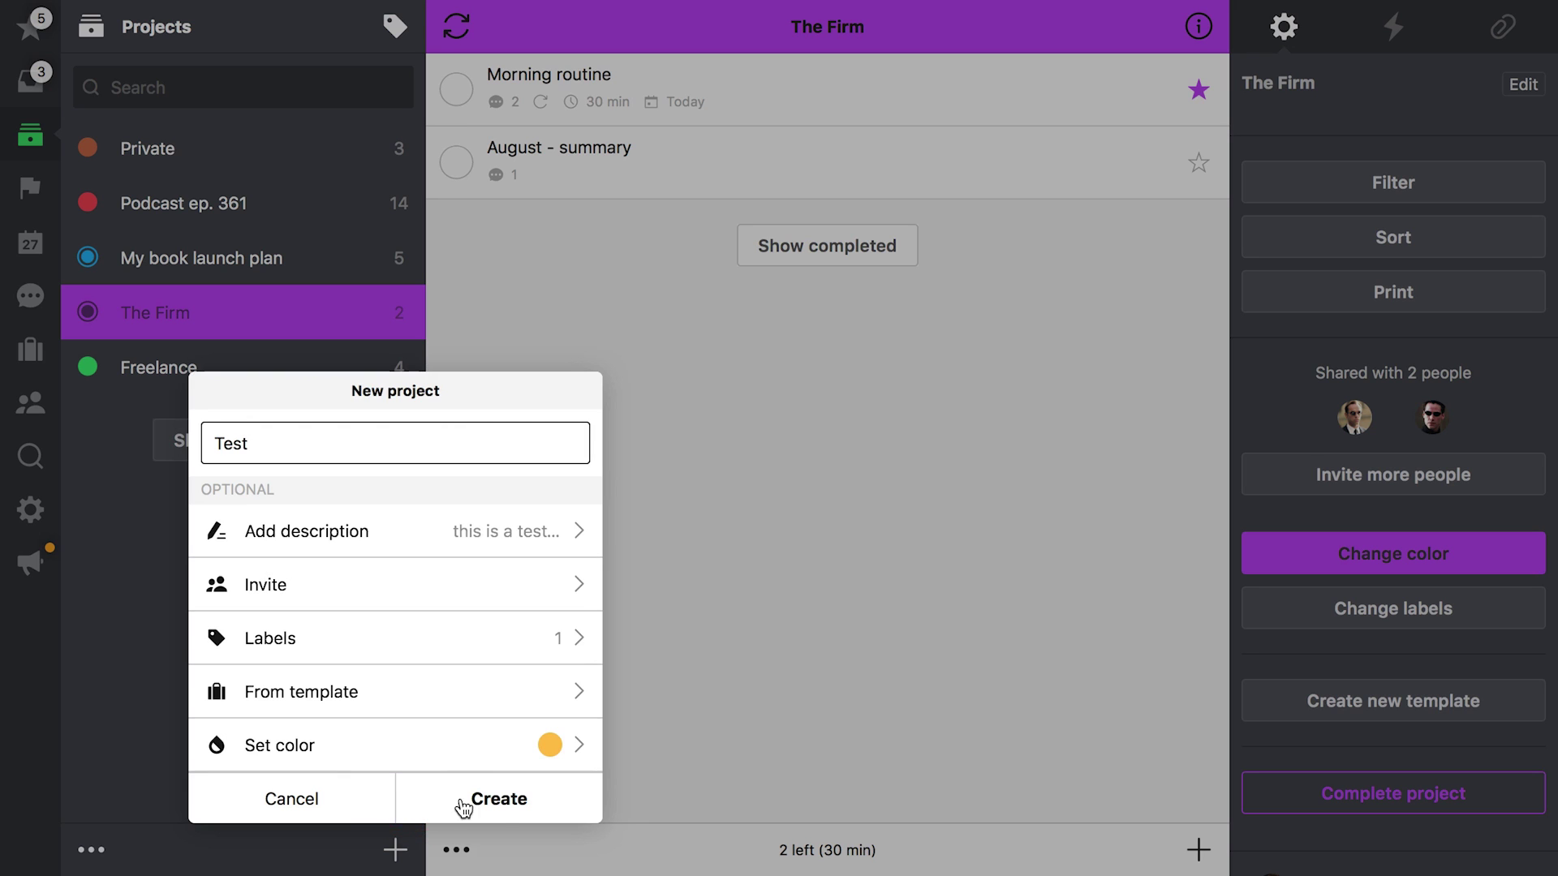
pyautogui.click(495, 801)
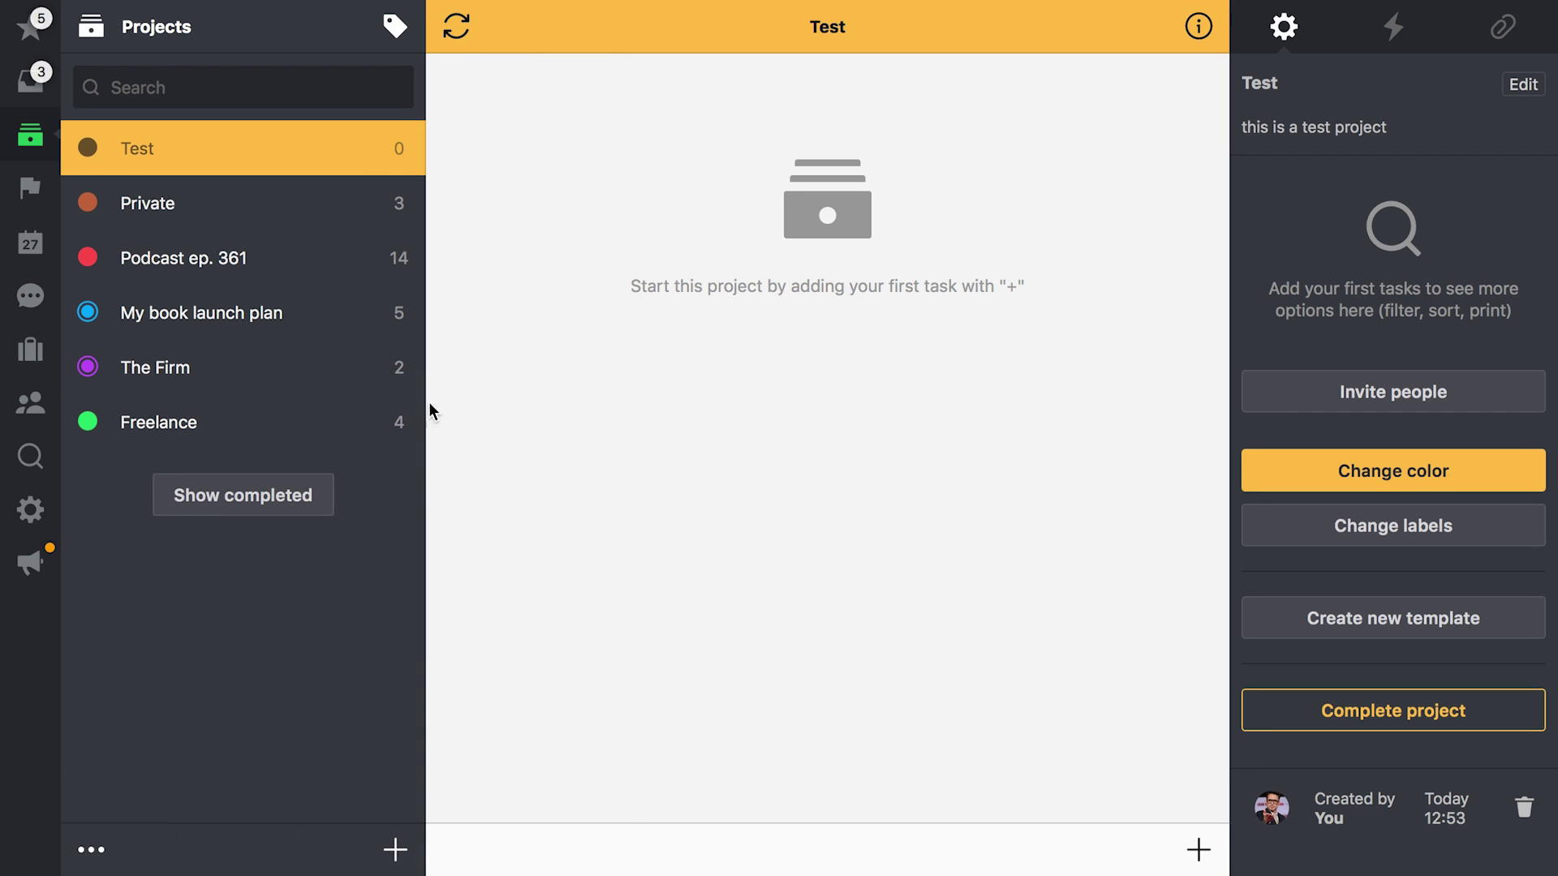
pyautogui.click(347, 367)
# Change Morning routine's time needed to 30 min and move it to Private with Shift+Cmd+P.
pyautogui.click(770, 107)
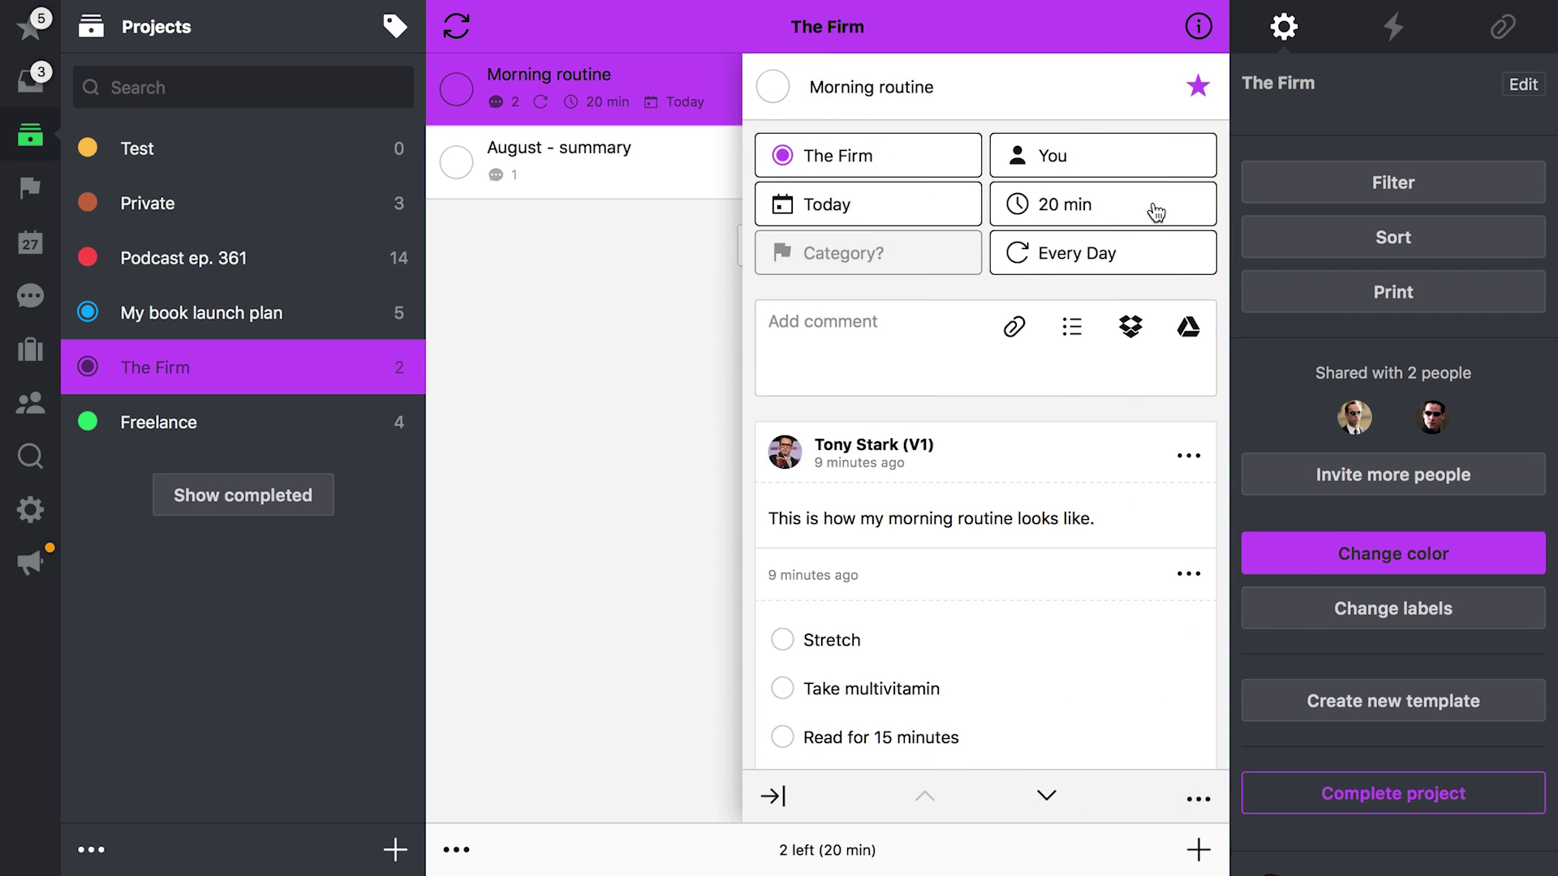
pyautogui.click(1153, 206)
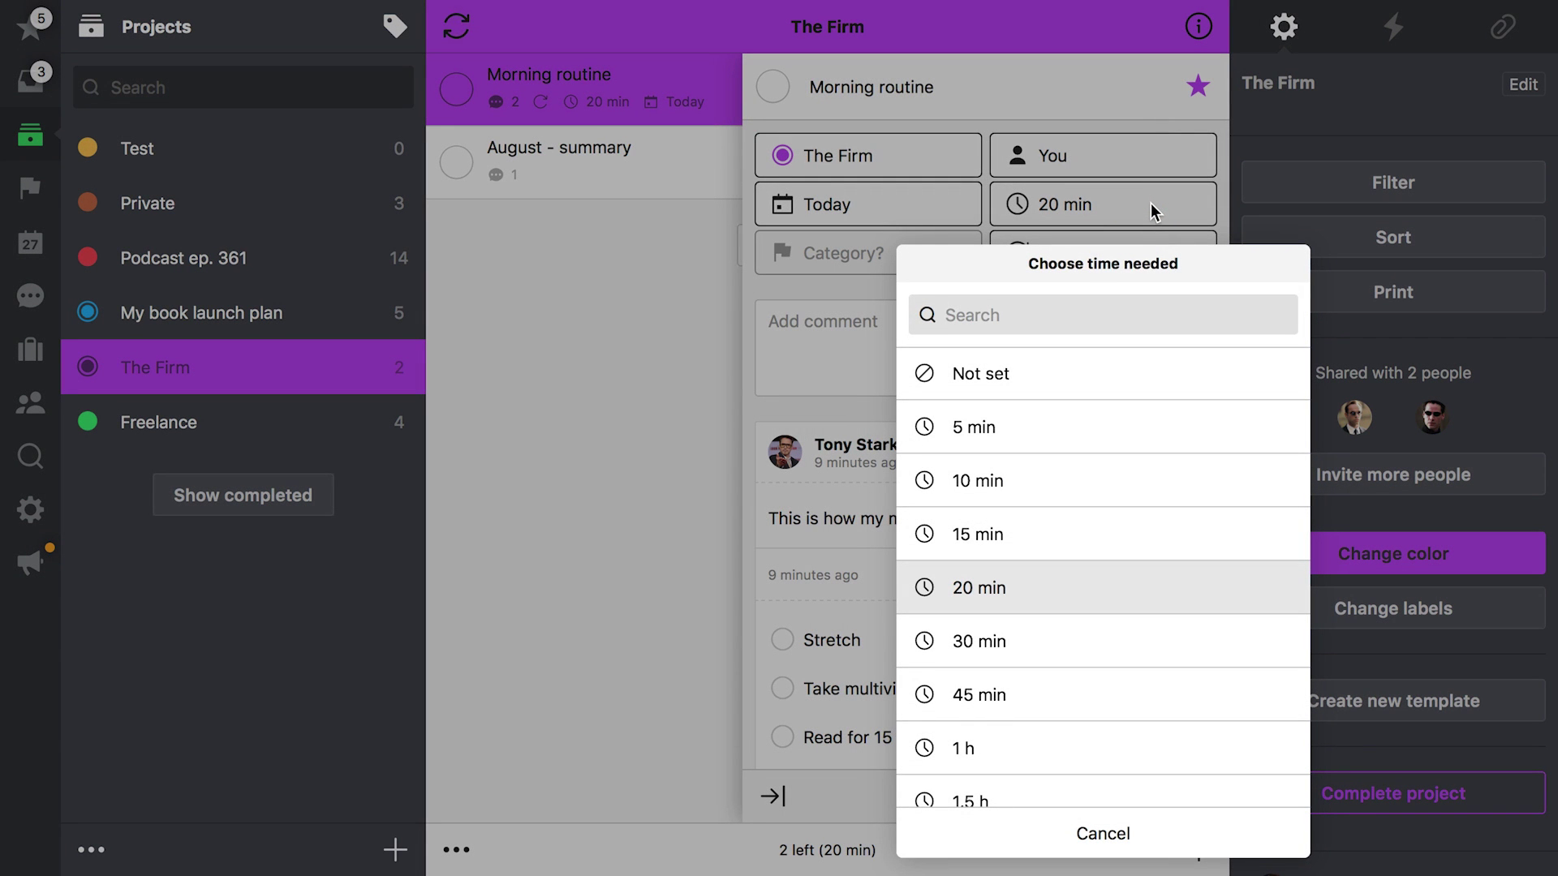
pyautogui.press('Down')
pyautogui.press('Down')
pyautogui.press('Down')
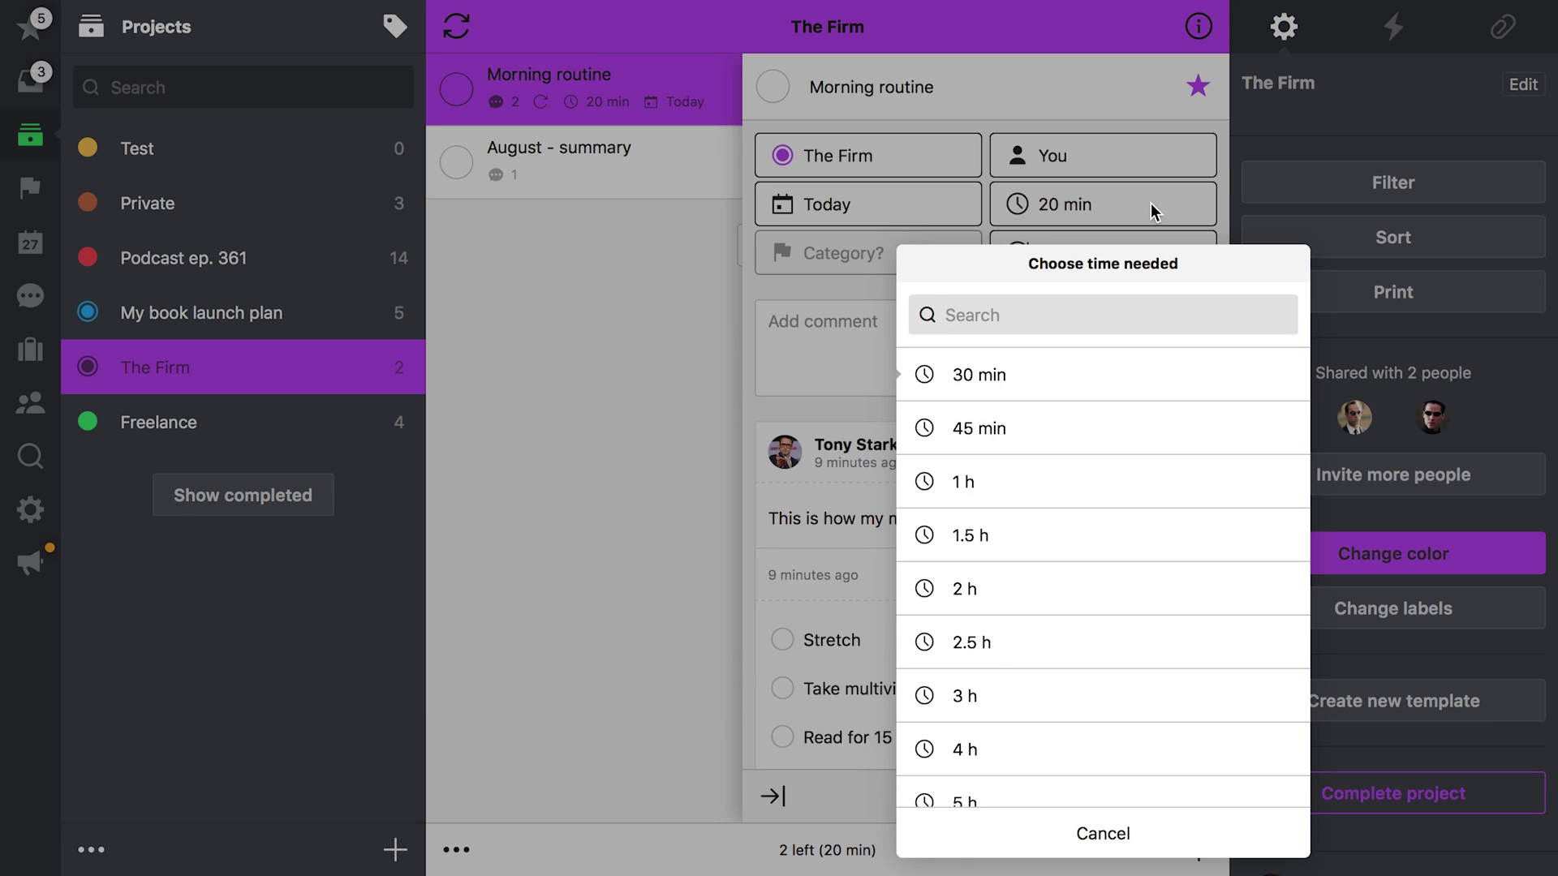
pyautogui.press('Return')
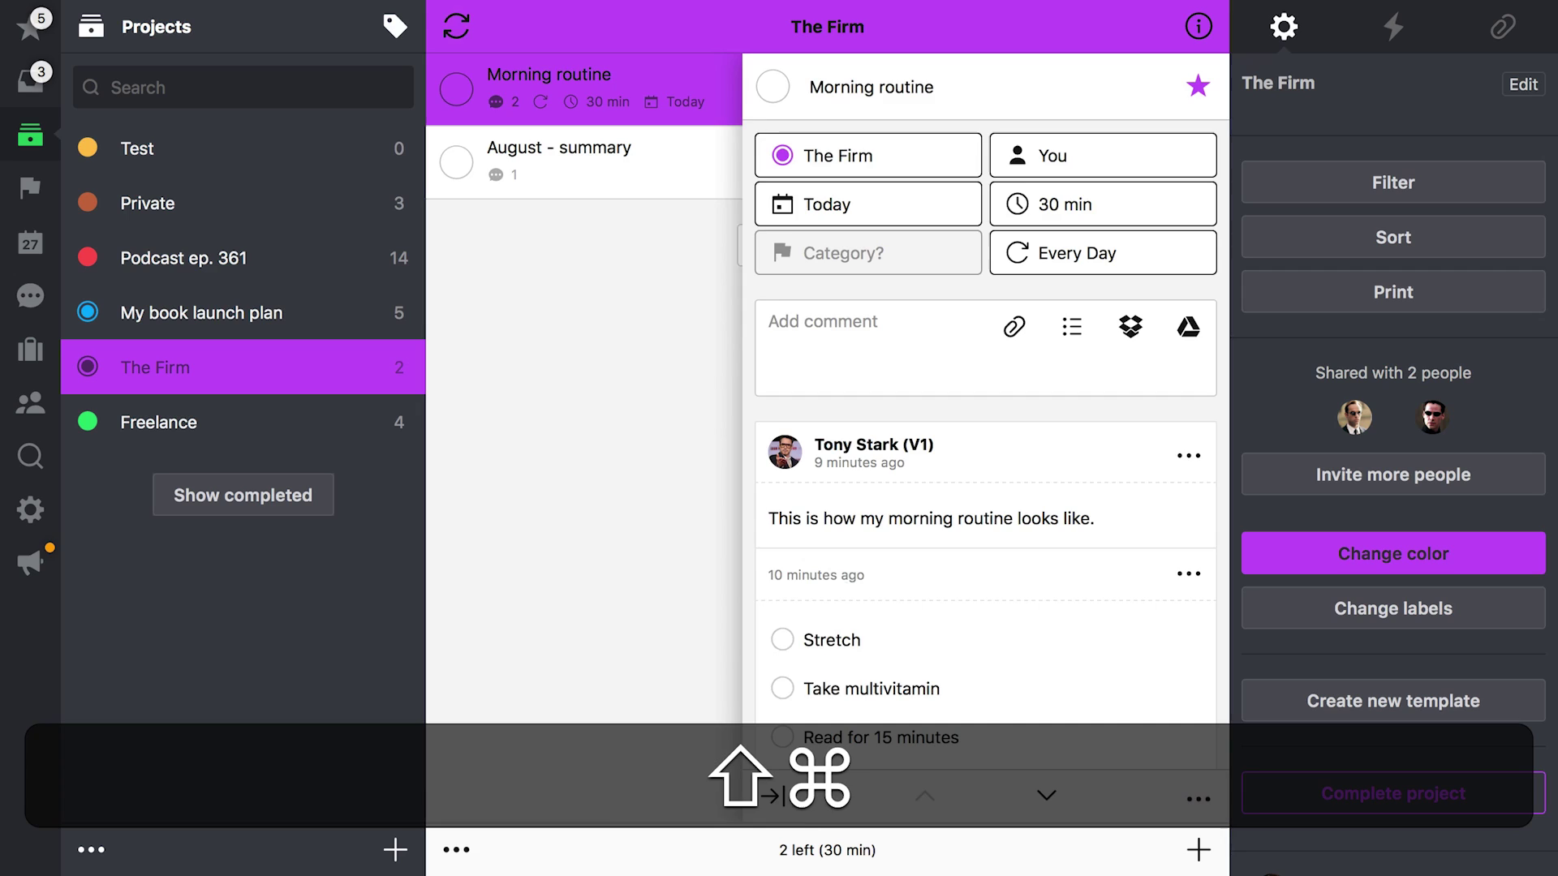
pyautogui.press('shift+super+p')
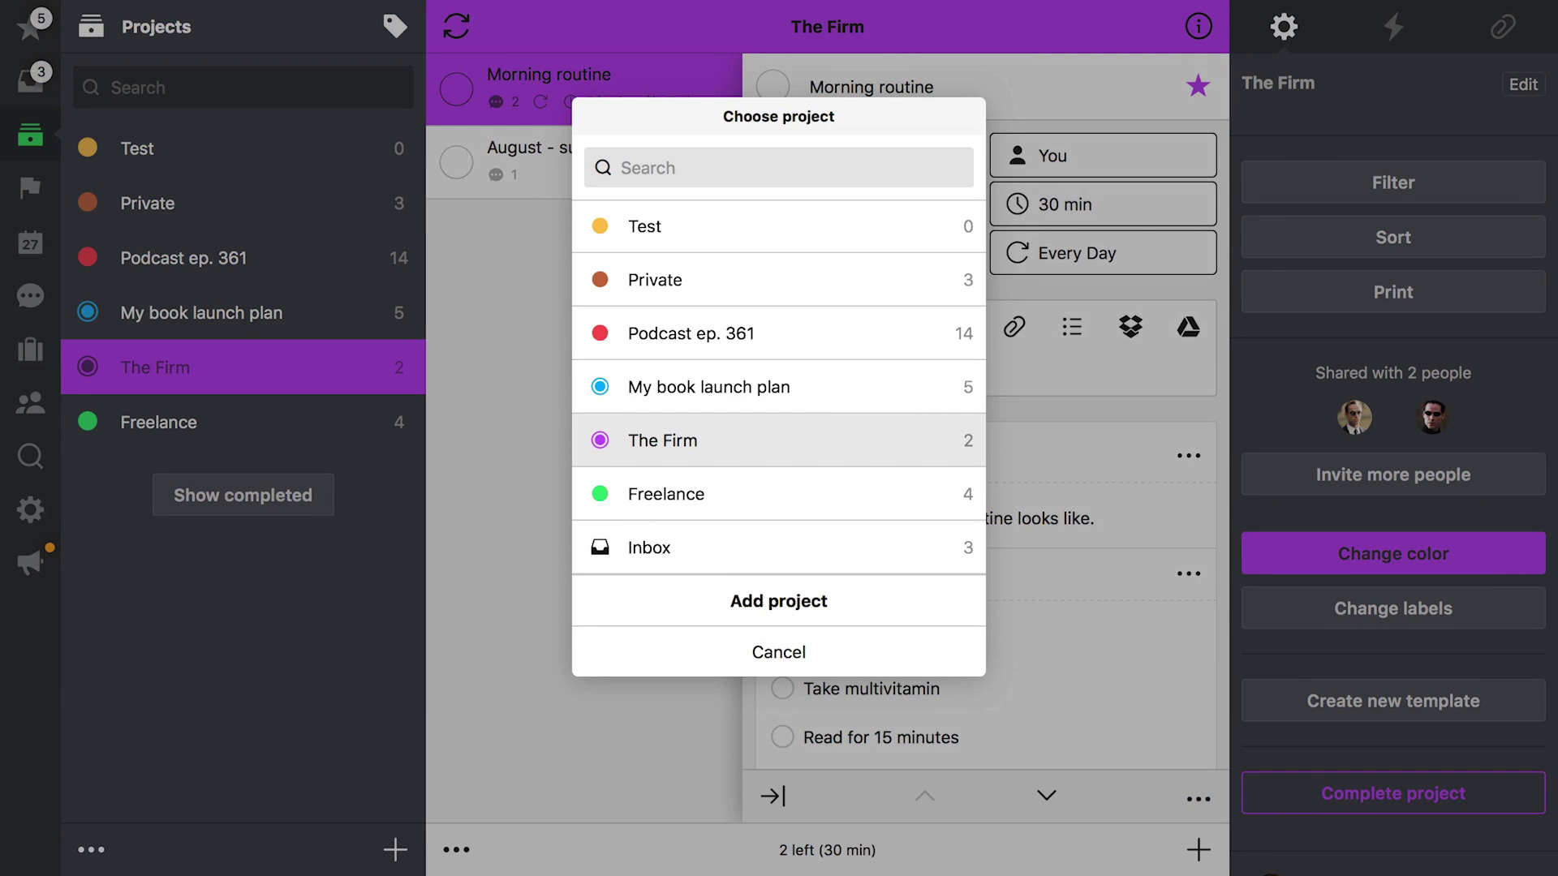
pyautogui.write('pri')
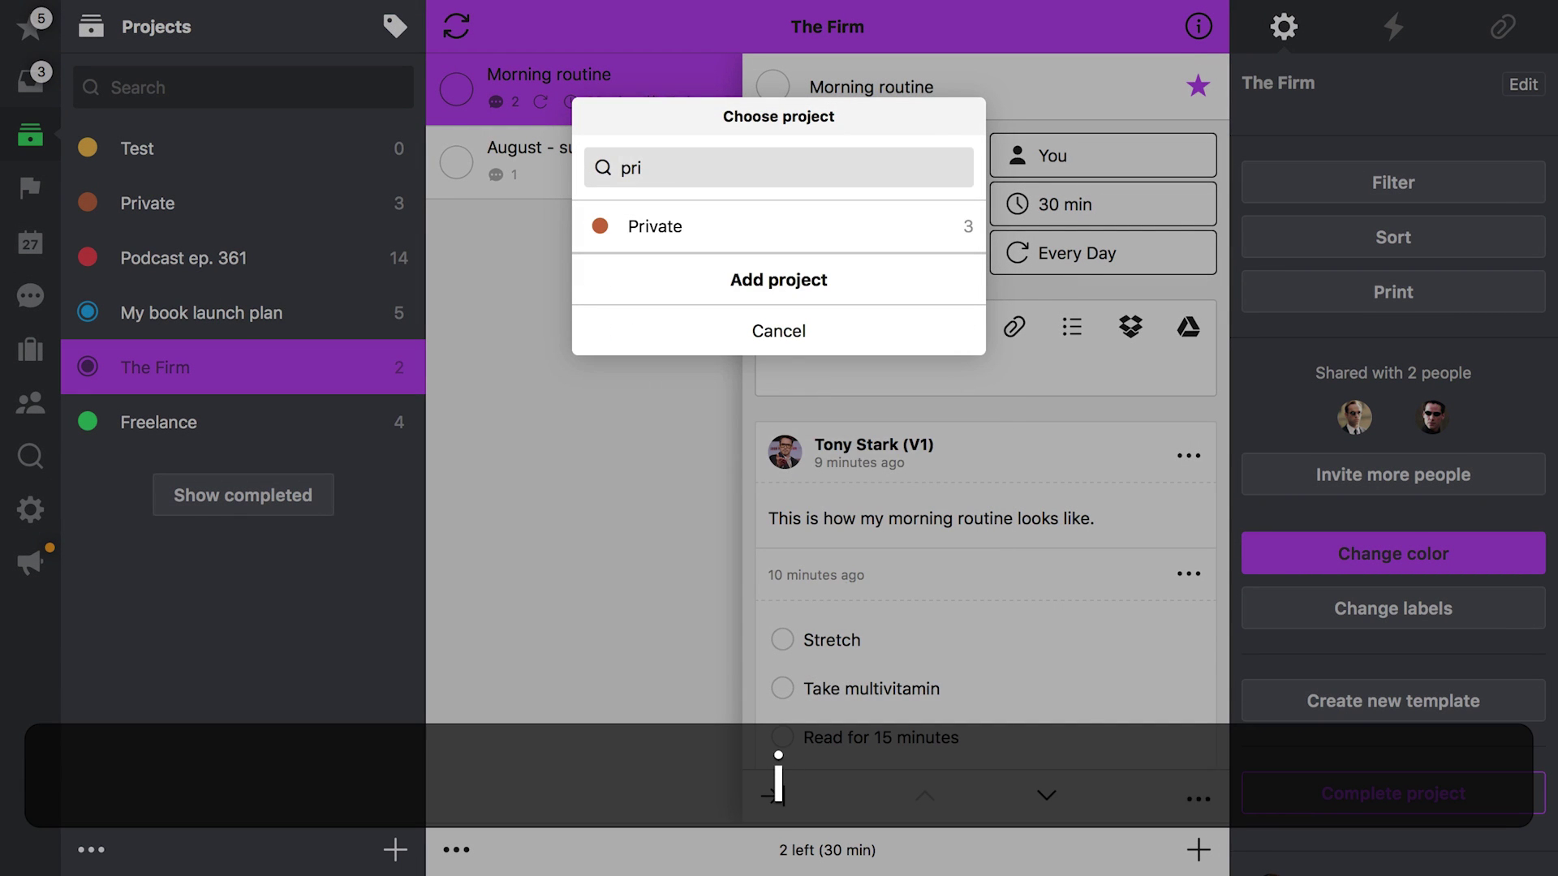
pyautogui.press('Return')
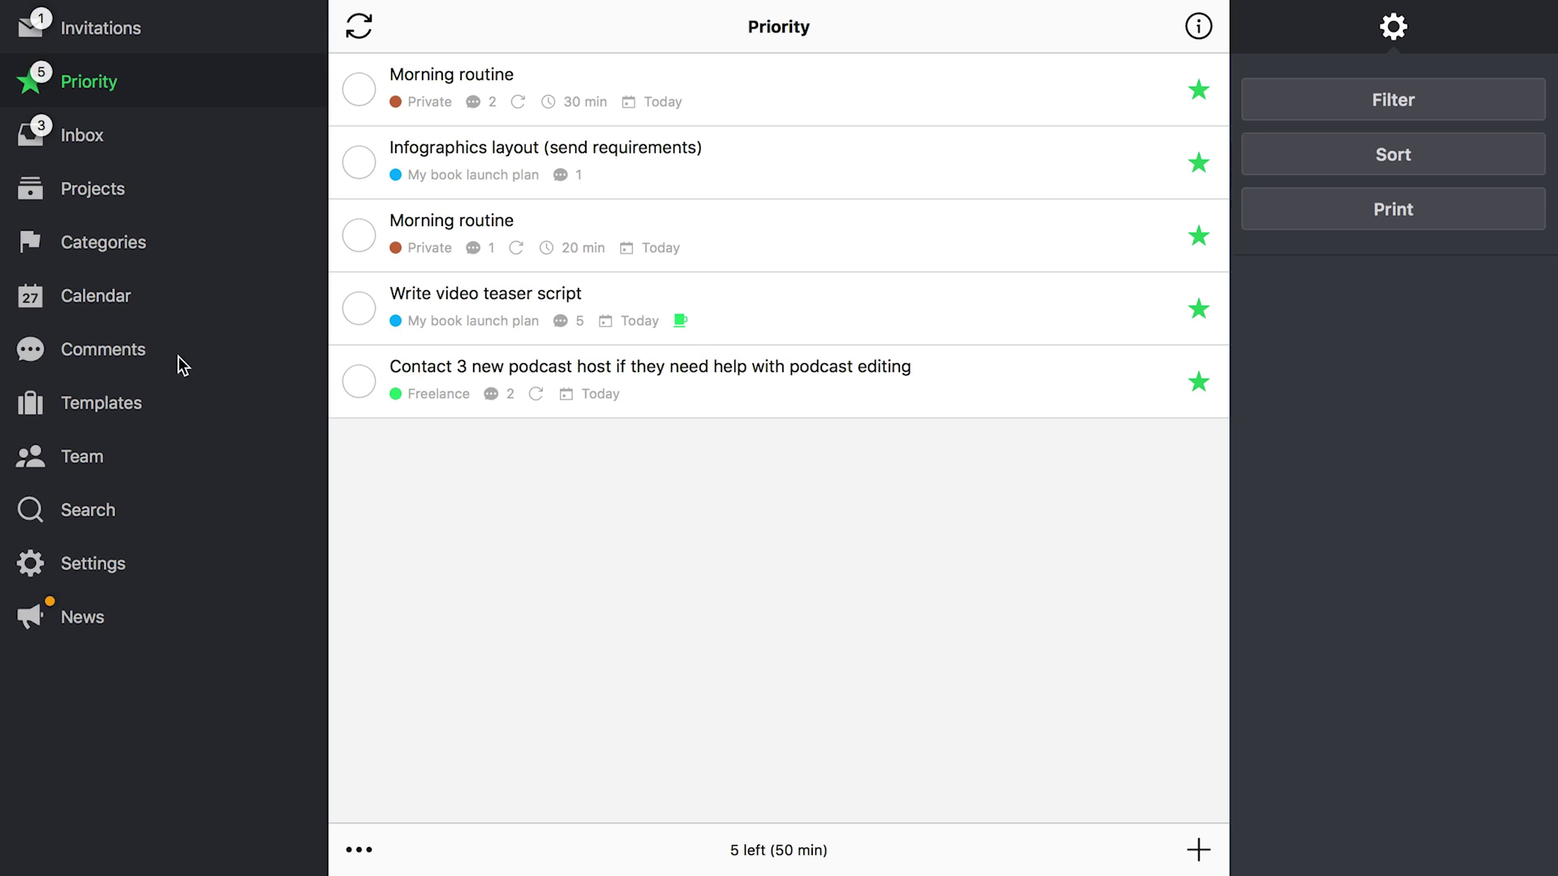
# Open the Shared project with boss invitation and set yellow-green colour and Company label.
pyautogui.click(152, 29)
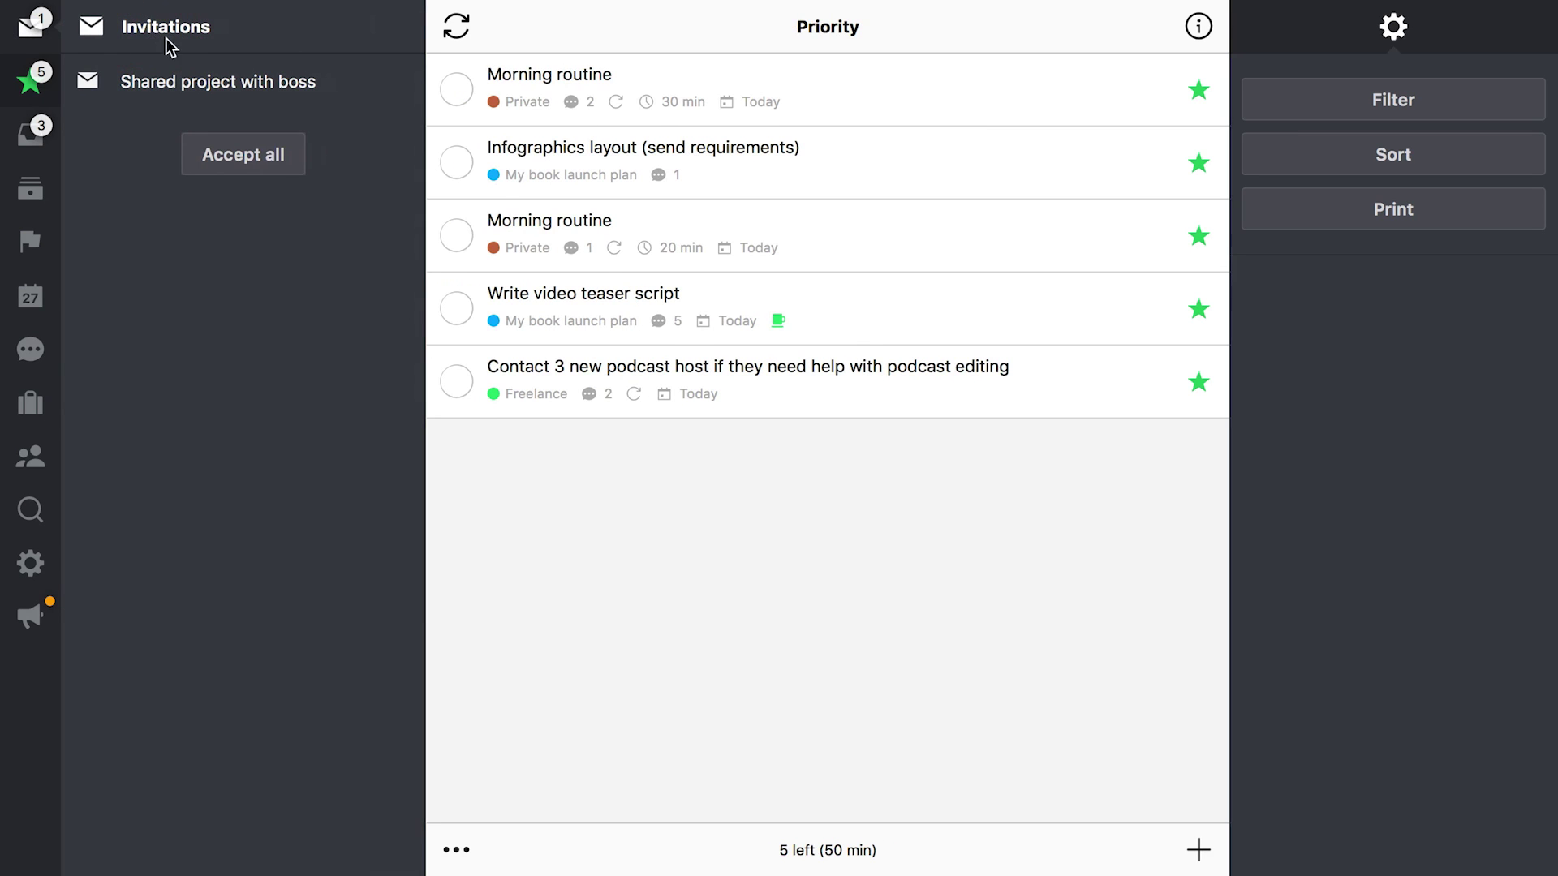
pyautogui.click(310, 85)
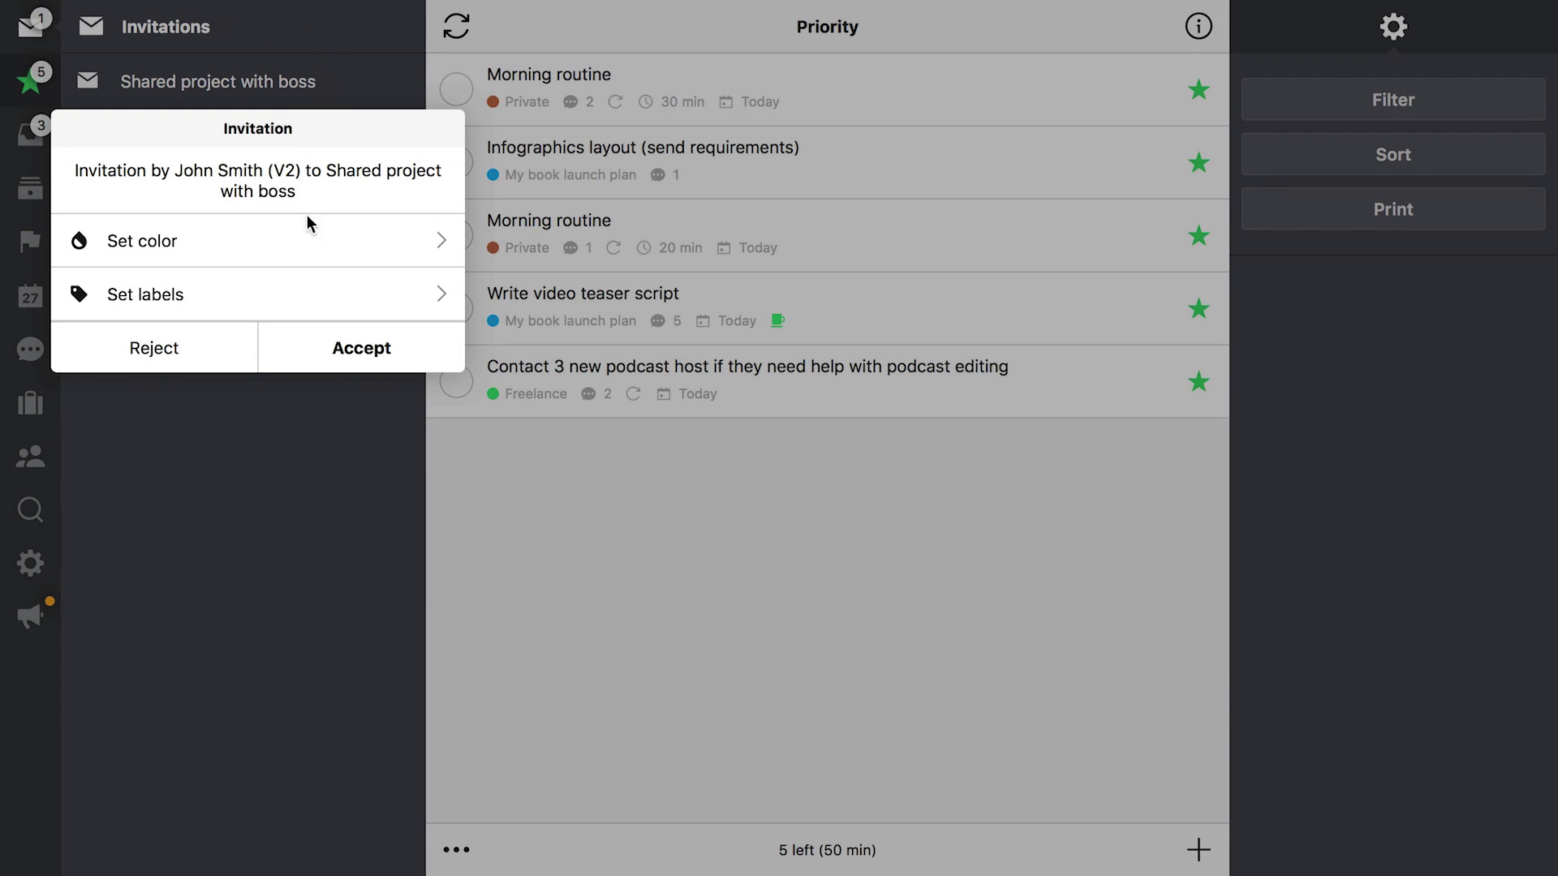
pyautogui.click(310, 250)
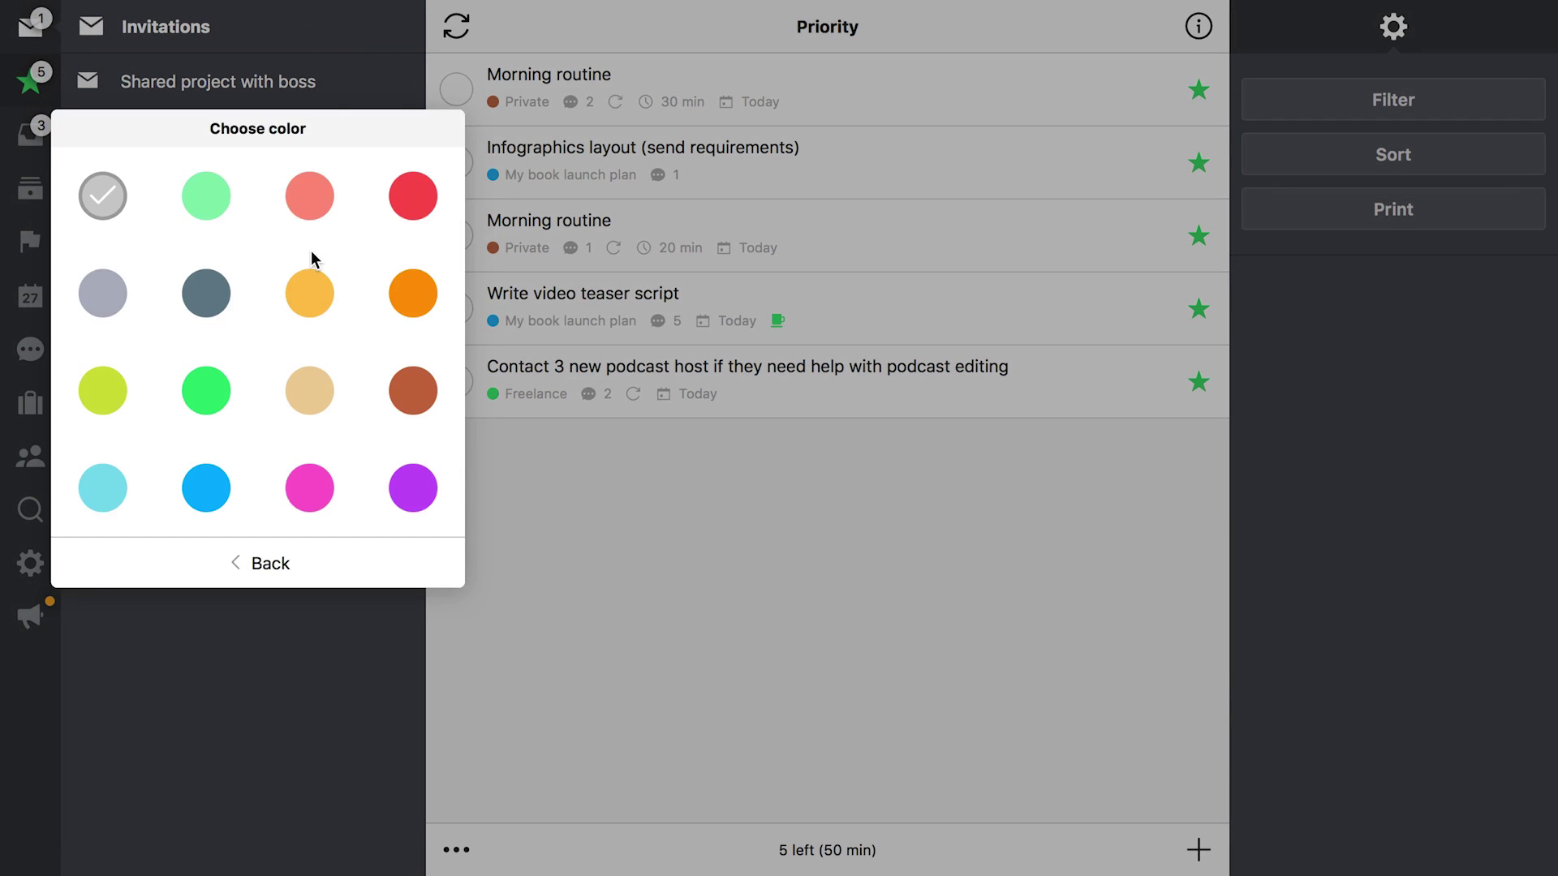
pyautogui.click(109, 389)
pyautogui.click(255, 296)
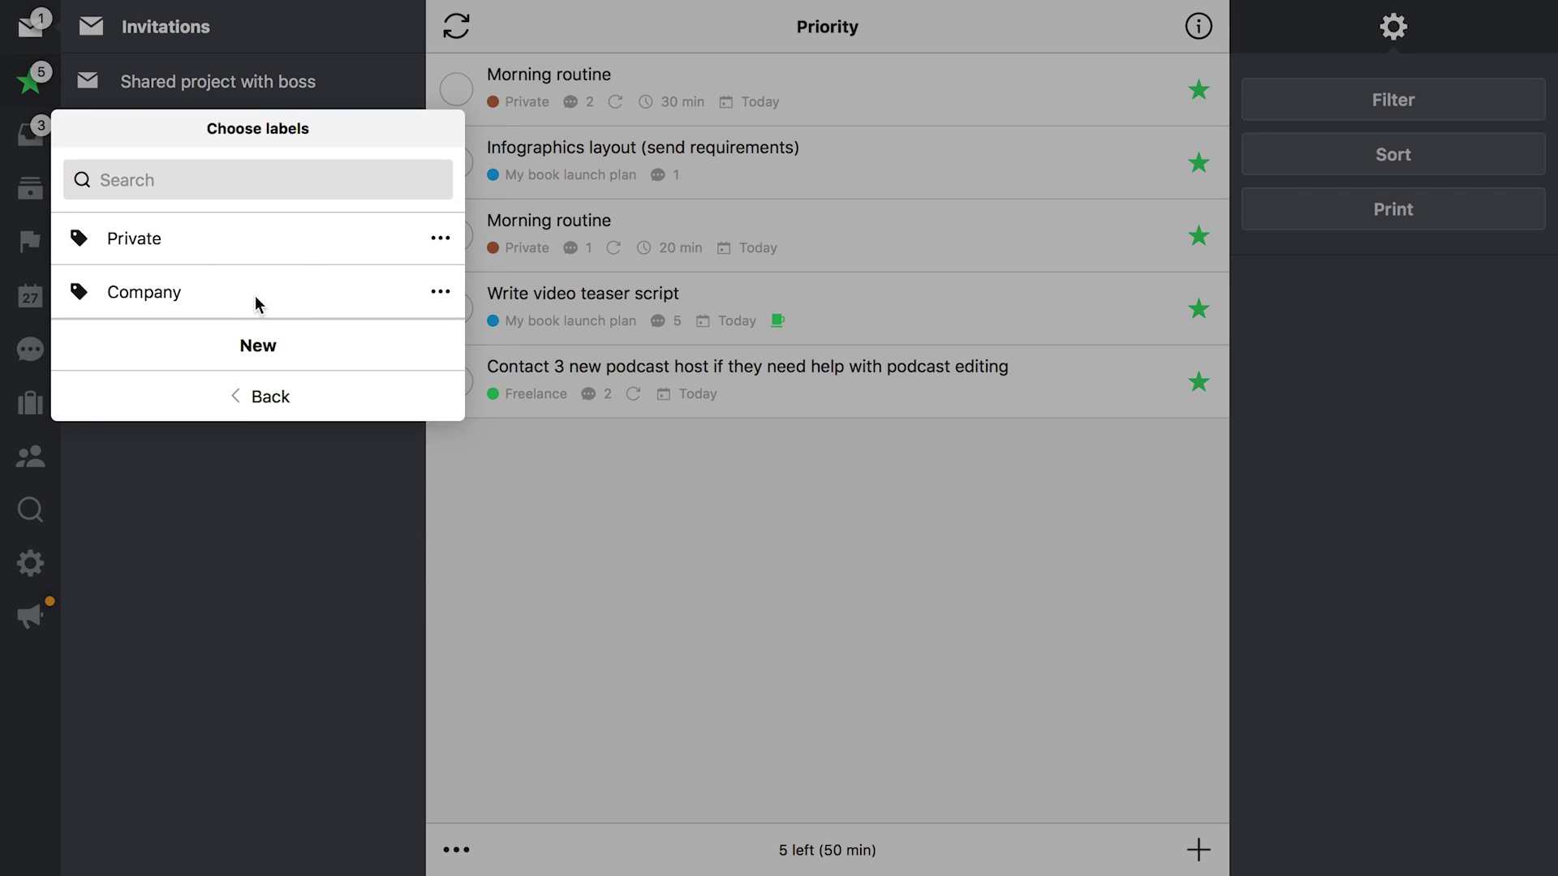
pyautogui.click(188, 295)
# Accept the invitation, then review the shared project's labels without changing them.
pyautogui.click(257, 399)
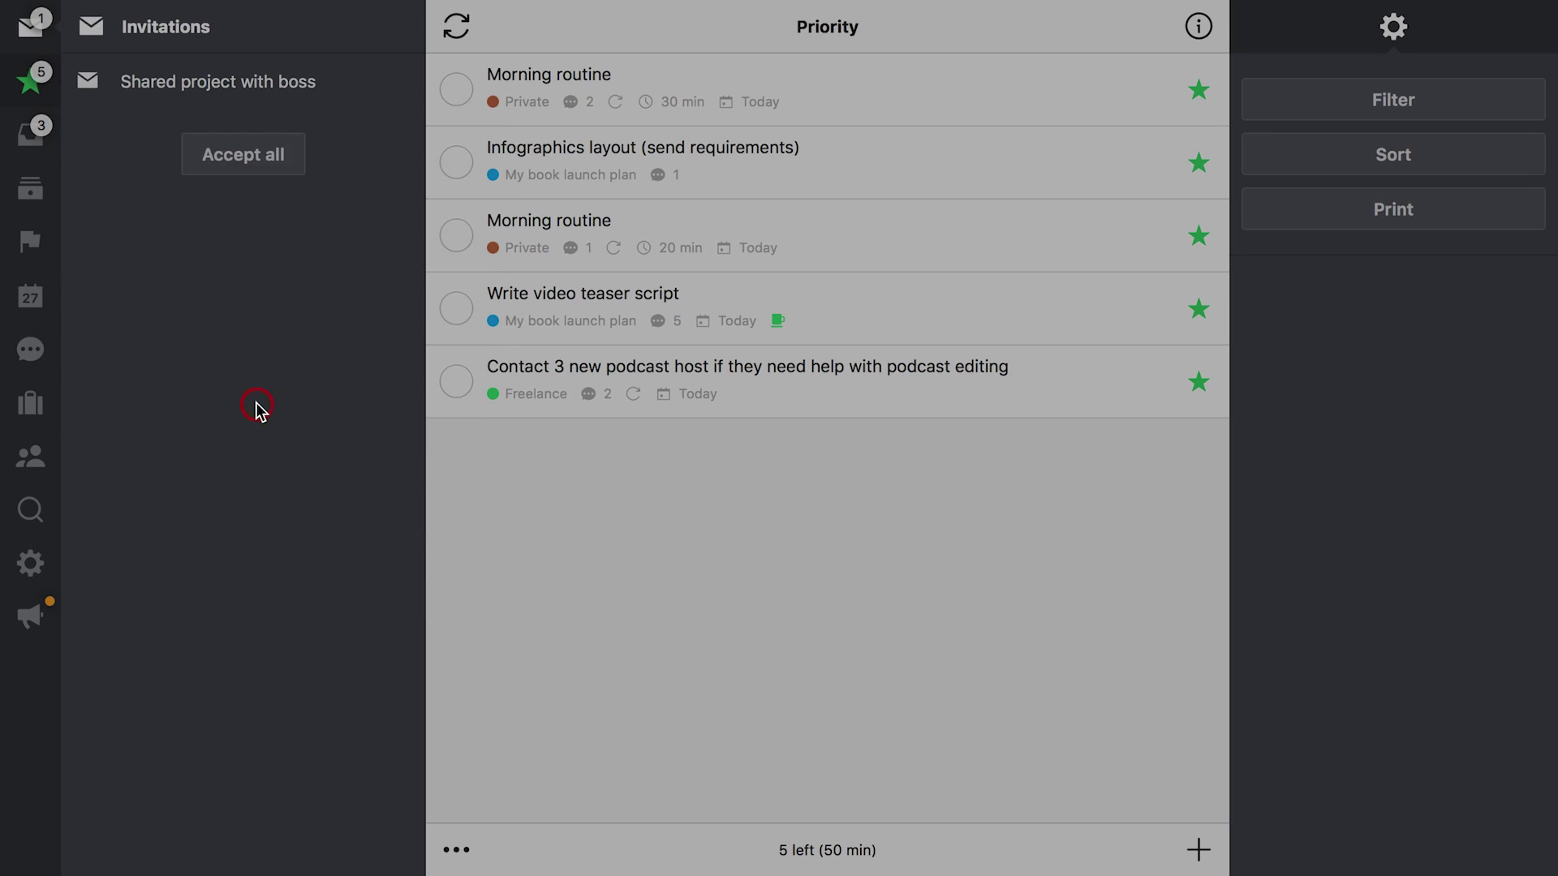
pyautogui.click(362, 349)
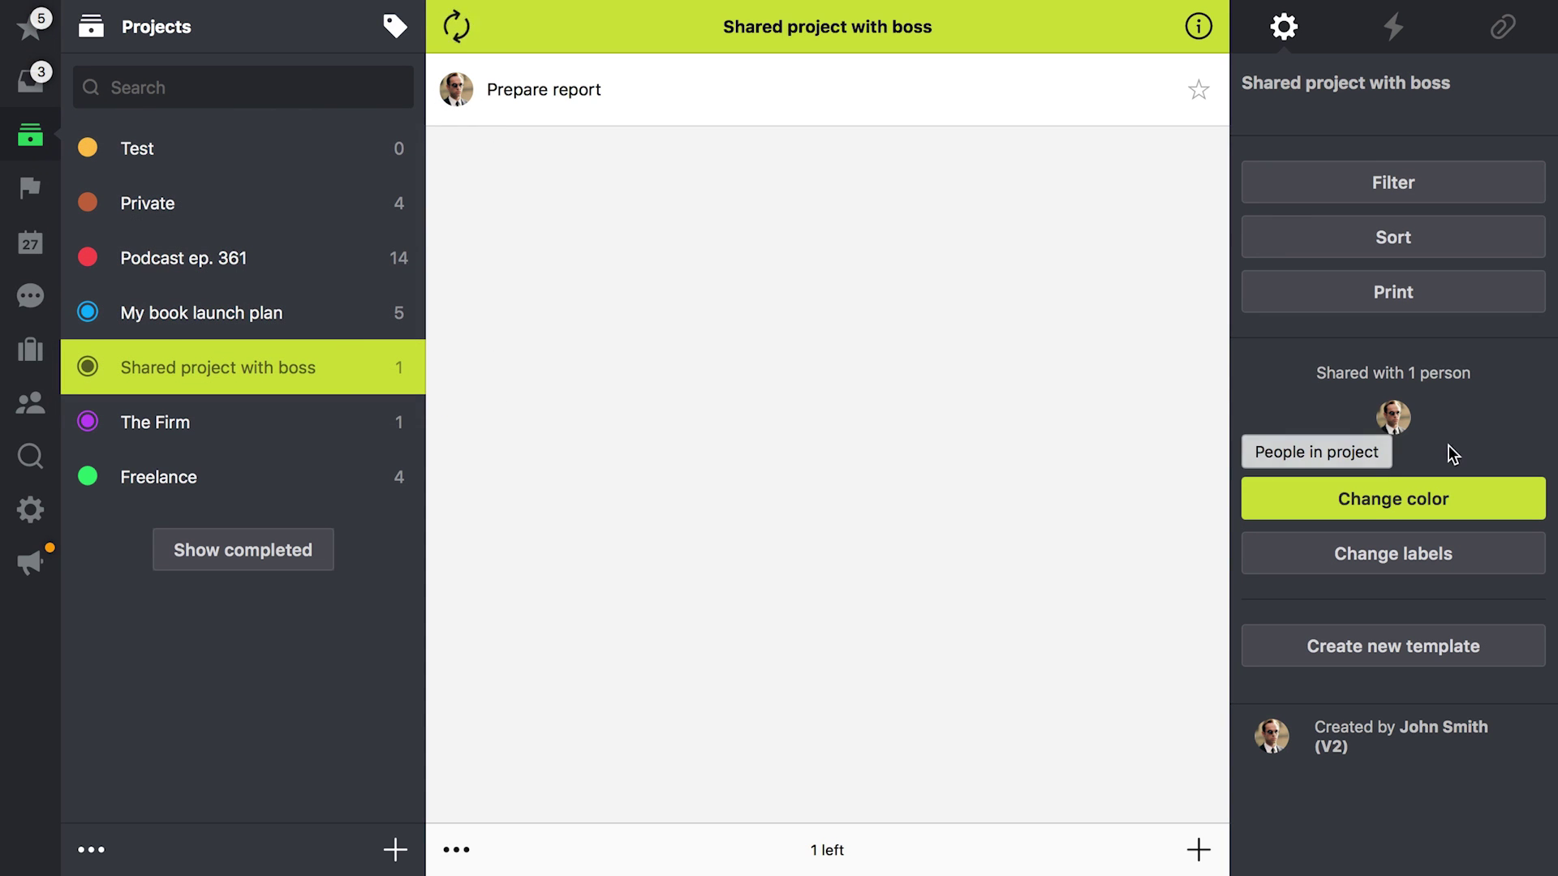
pyautogui.click(1465, 572)
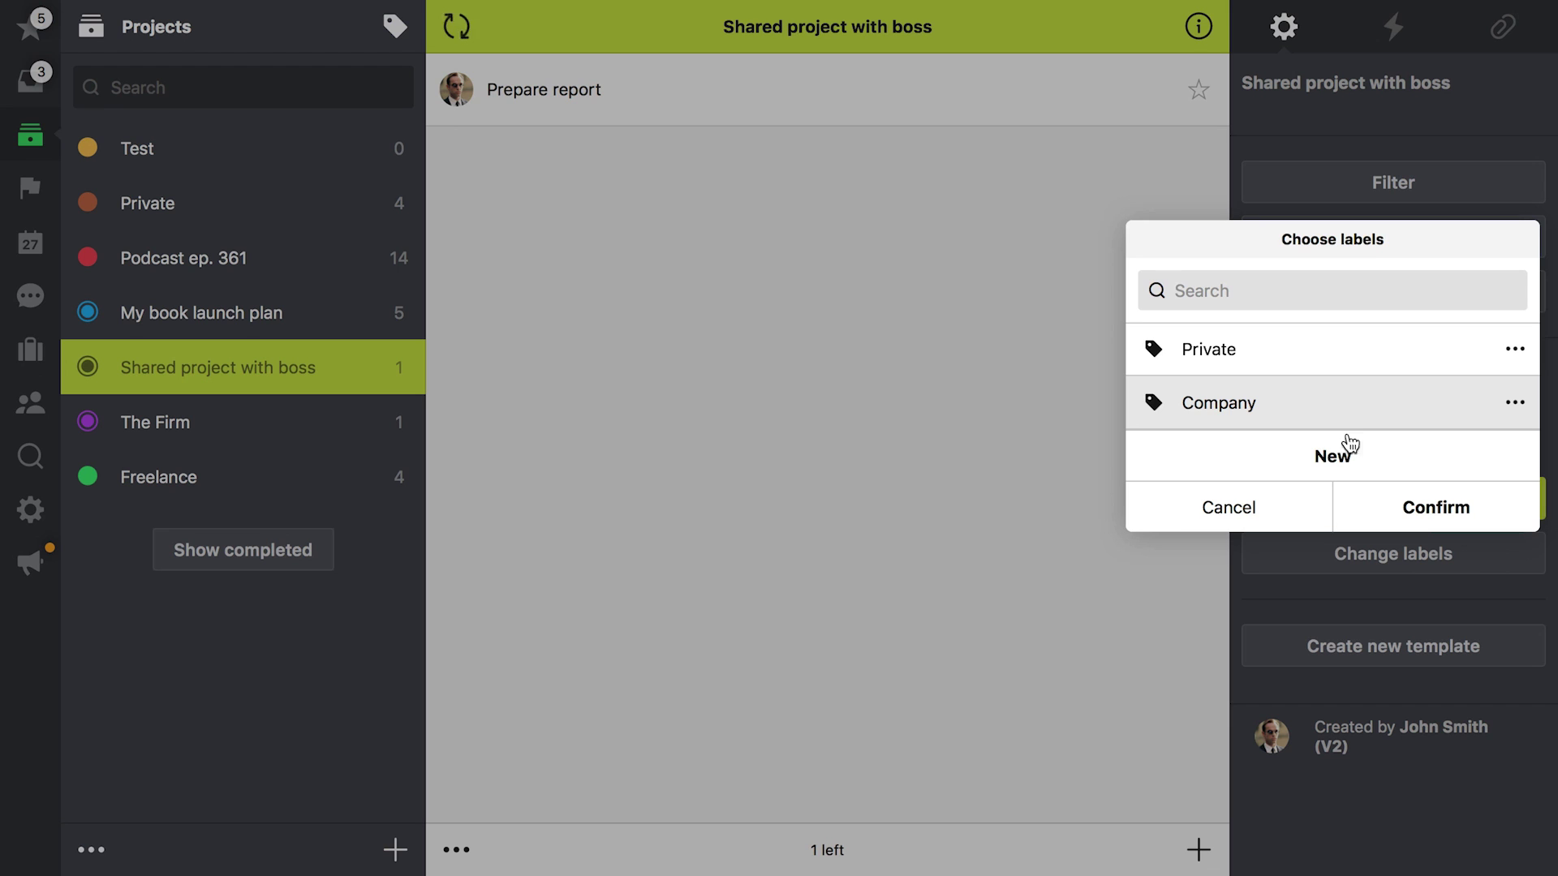
pyautogui.click(1270, 521)
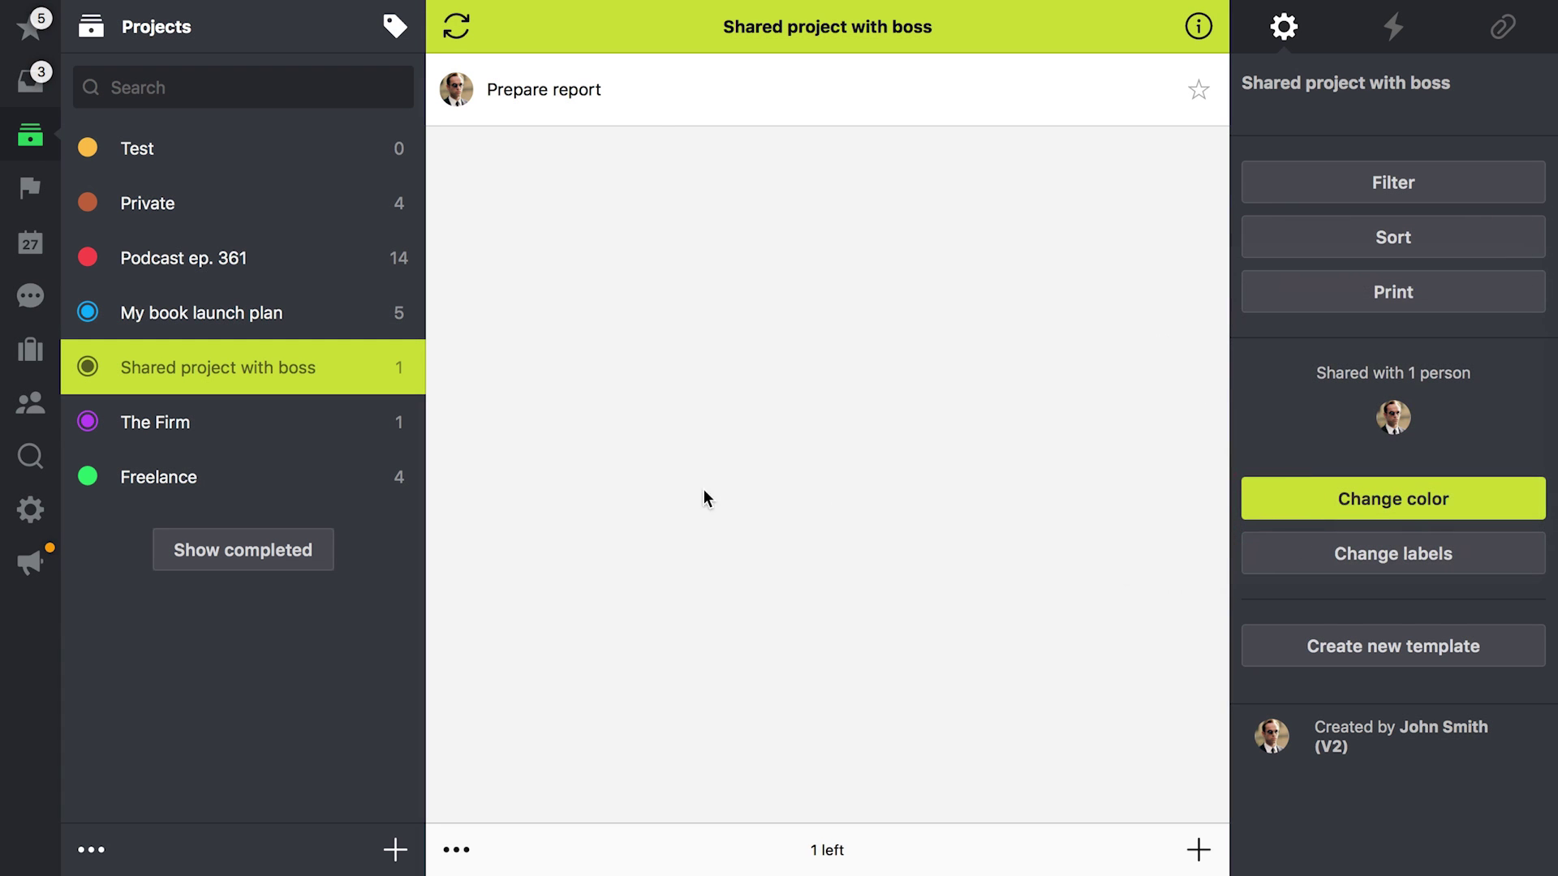
# Set Prepare report's due date to the 29th (tomorrow) with a 13:30 time.
pyautogui.click(655, 113)
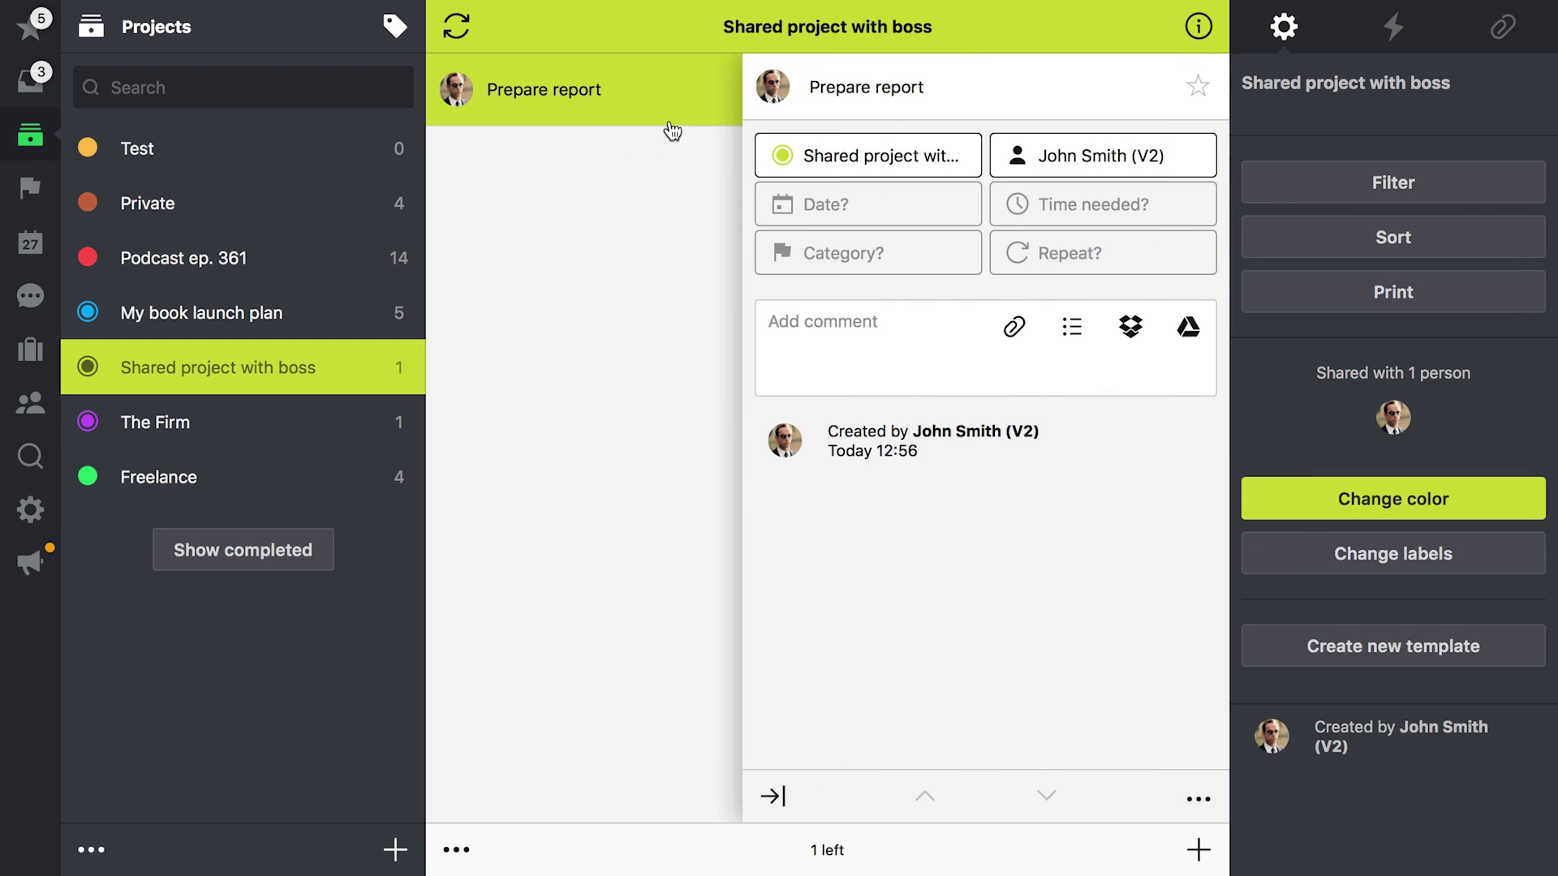
pyautogui.click(827, 207)
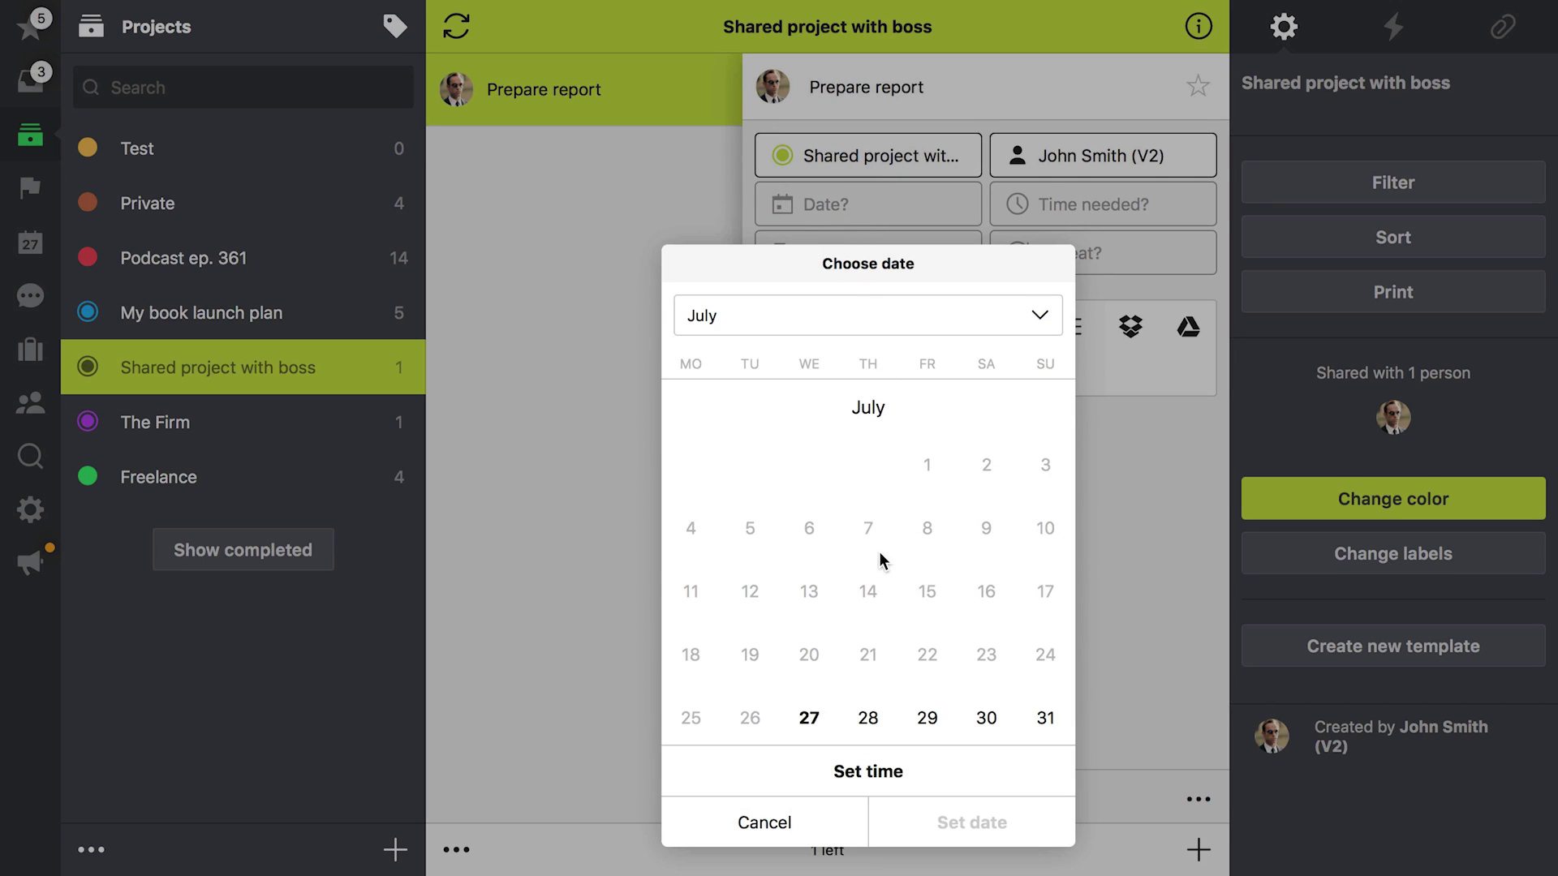
pyautogui.scroll(-1, 879, 552)
pyautogui.click(927, 711)
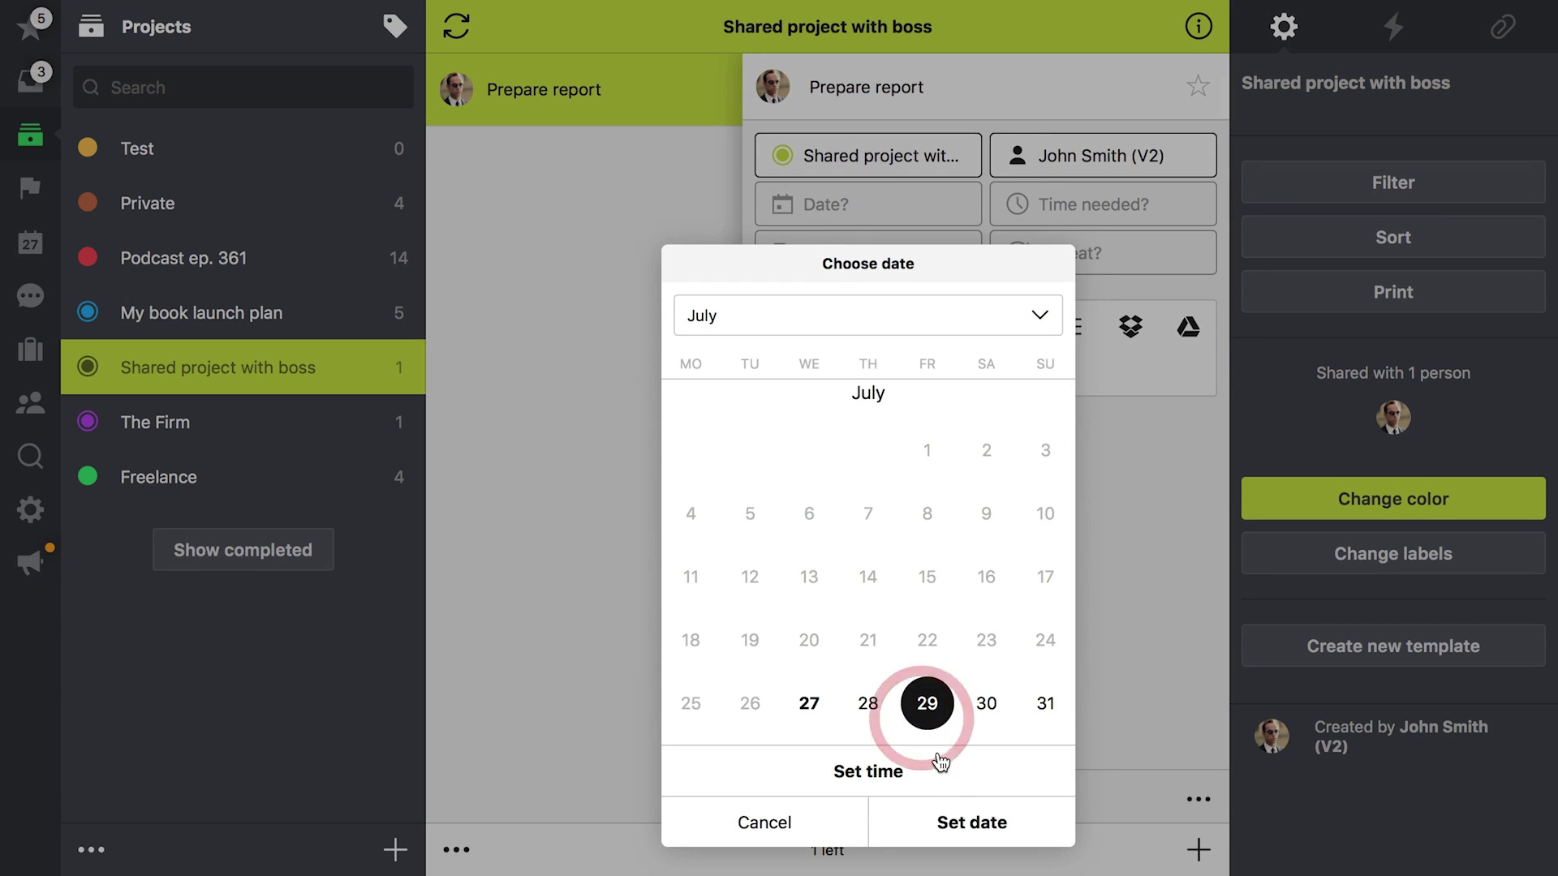
pyautogui.click(972, 821)
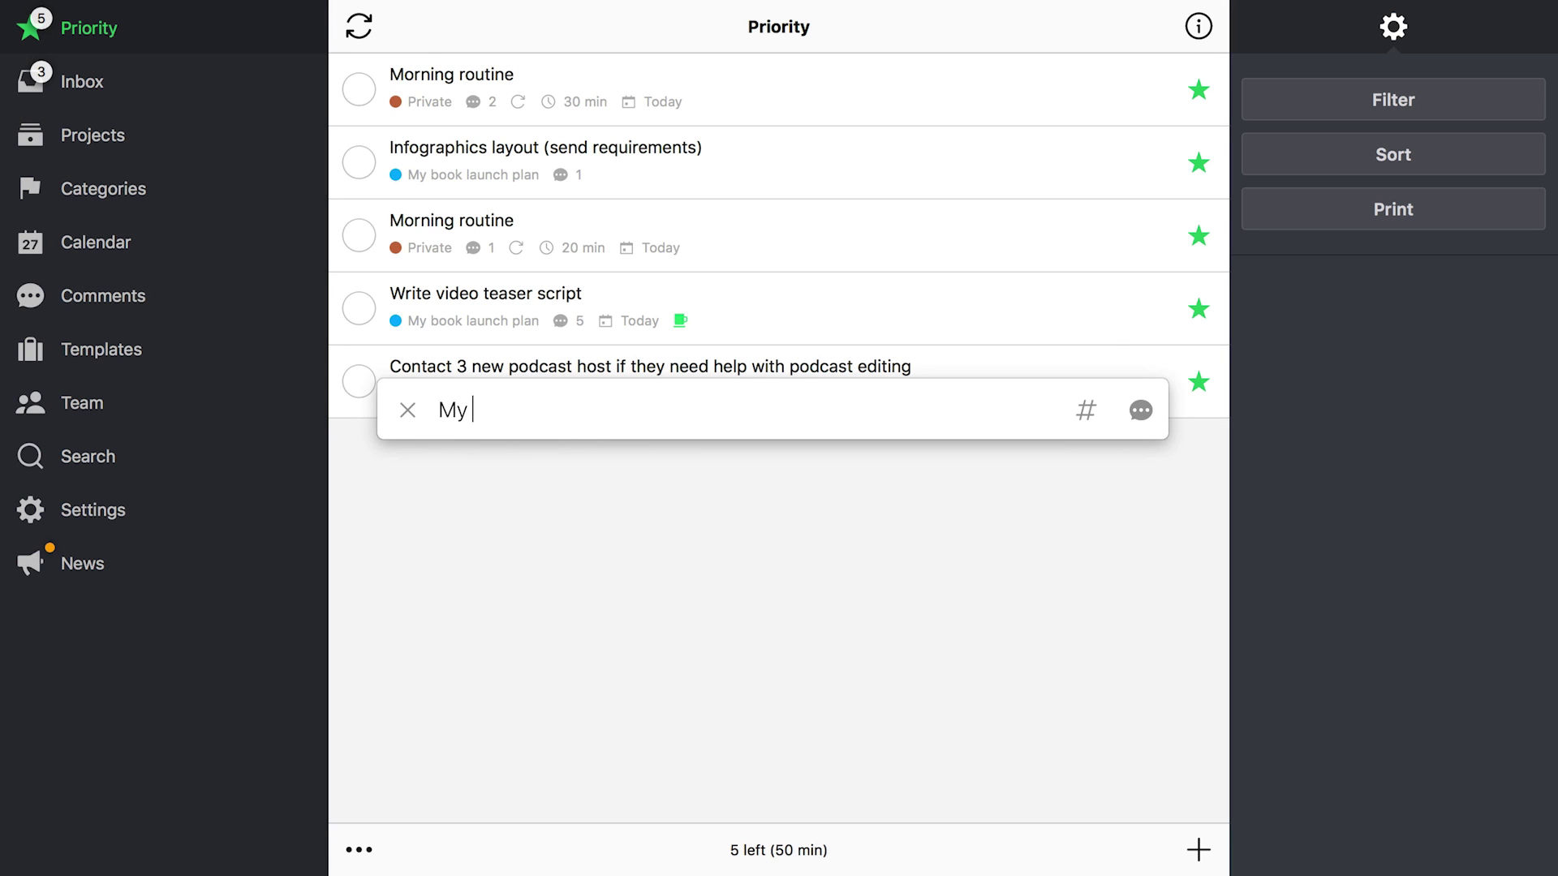
pyautogui.write('sk #')
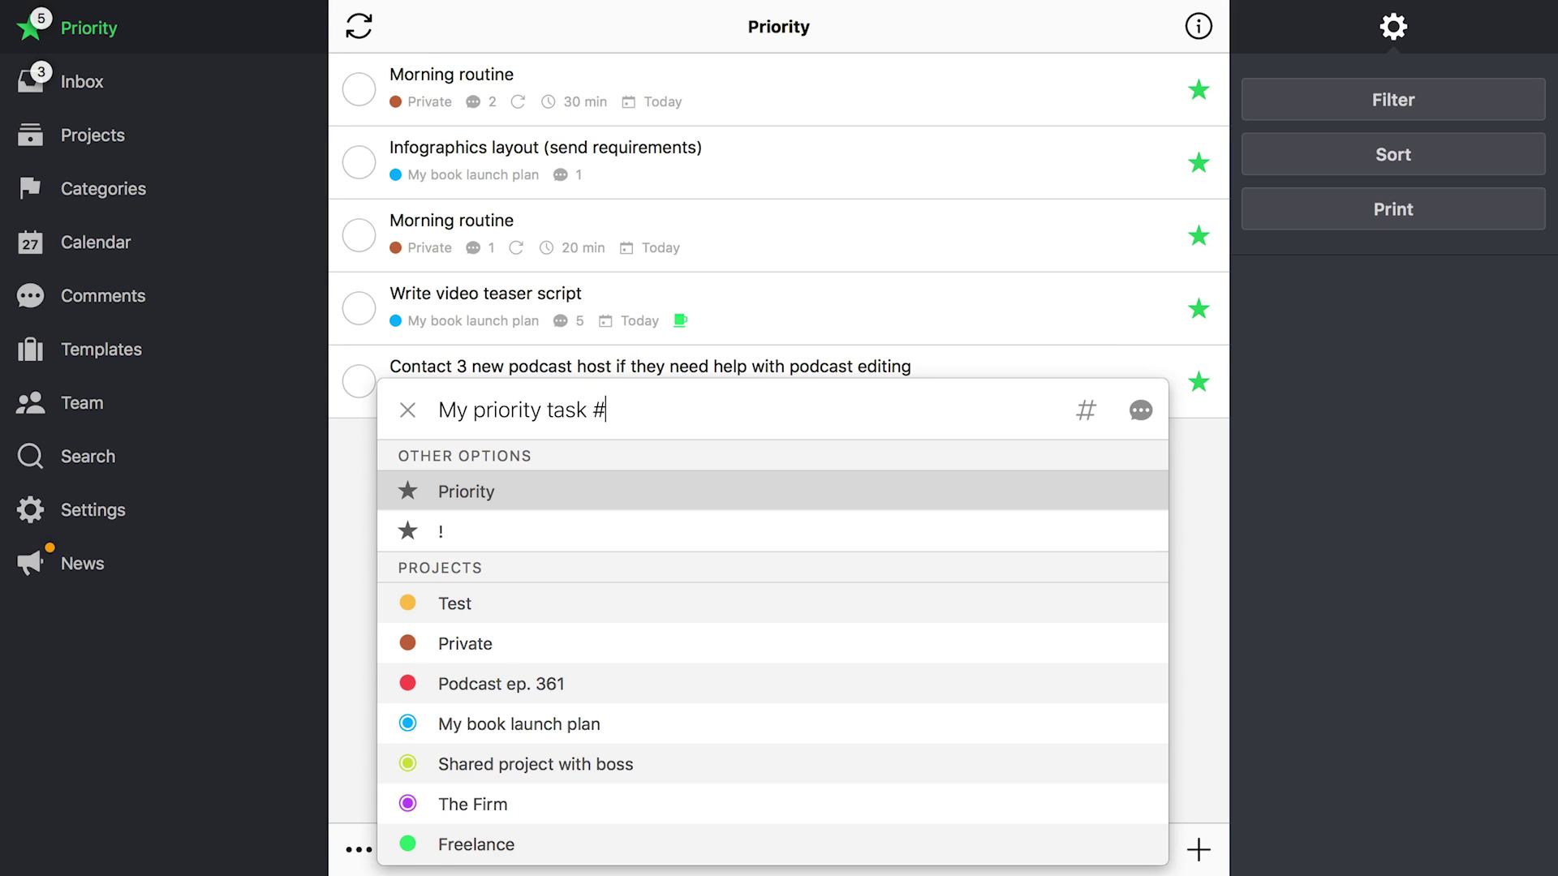
# Quick-add 'My priority task' tagged #Priority, #Private and #MUST-DO.
pyautogui.press('Return')
pyautogui.write('#pr')
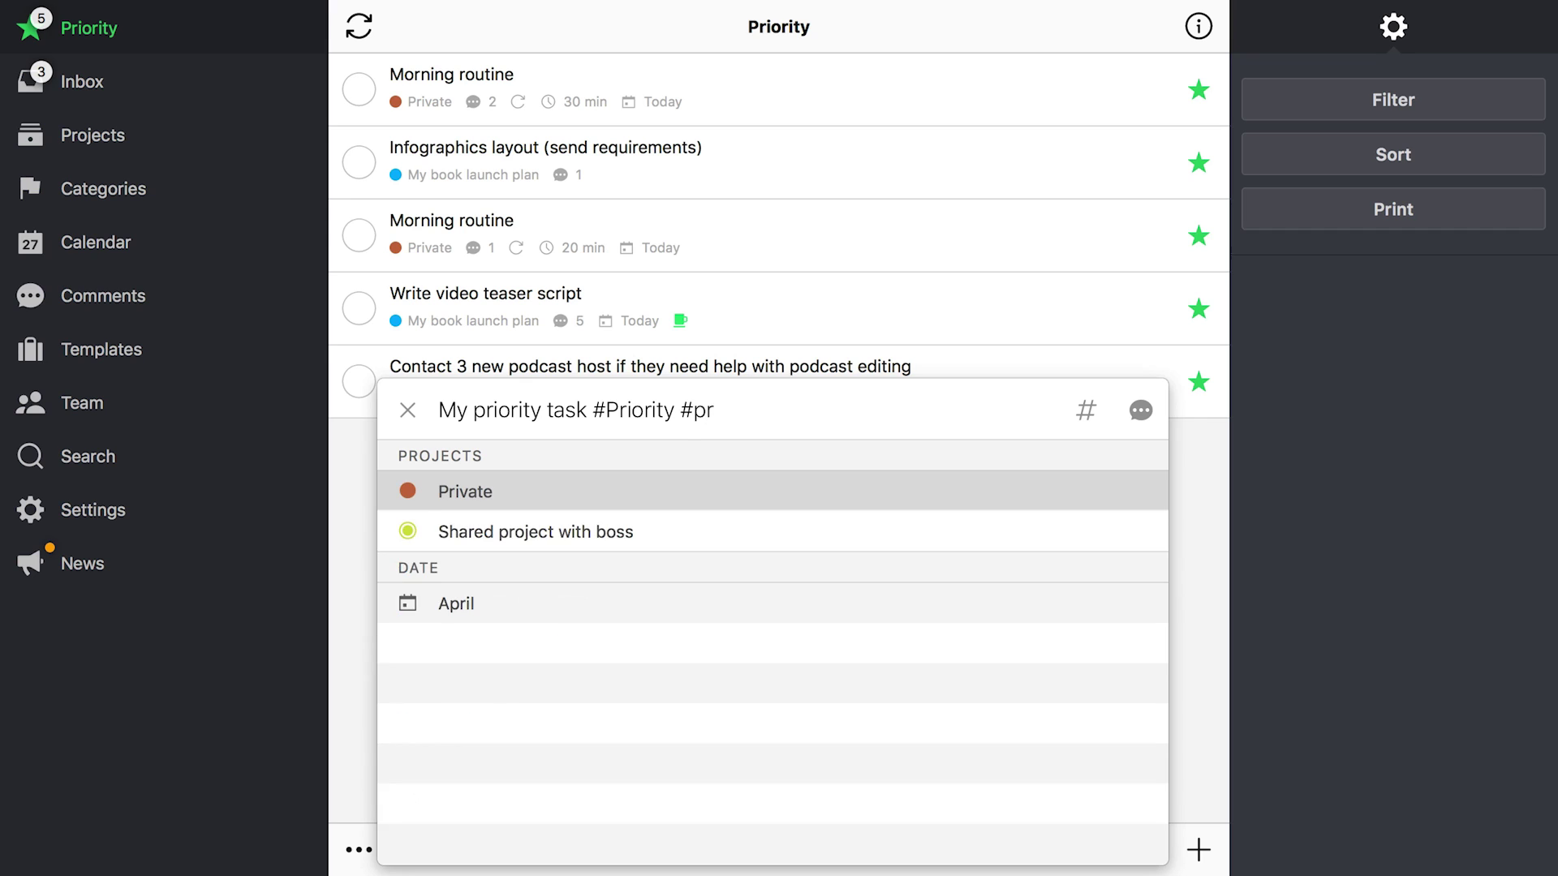
pyautogui.press('Return')
pyautogui.click(1087, 411)
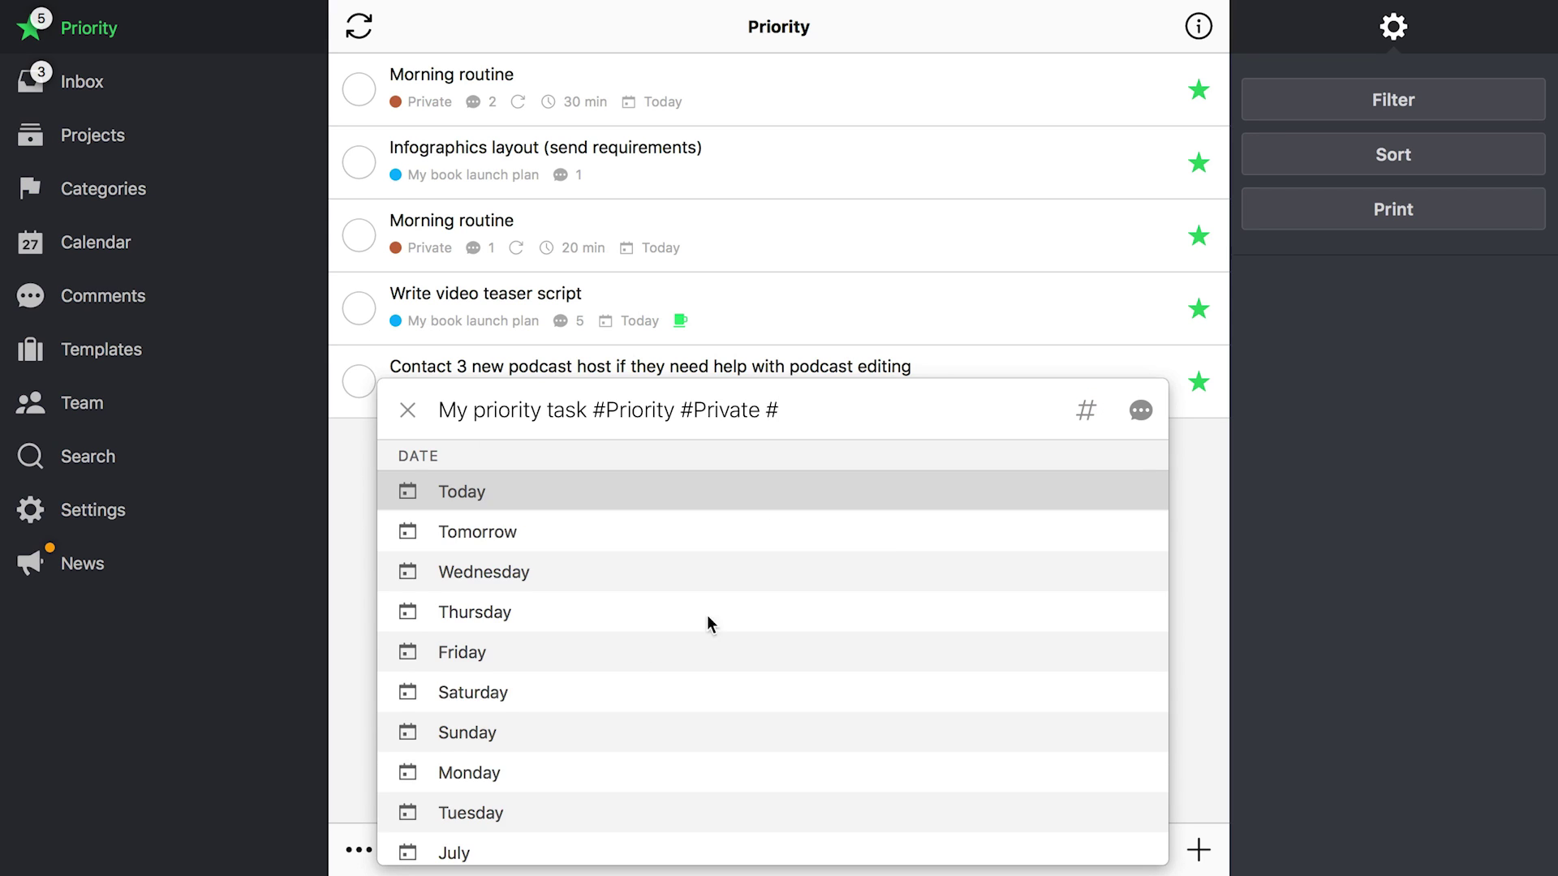
pyautogui.scroll(-5, 707, 615)
pyautogui.scroll(-8, 623, 712)
pyautogui.scroll(-8, 623, 713)
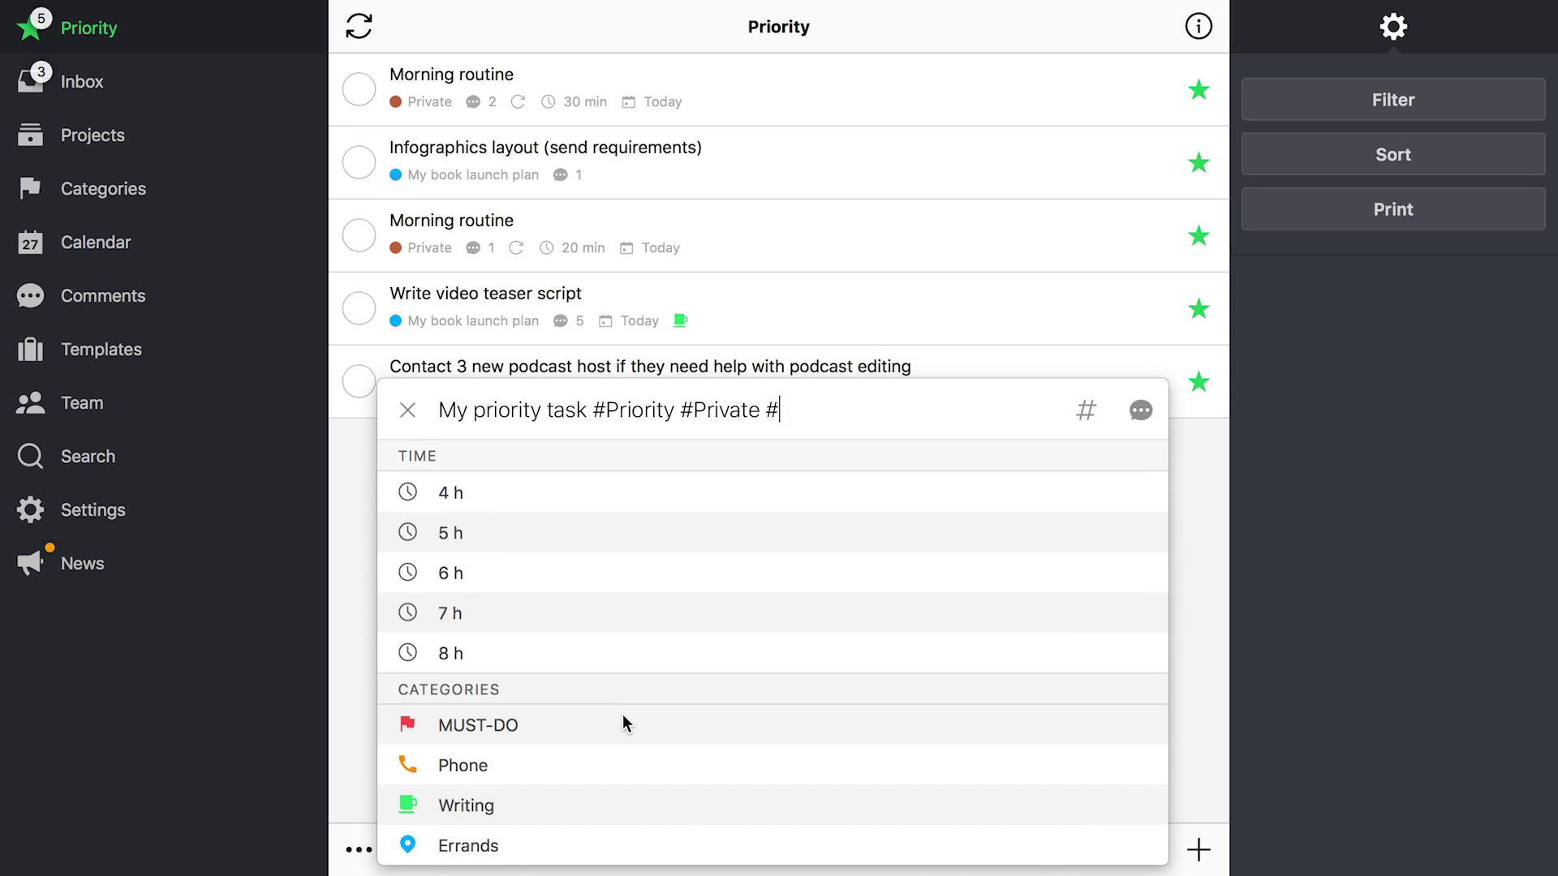
pyautogui.click(506, 725)
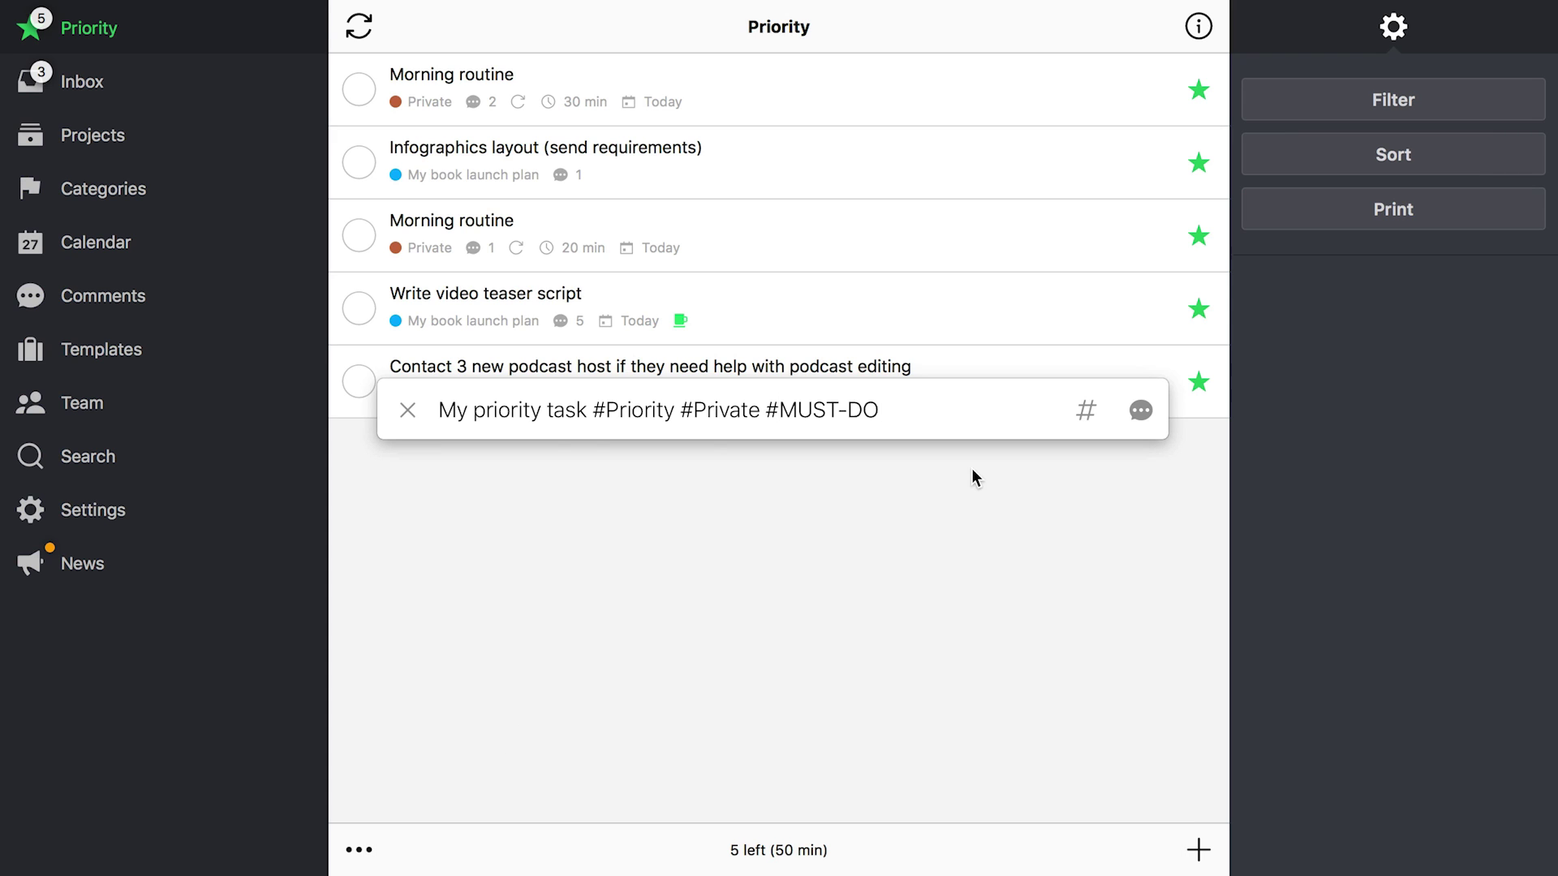
pyautogui.press('Return')
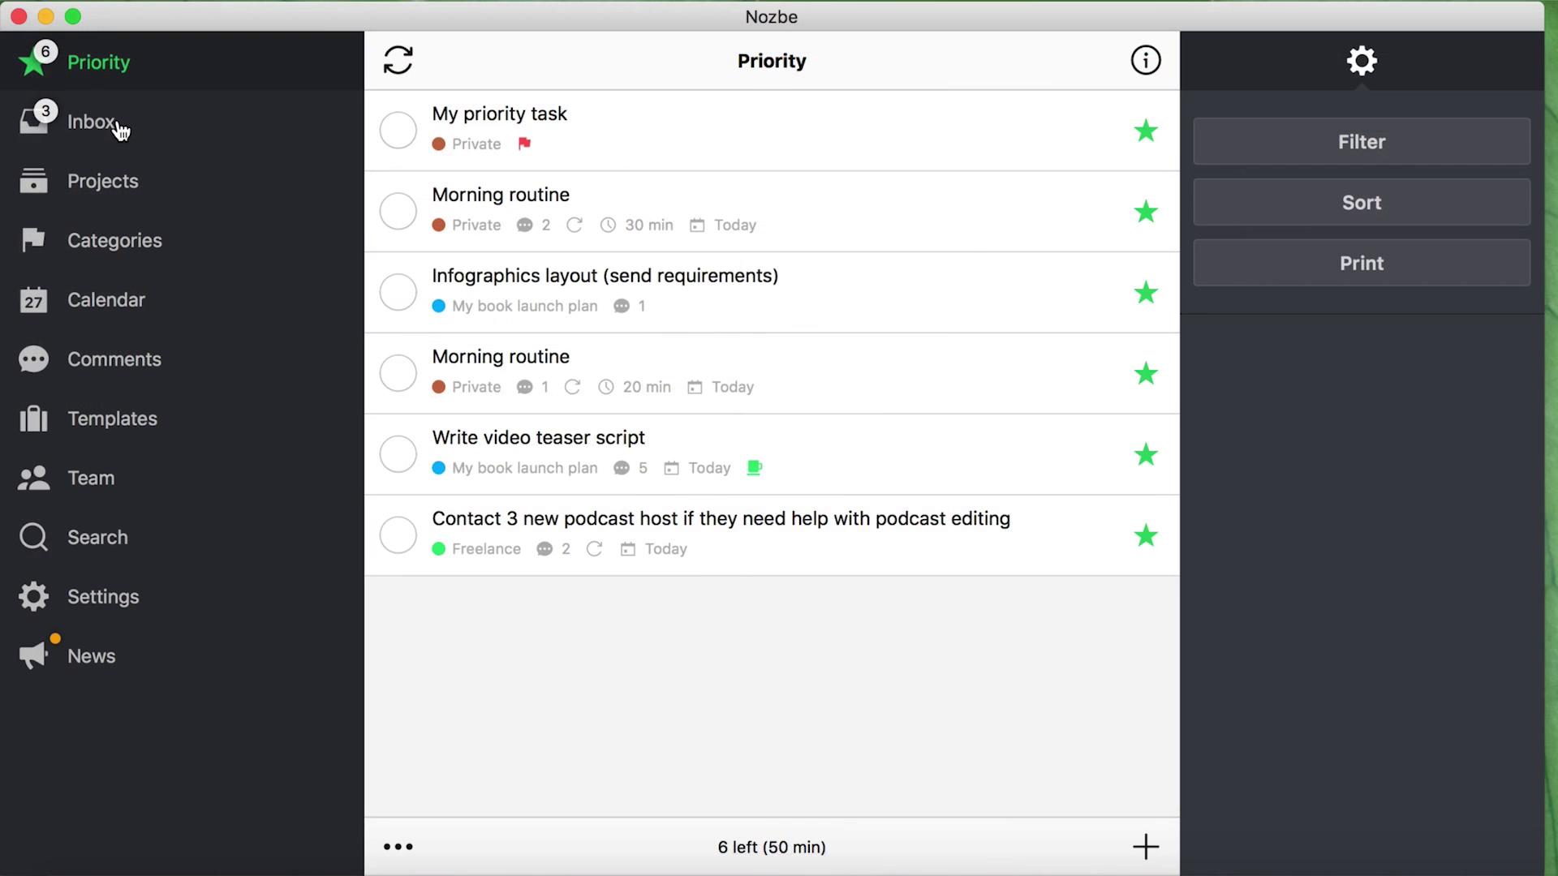
# Drop 'Very important meeting brief.pdf' onto Nozbe in the Inbox and view the new task's details.
pyautogui.click(92, 122)
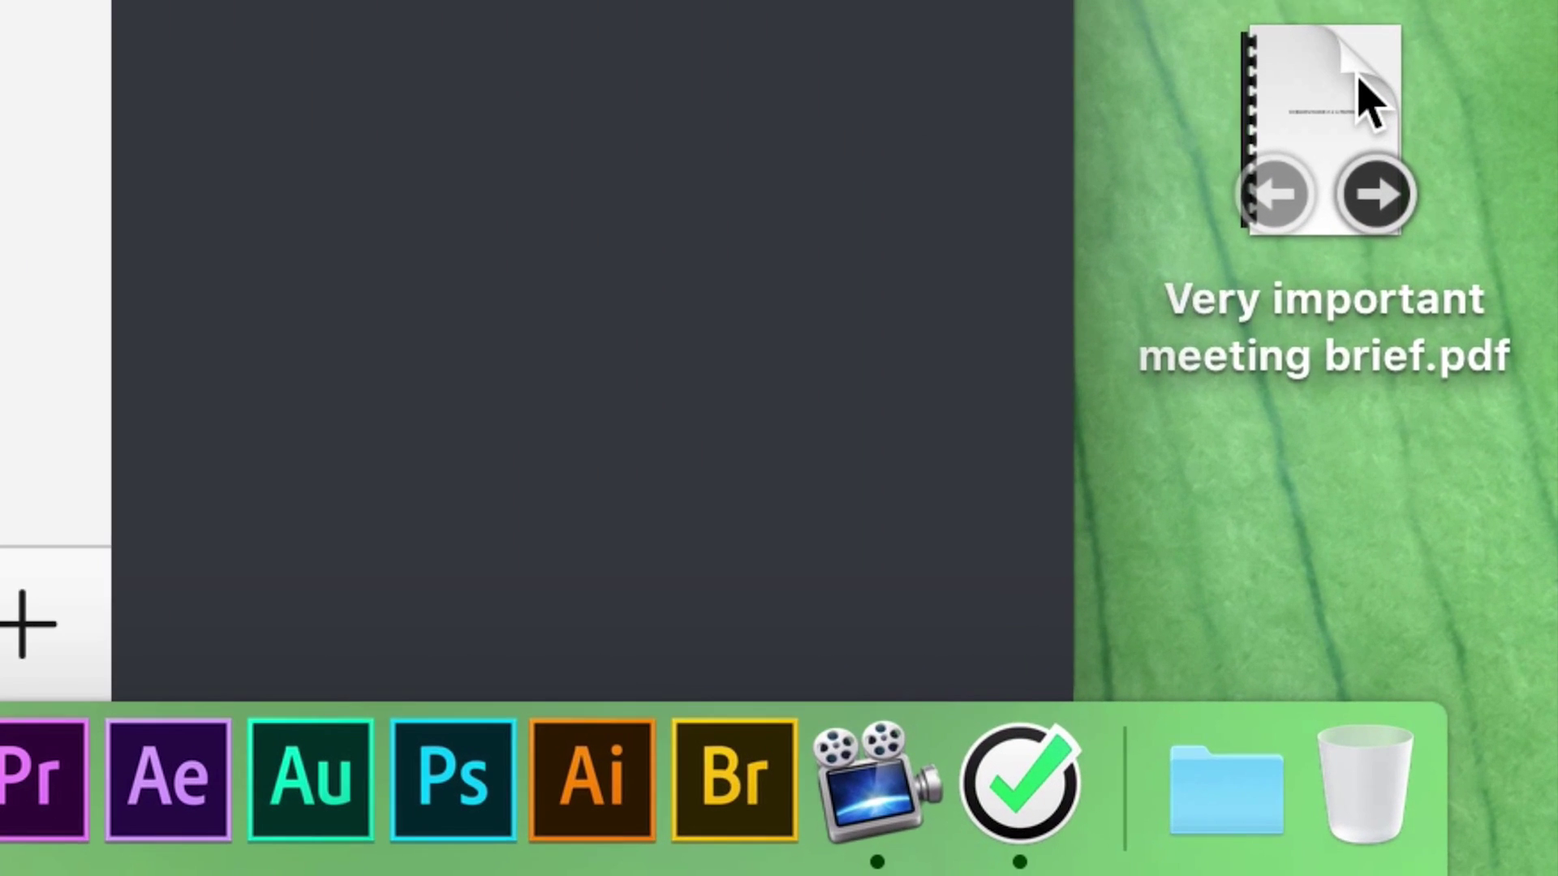
pyautogui.moveTo(1469, 651); pyautogui.dragTo(1461, 663)
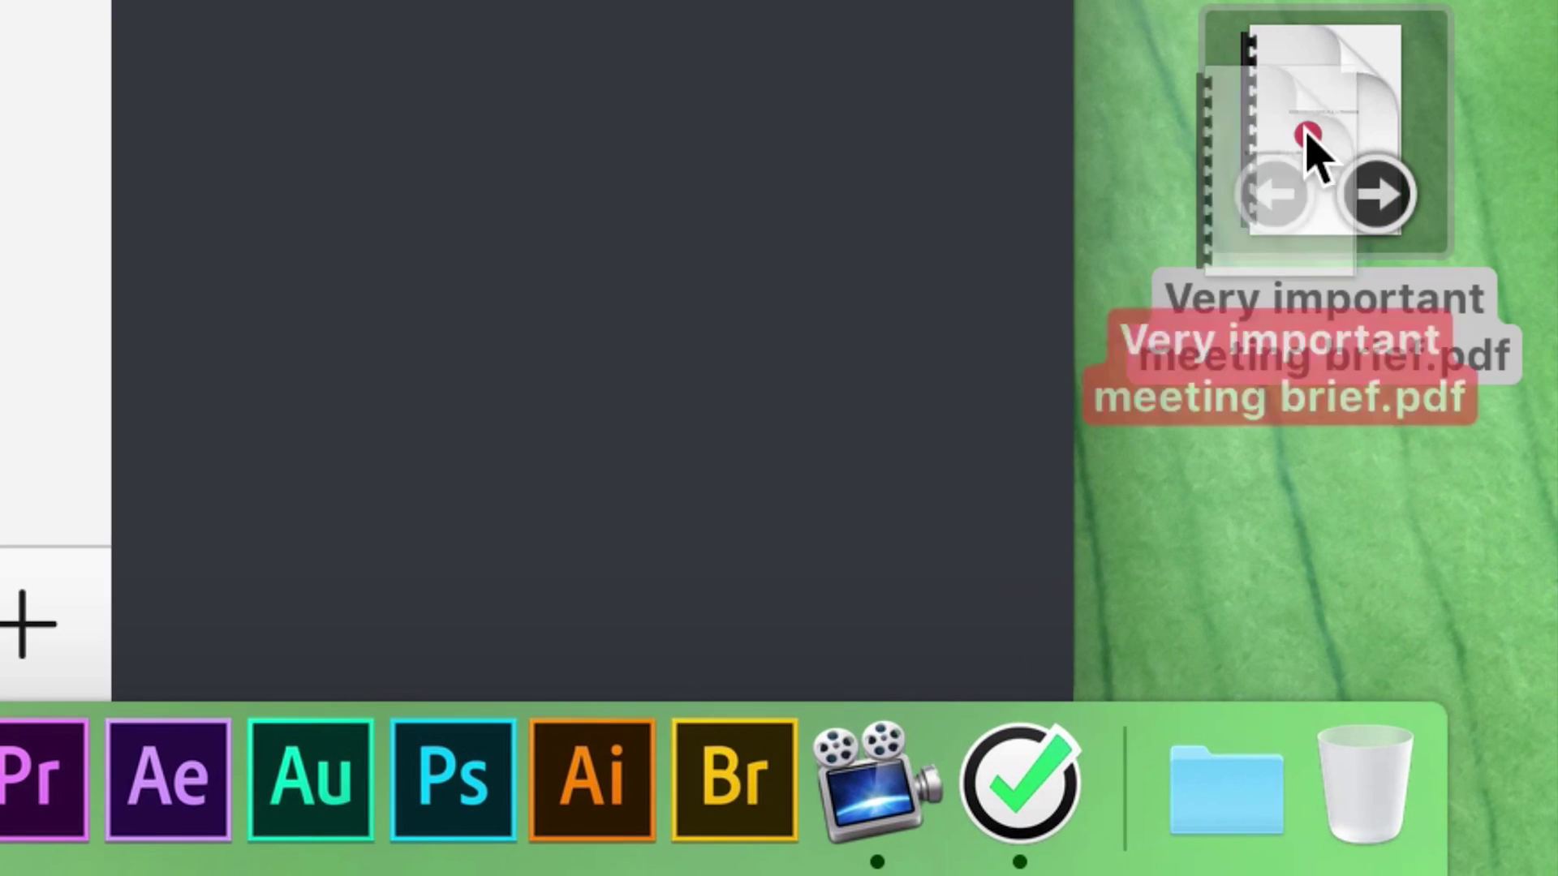
pyautogui.moveTo(1314, 146); pyautogui.dragTo(1041, 815)
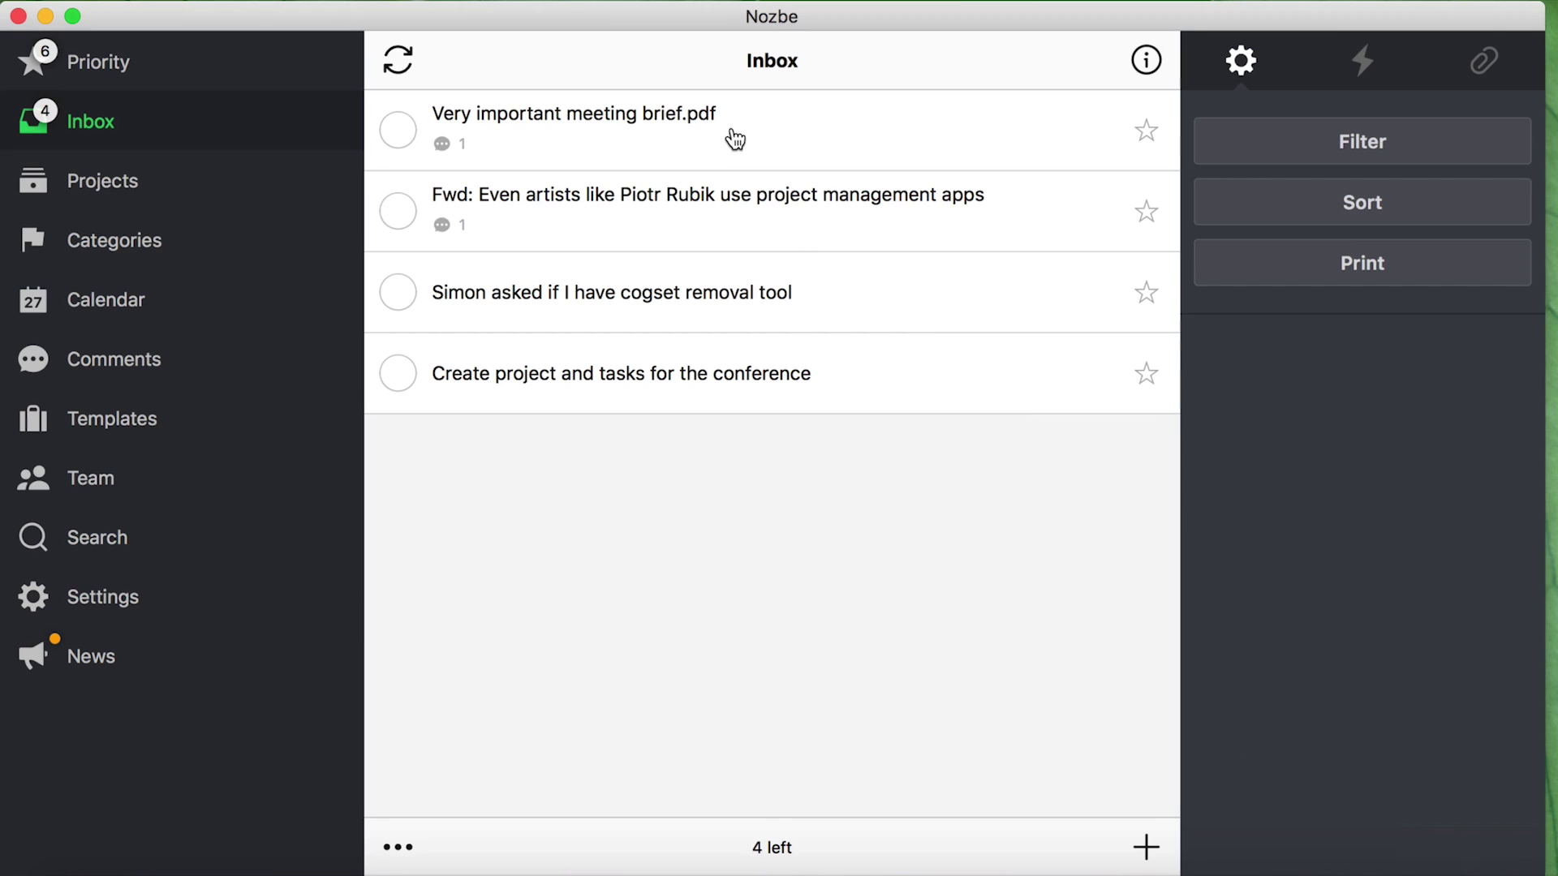
pyautogui.click(734, 138)
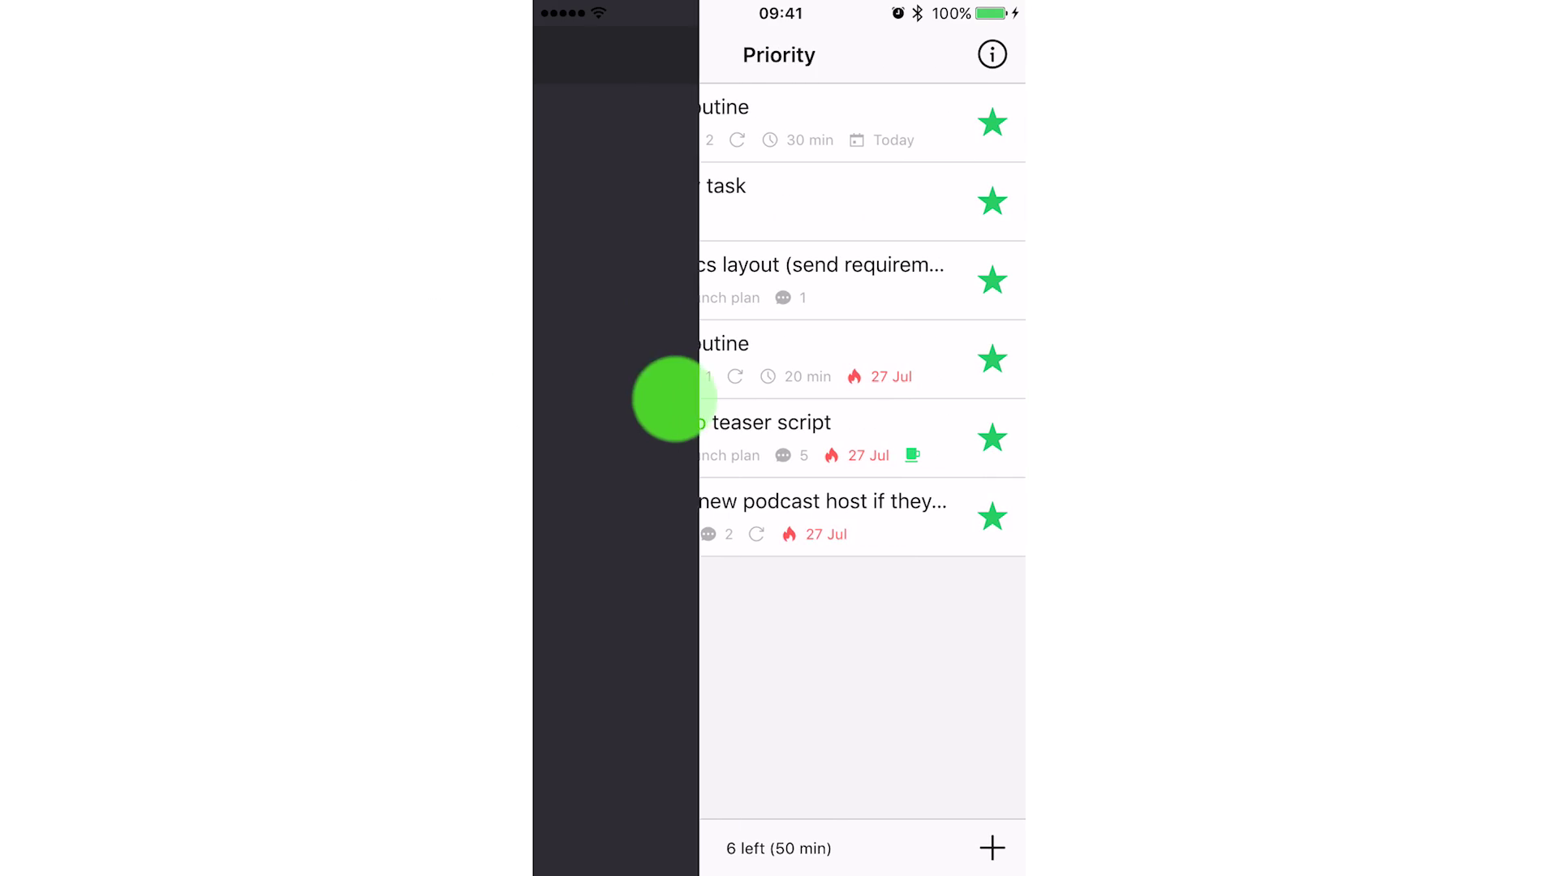
# Set General settings' 'Swipe right on task' option to Go To Project.
pyautogui.click(638, 577)
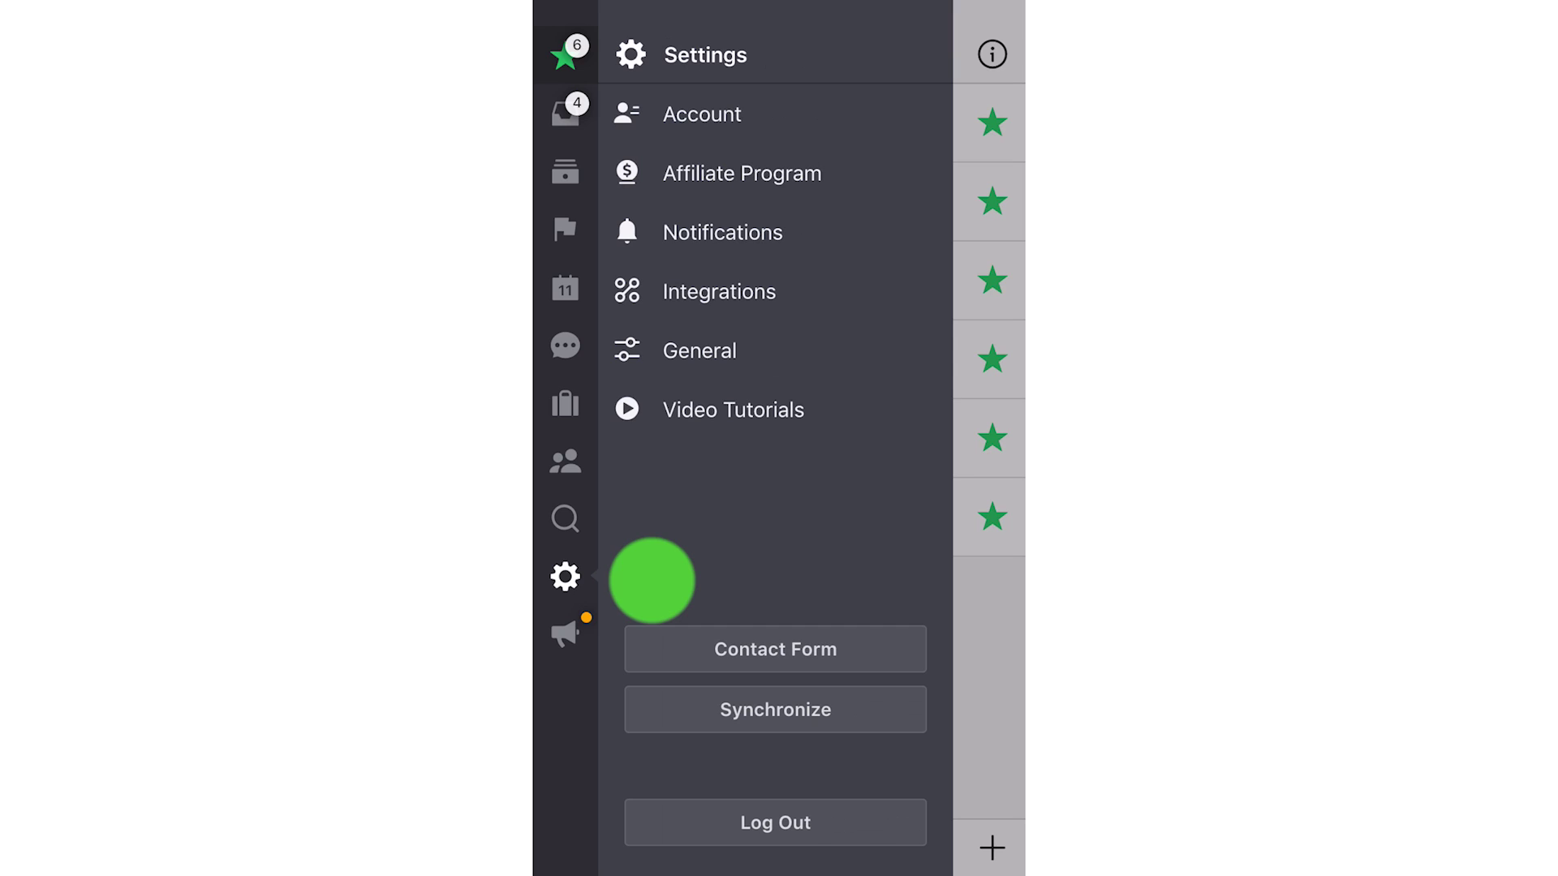
pyautogui.click(701, 350)
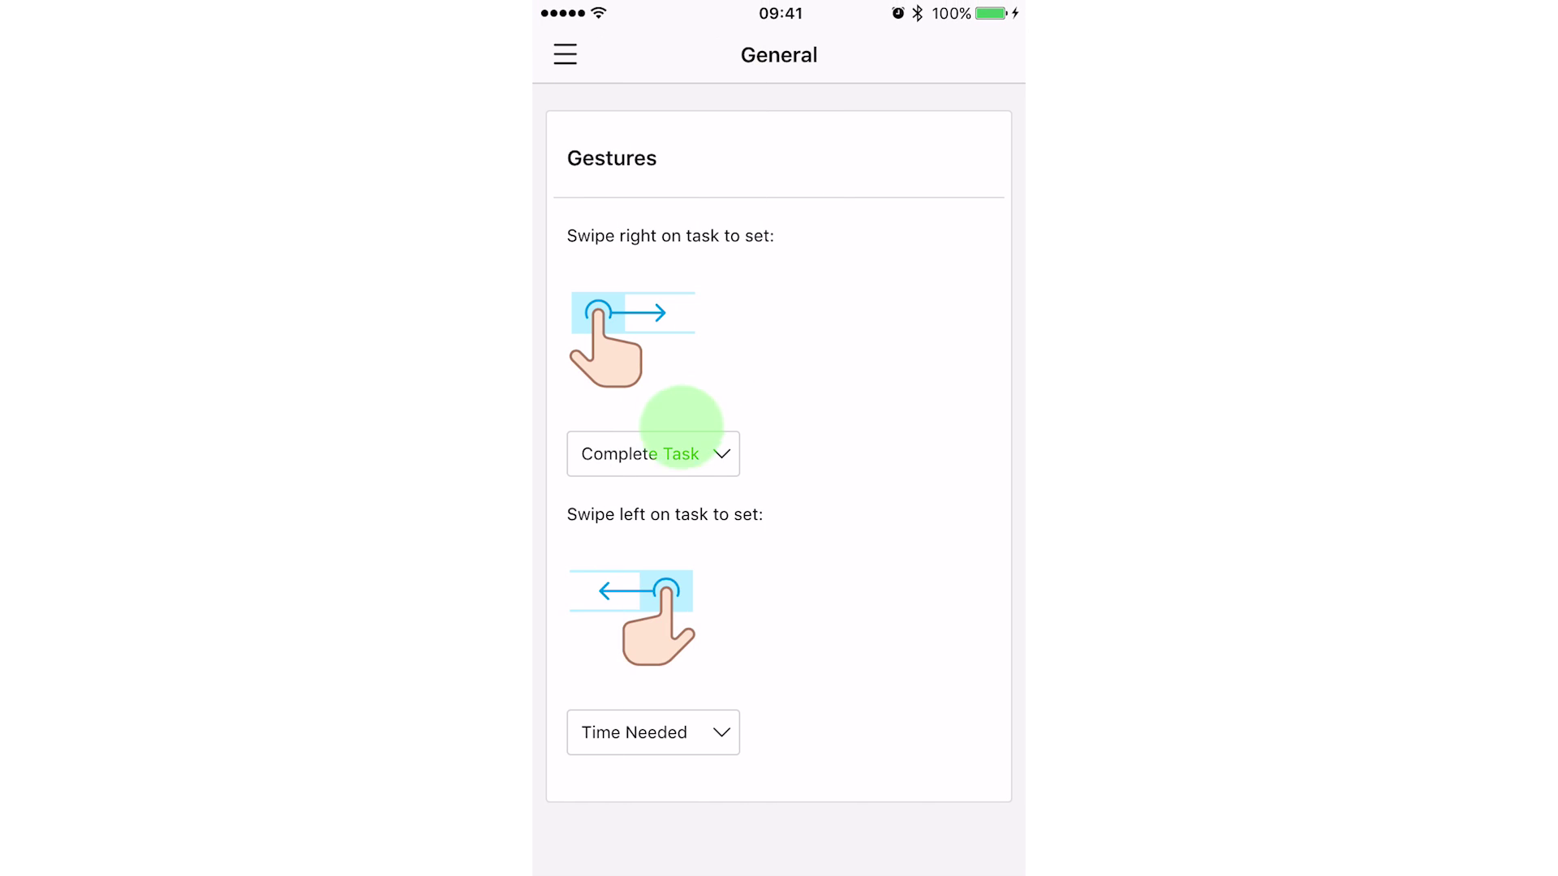
pyautogui.click(669, 454)
pyautogui.moveTo(922, 731); pyautogui.dragTo(922, 690)
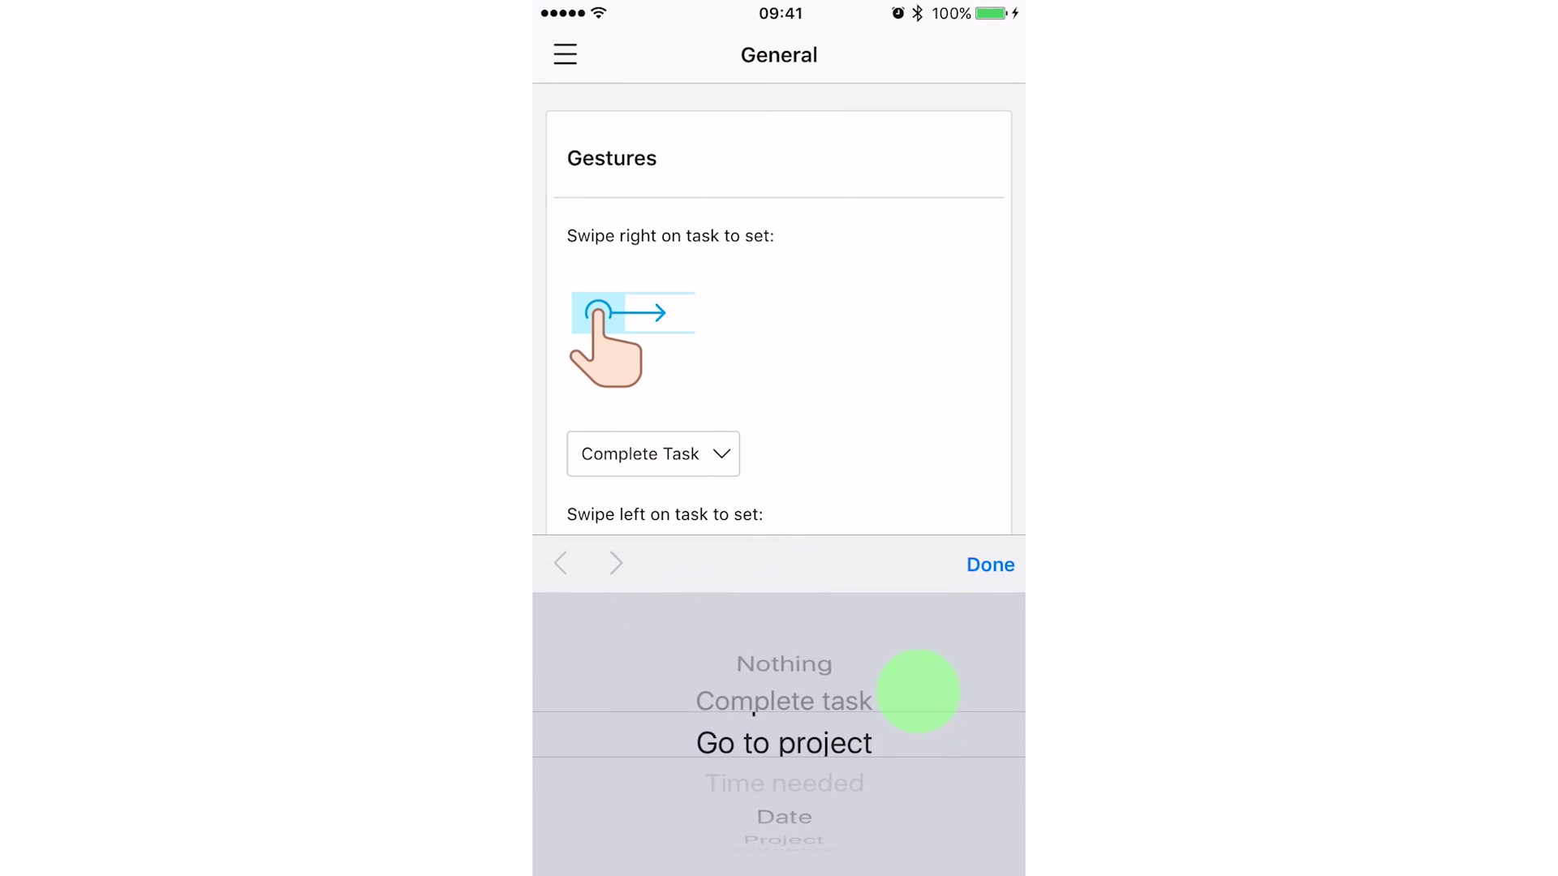
pyautogui.click(990, 564)
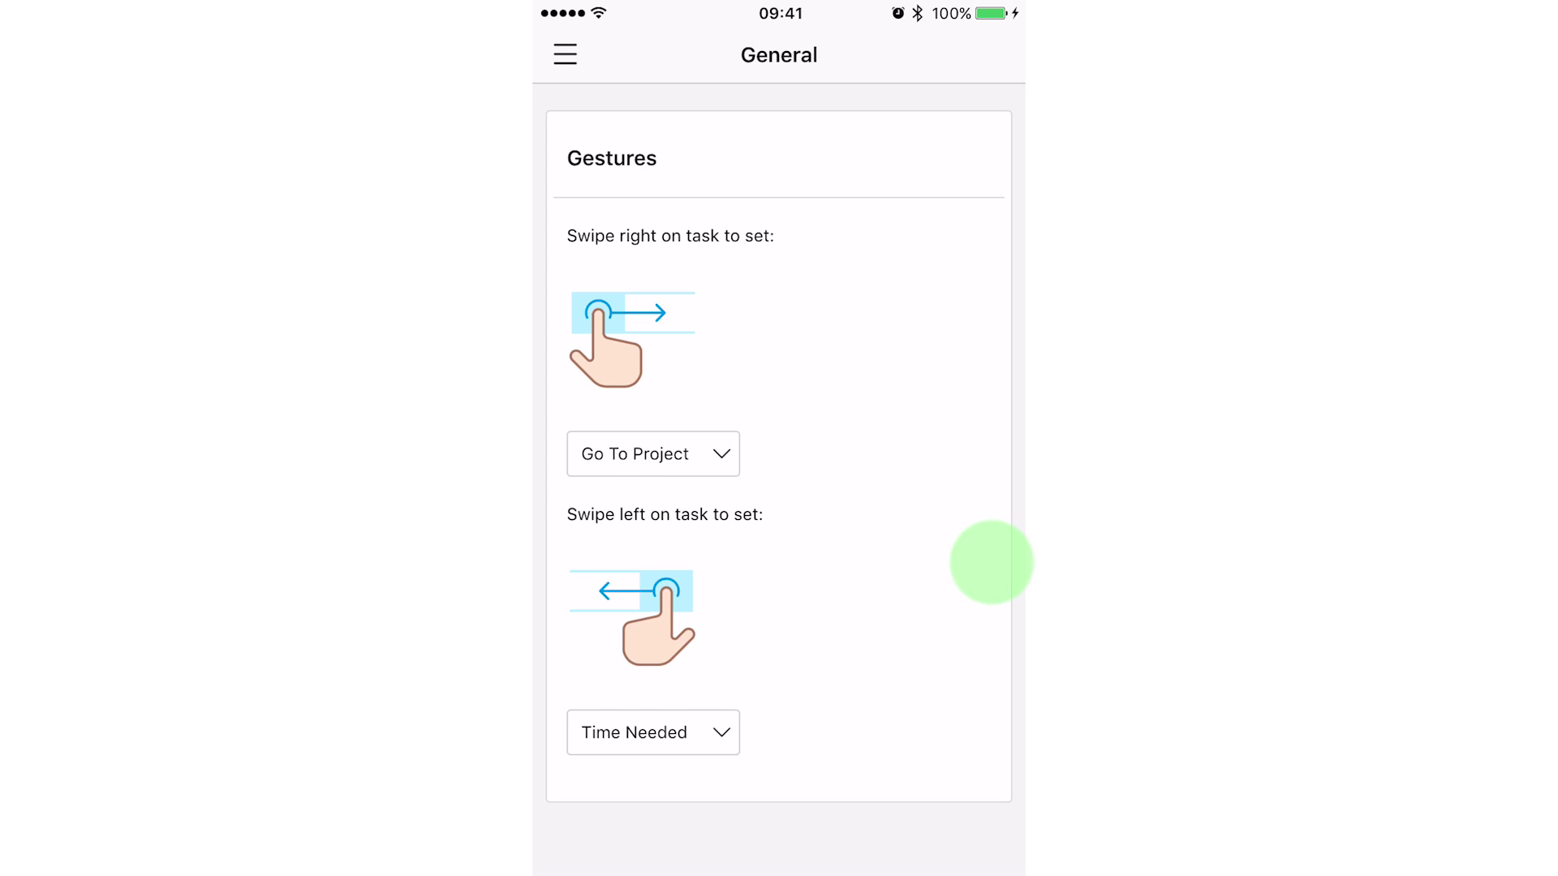
# Return to the Priority list and swipe a task right to jump to its project.
pyautogui.click(564, 51)
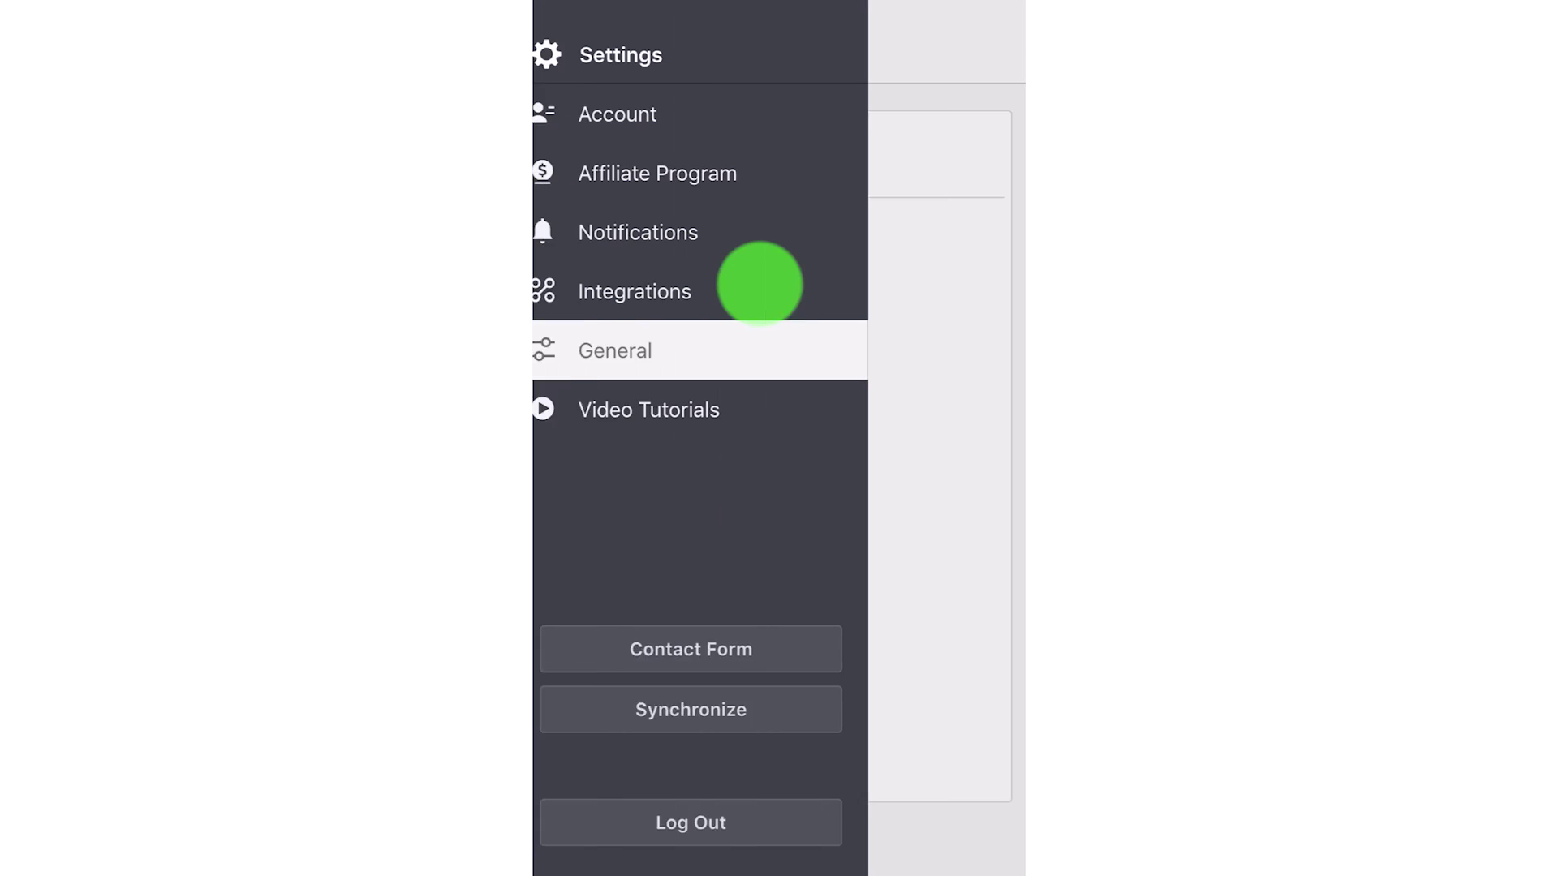
pyautogui.click(573, 52)
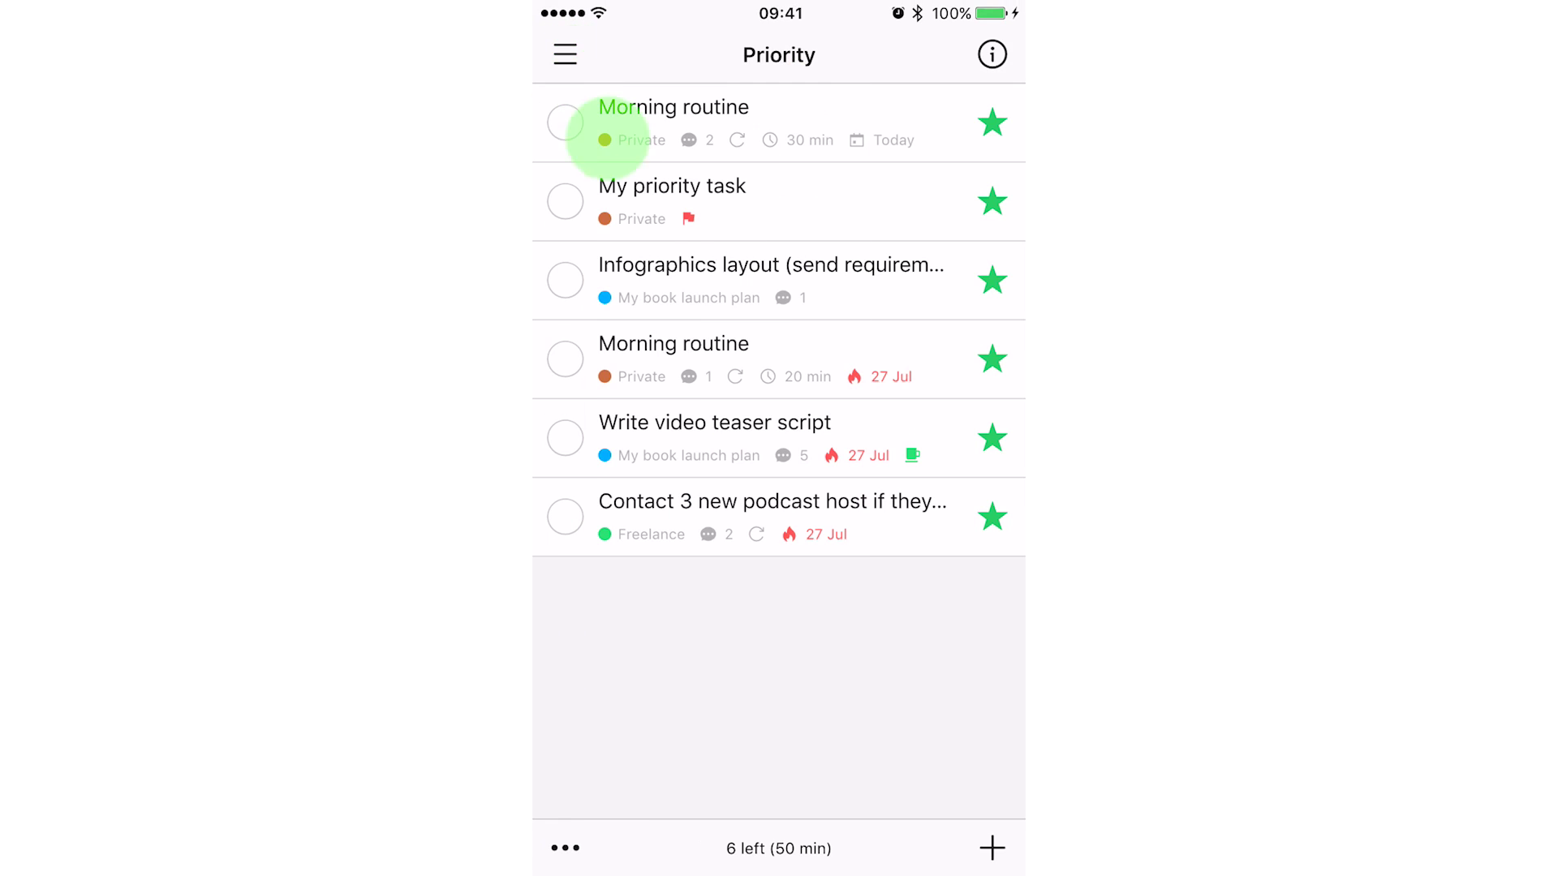
pyautogui.moveTo(566, 277); pyautogui.dragTo(852, 278)
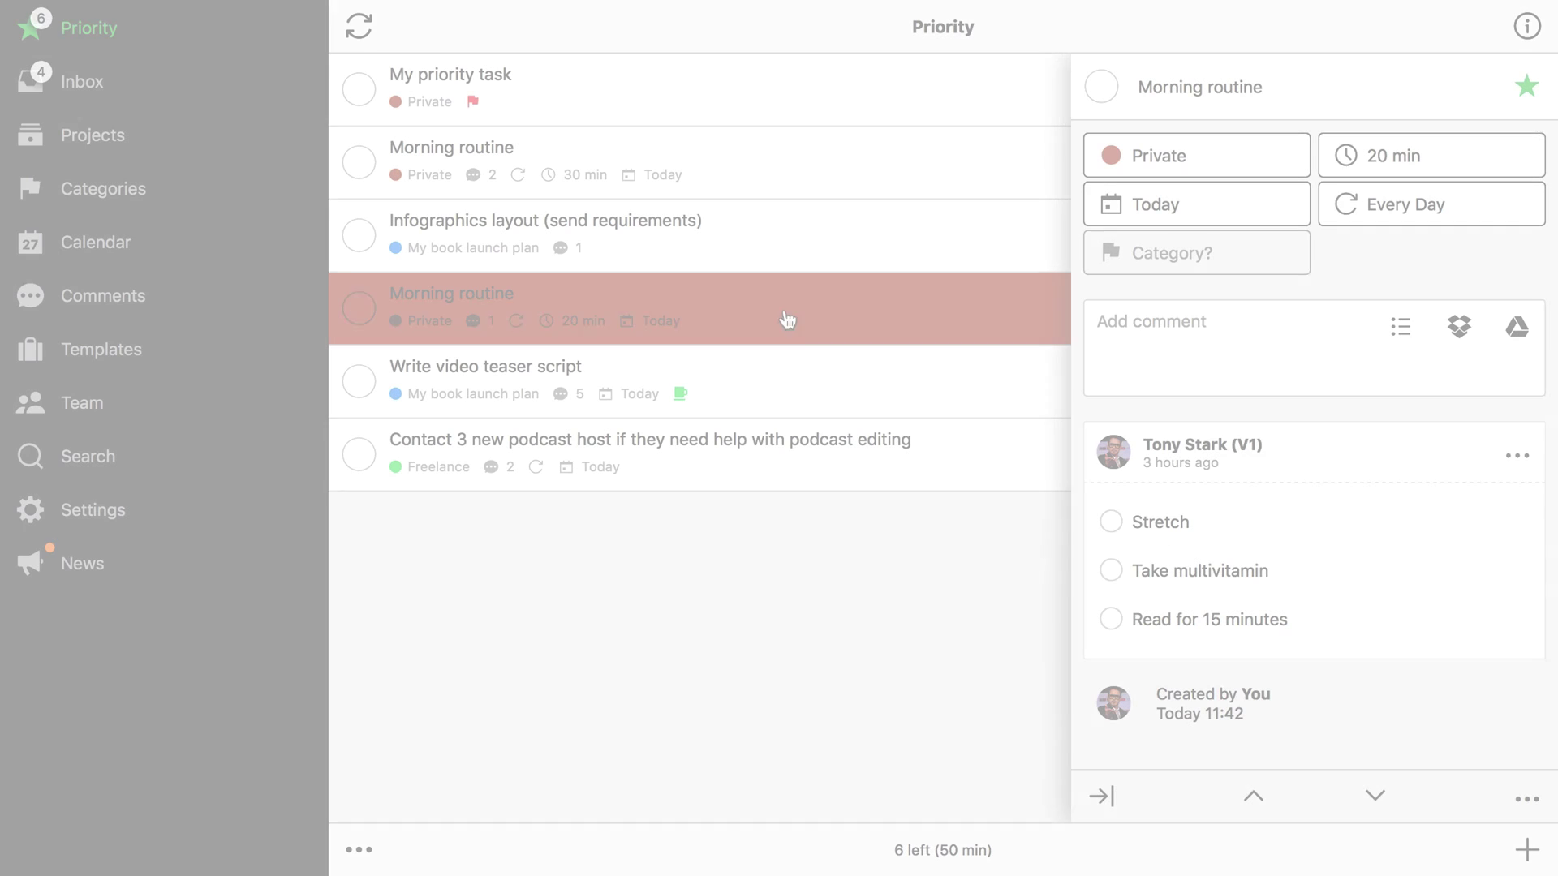
# Hide the Morning routine details, then reopen and close them three more times.
pyautogui.click(1102, 796)
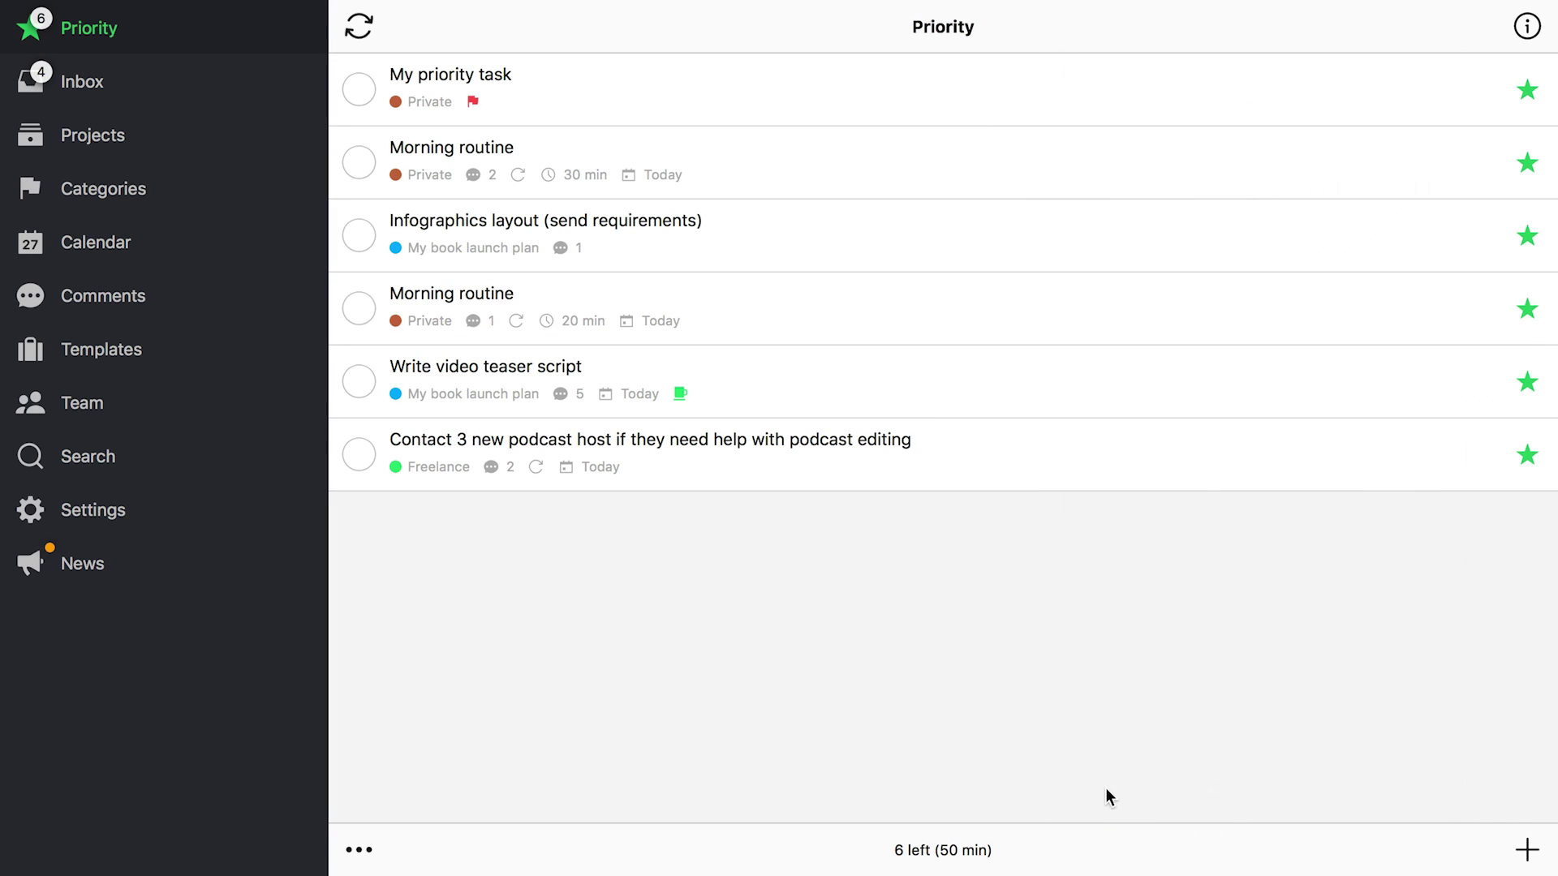
pyautogui.click(792, 319)
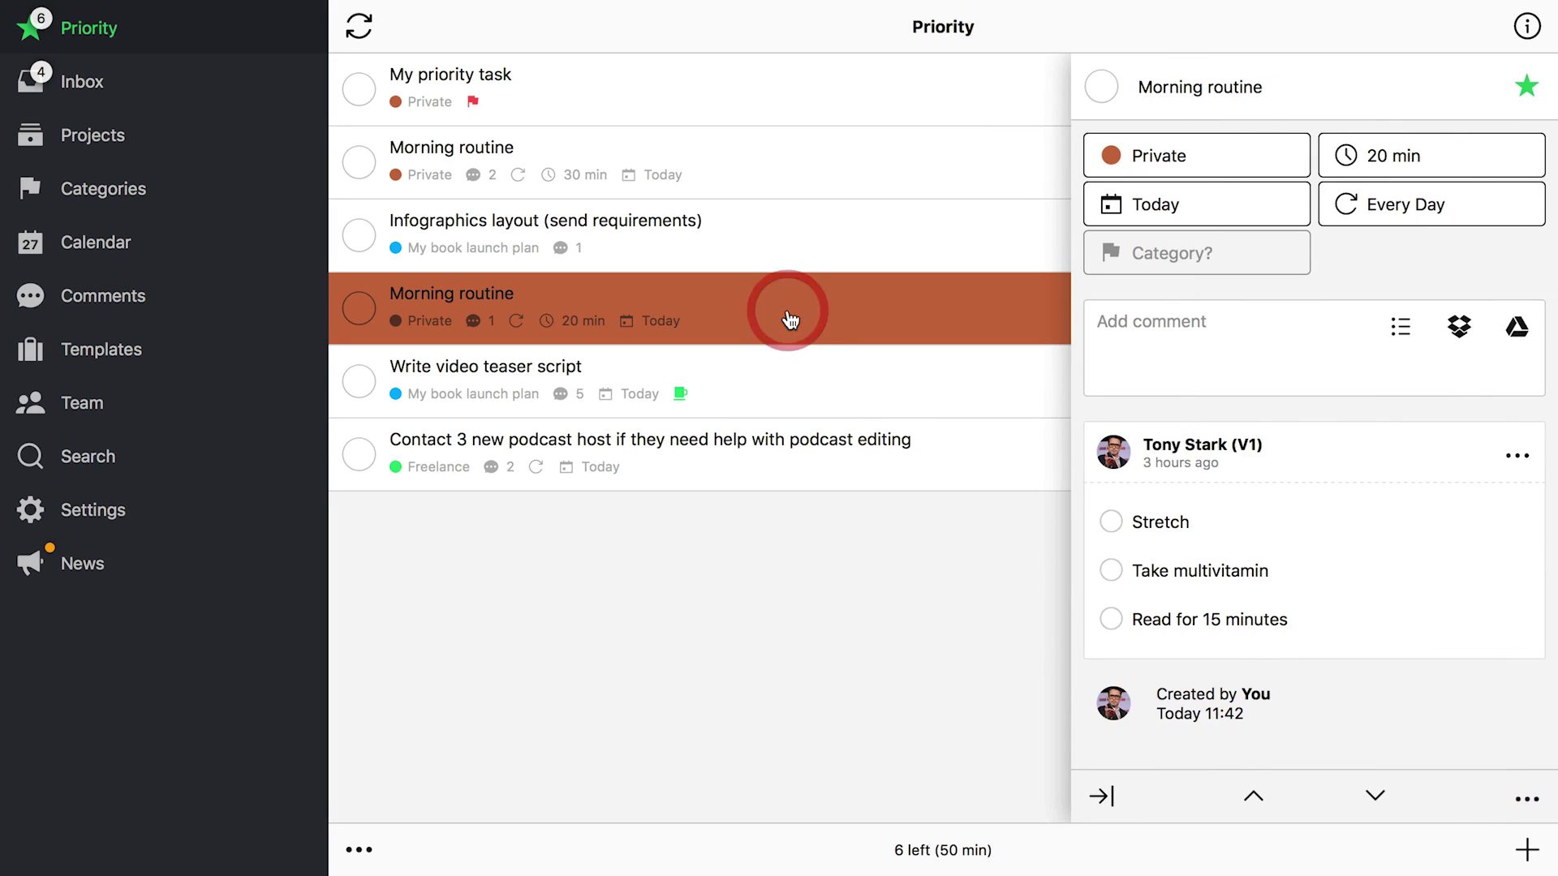
pyautogui.click(887, 36)
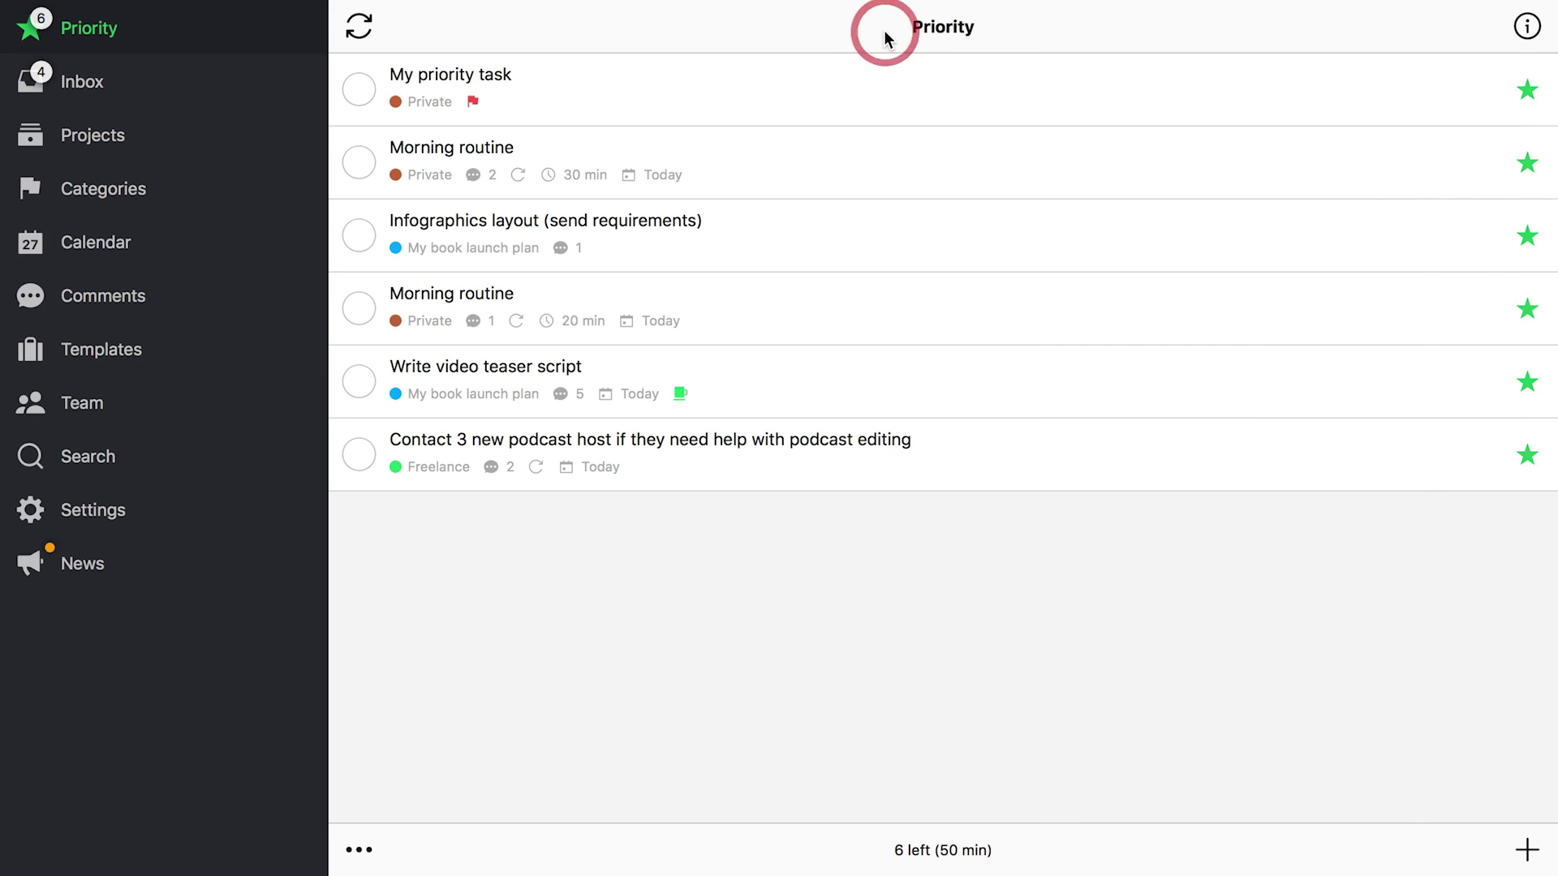
pyautogui.click(805, 314)
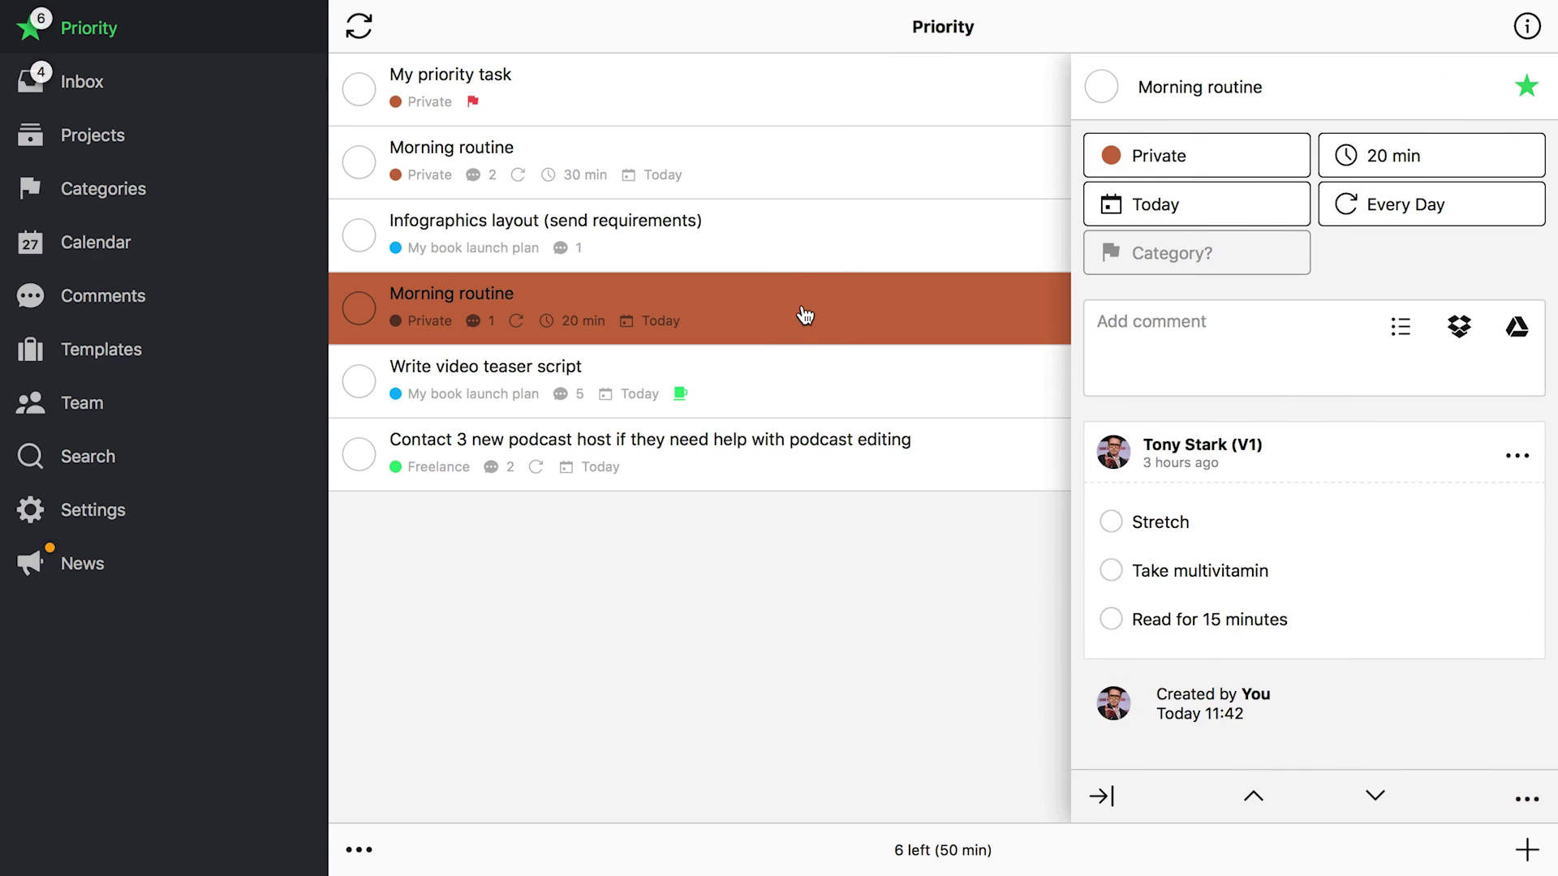
pyautogui.click(865, 840)
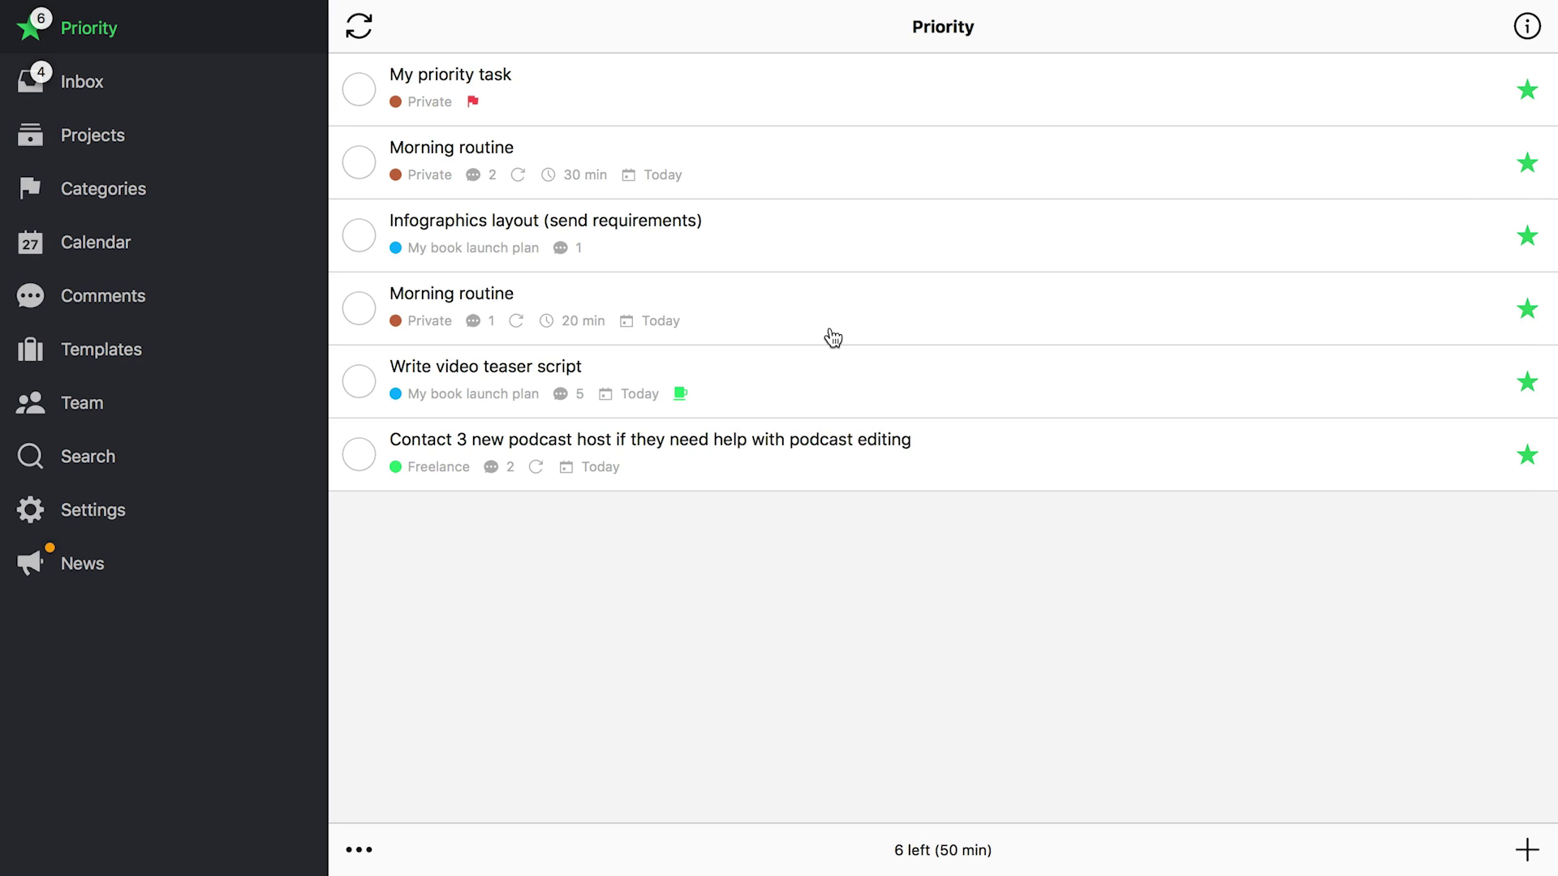
pyautogui.click(830, 327)
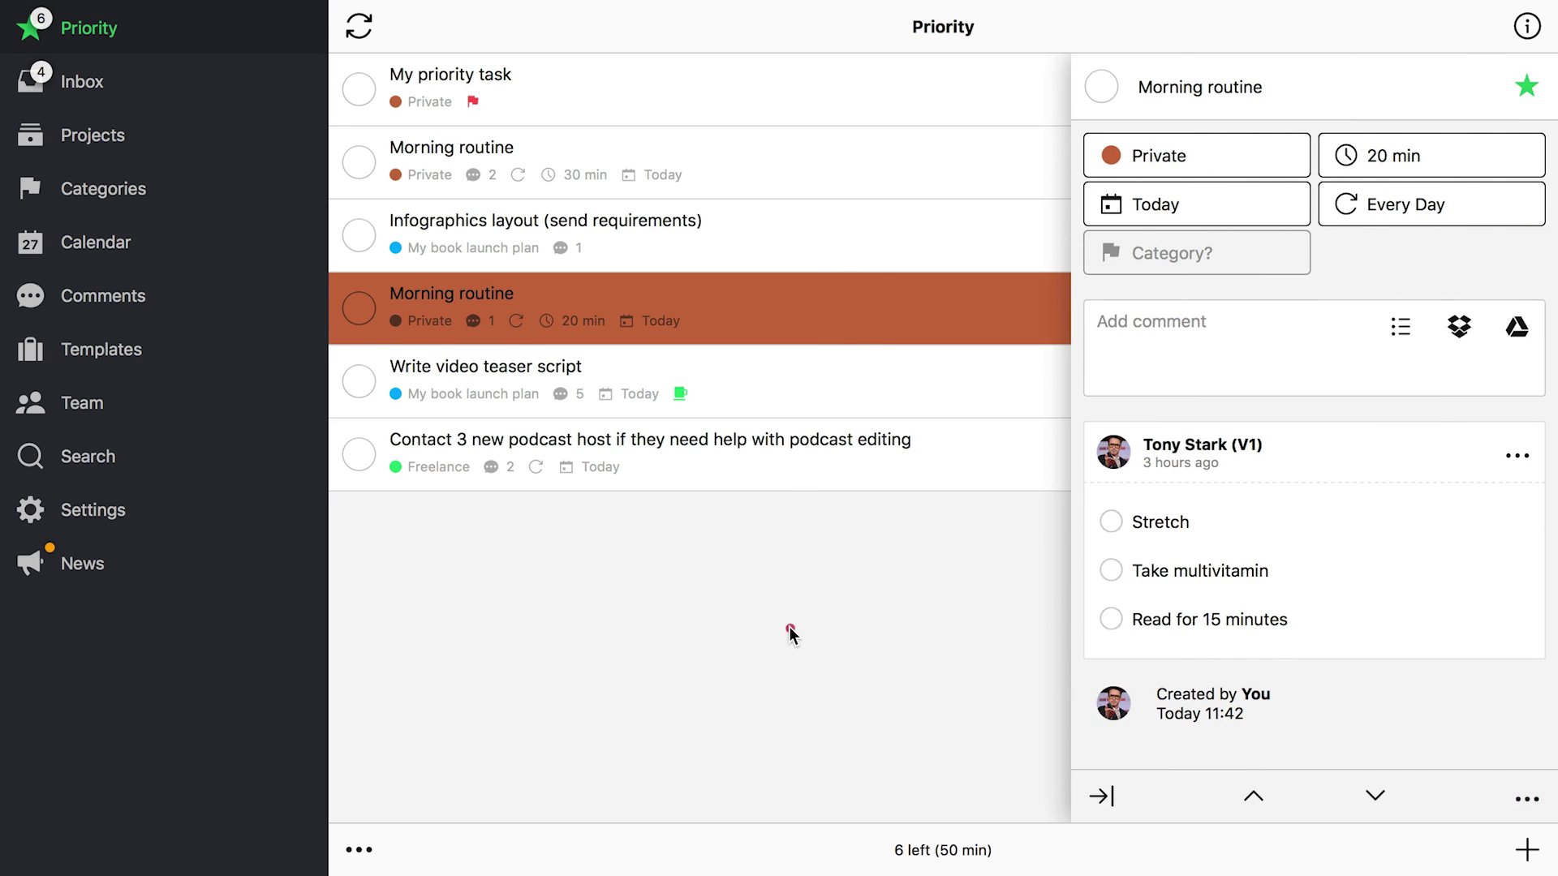
pyautogui.click(790, 626)
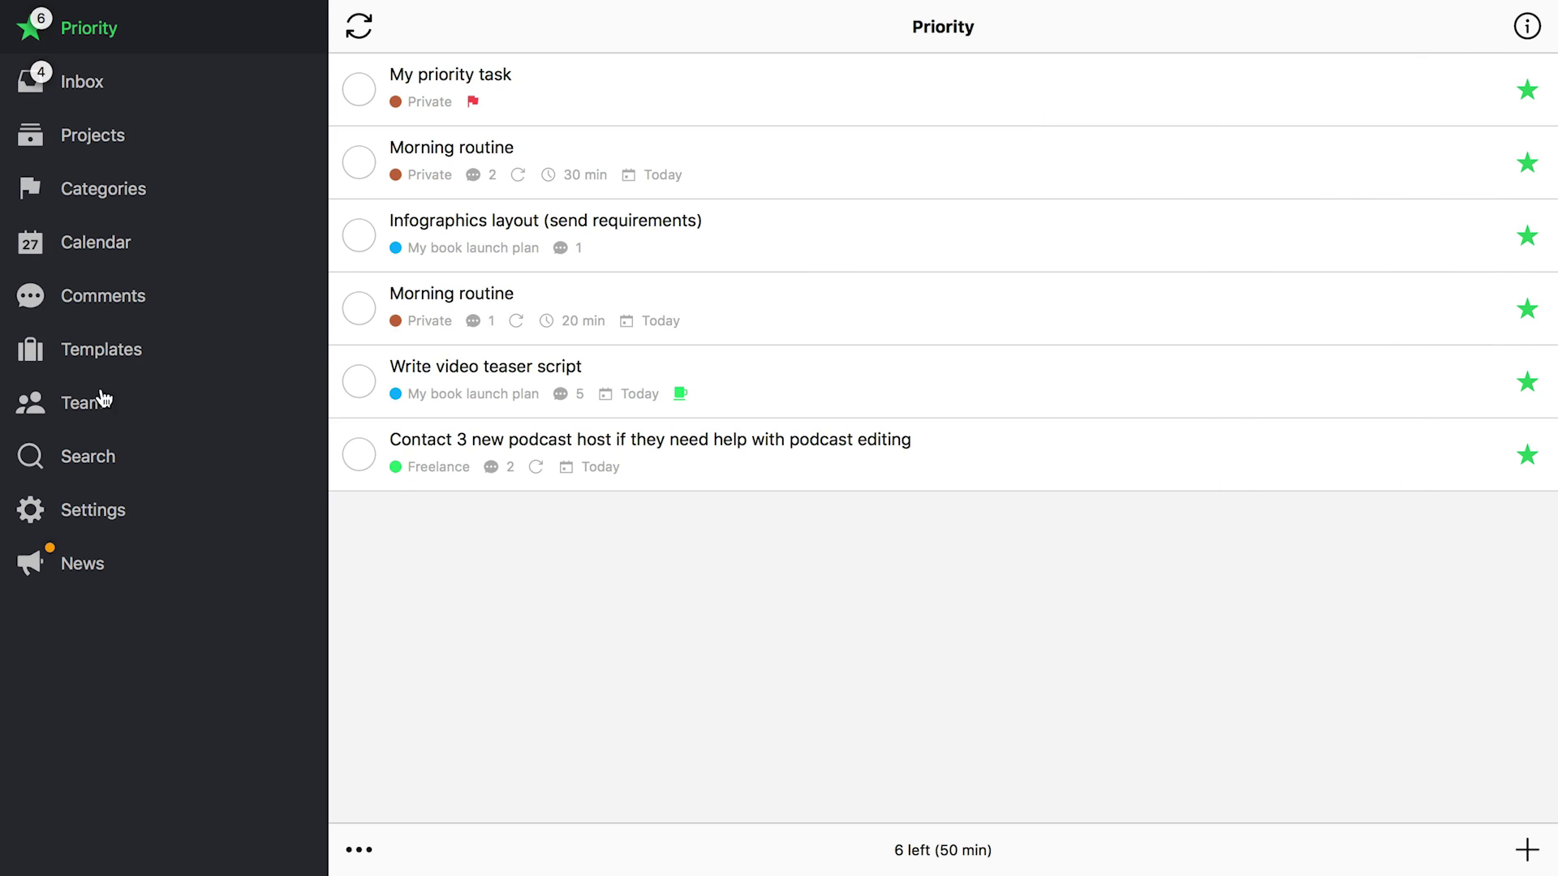
# Clear the search history and run a search for 'blogpost'.
pyautogui.click(107, 460)
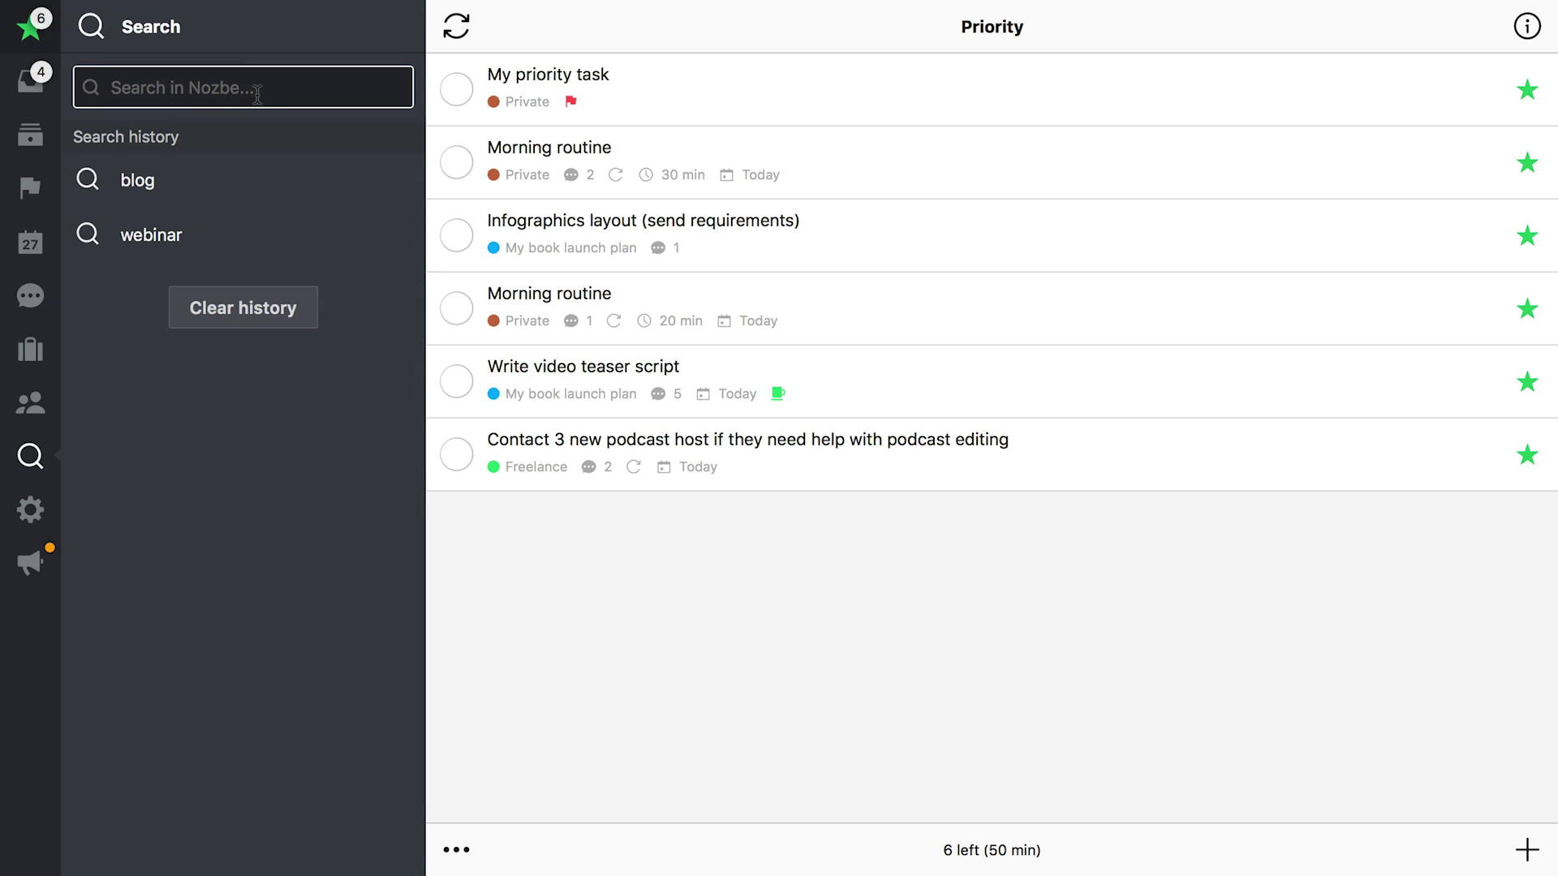
pyautogui.click(249, 317)
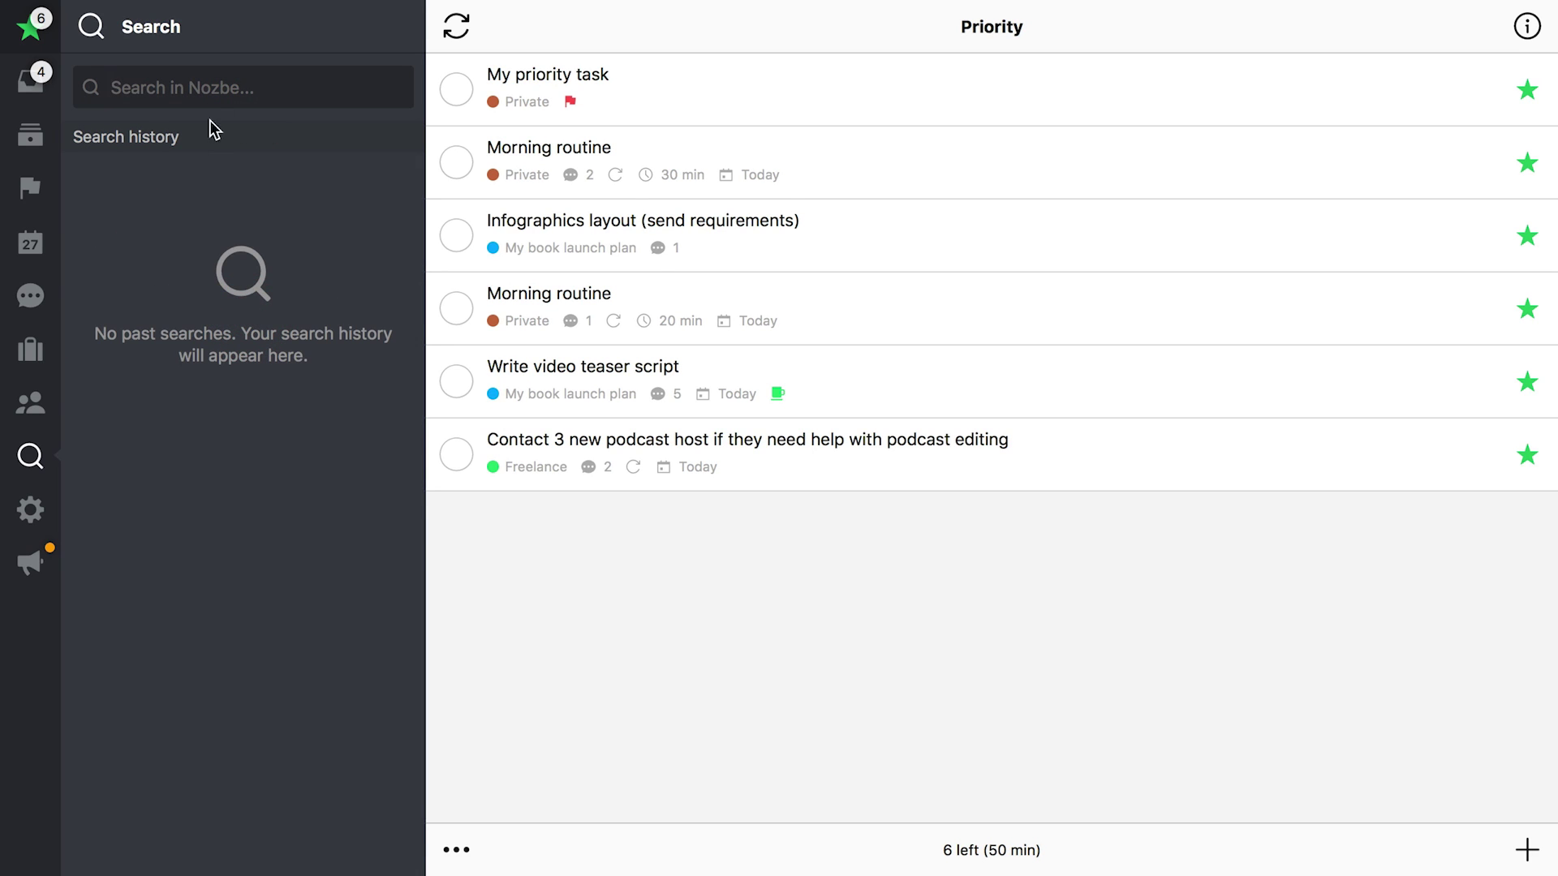
pyautogui.click(216, 88)
pyautogui.write('blogpost')
pyautogui.press('Return')
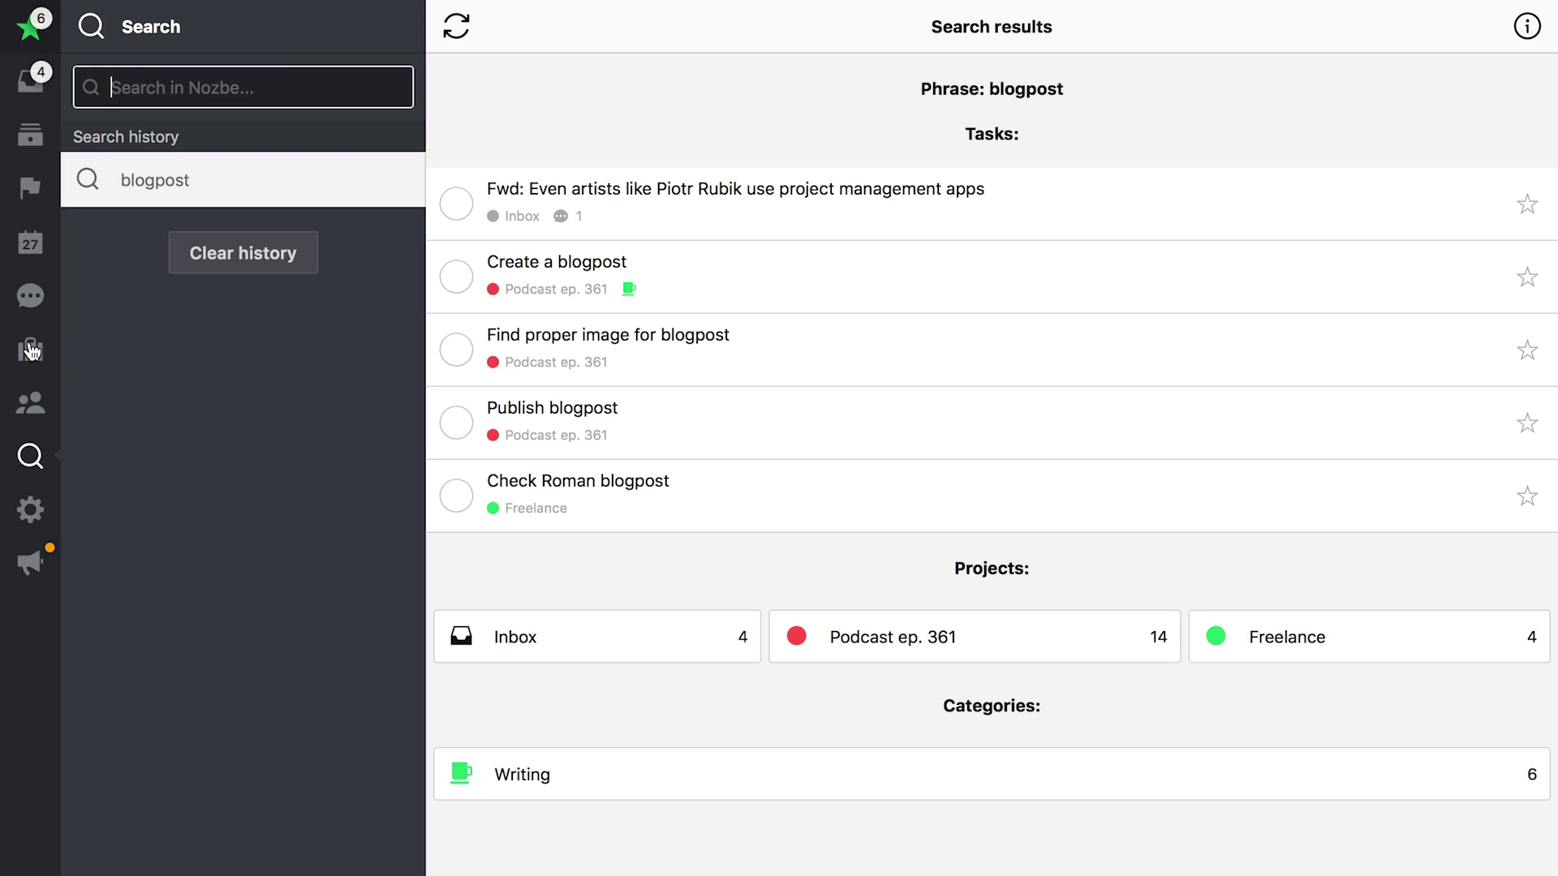
# In the Podcast ep. xxx template's info panel, choose blue colour and the monitor icon.
pyautogui.click(30, 350)
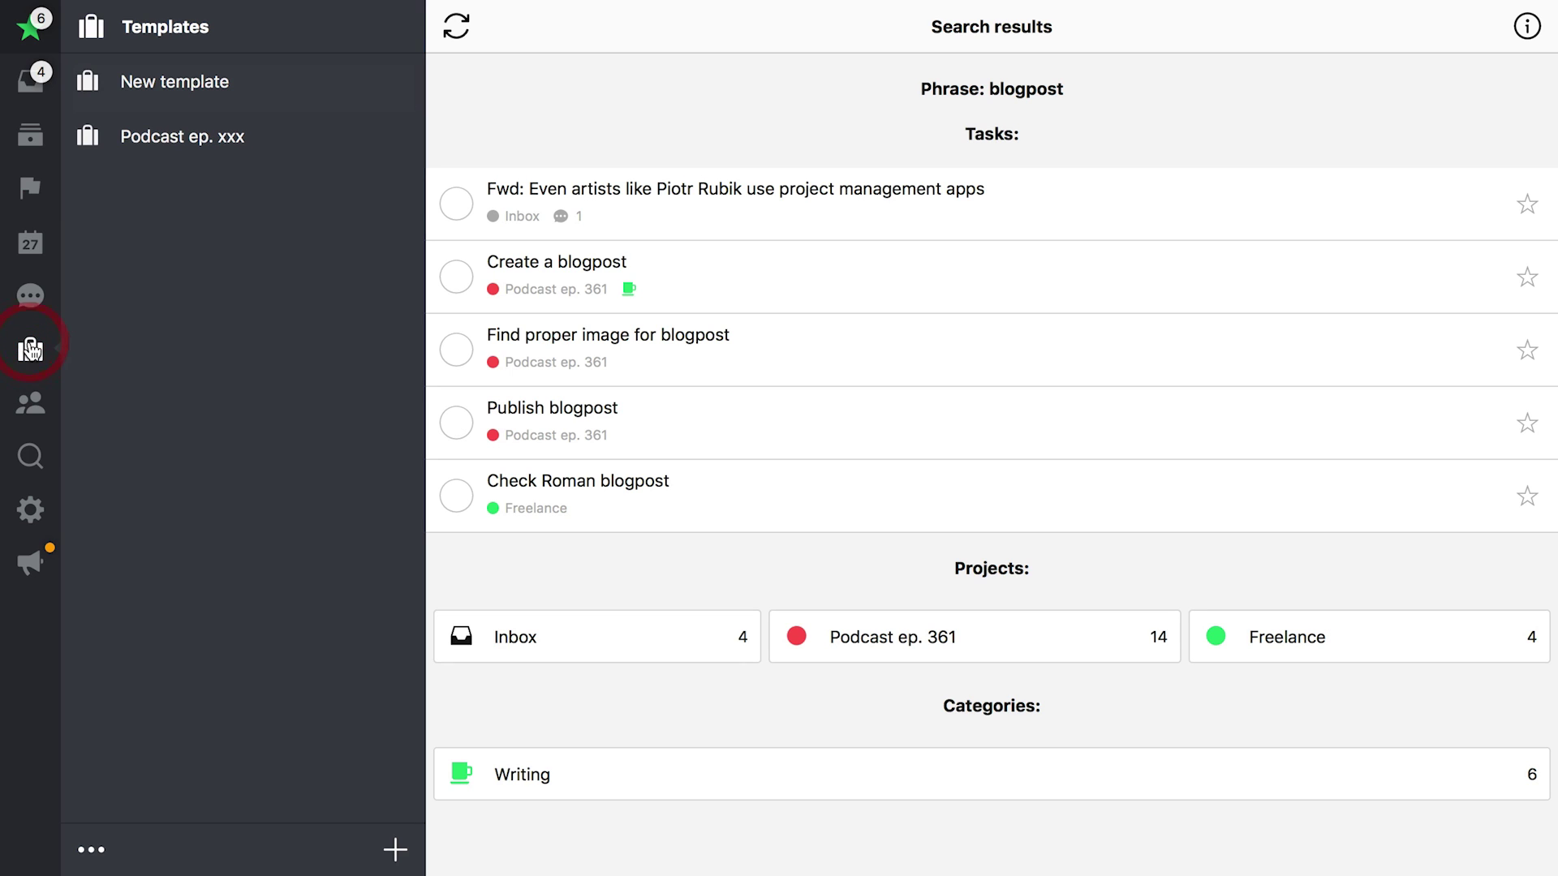
pyautogui.click(184, 141)
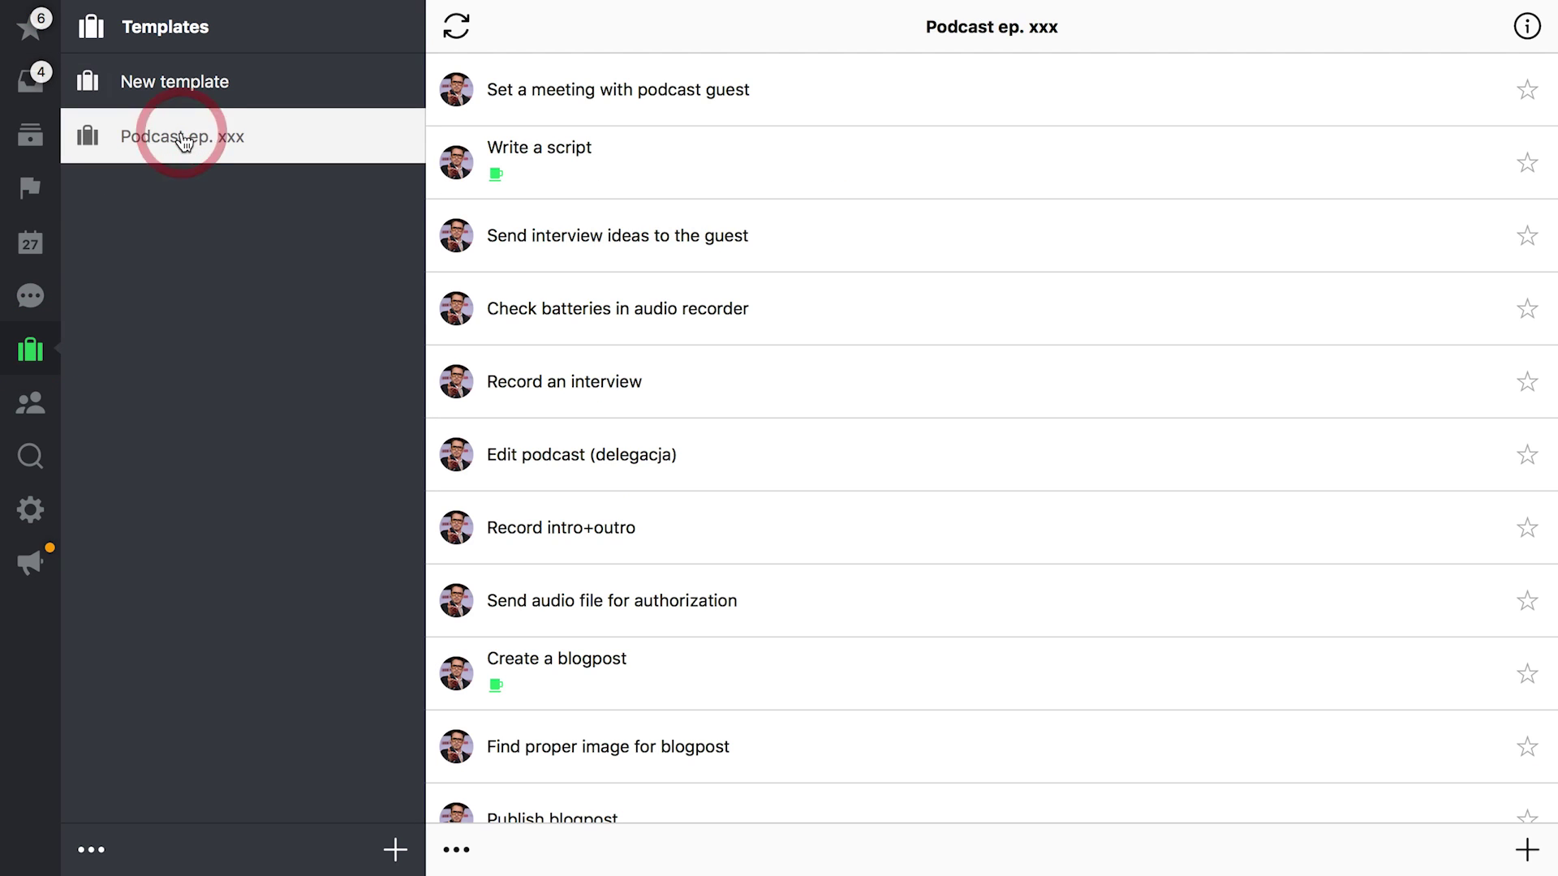
pyautogui.click(1527, 27)
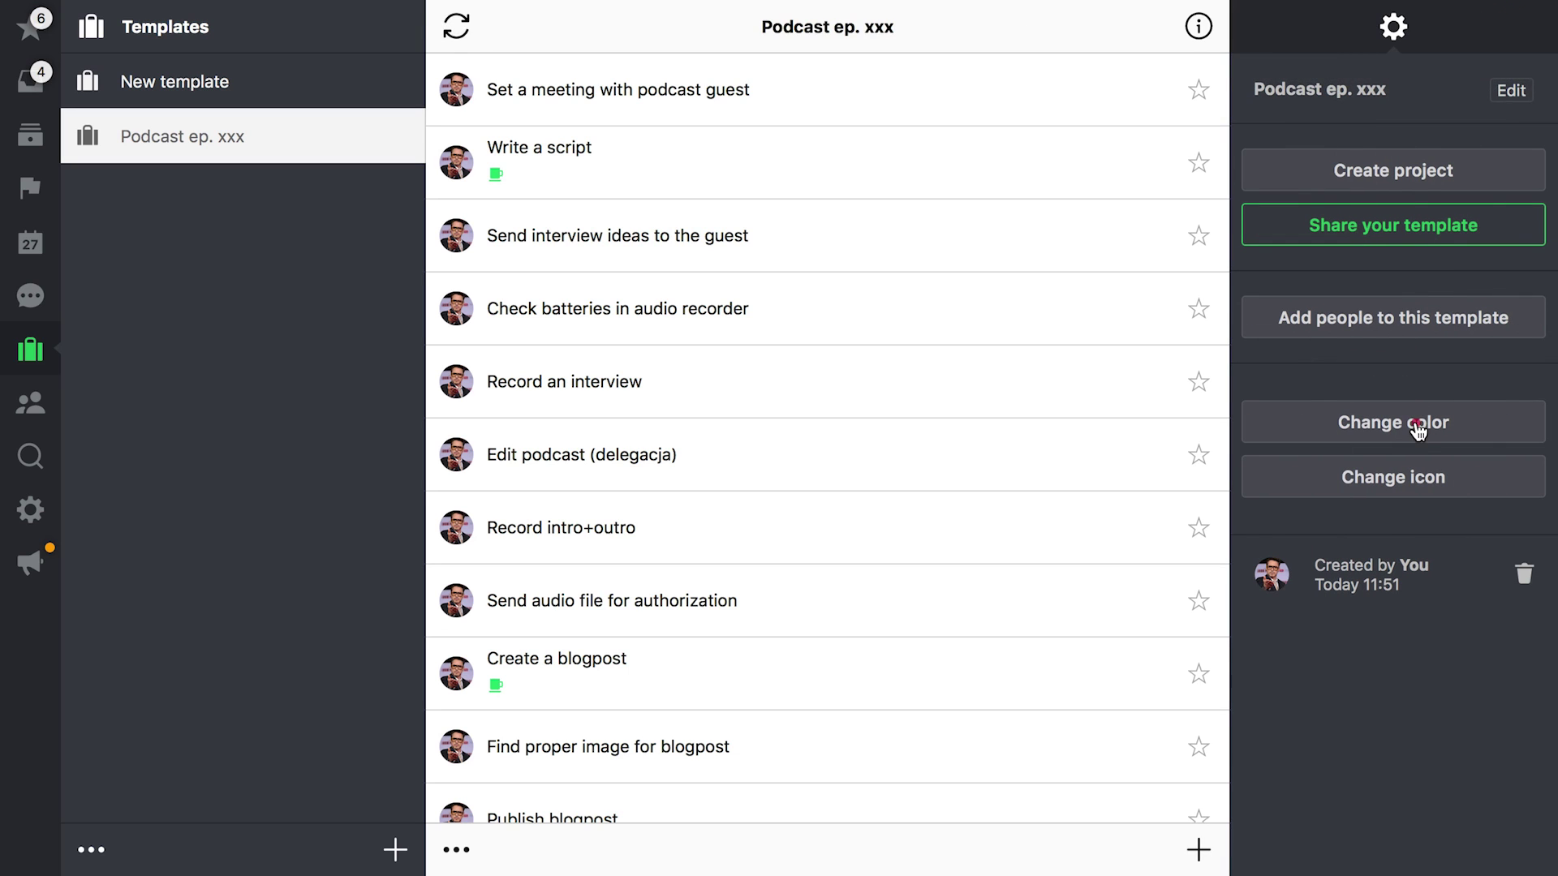
pyautogui.click(1415, 424)
pyautogui.click(1280, 396)
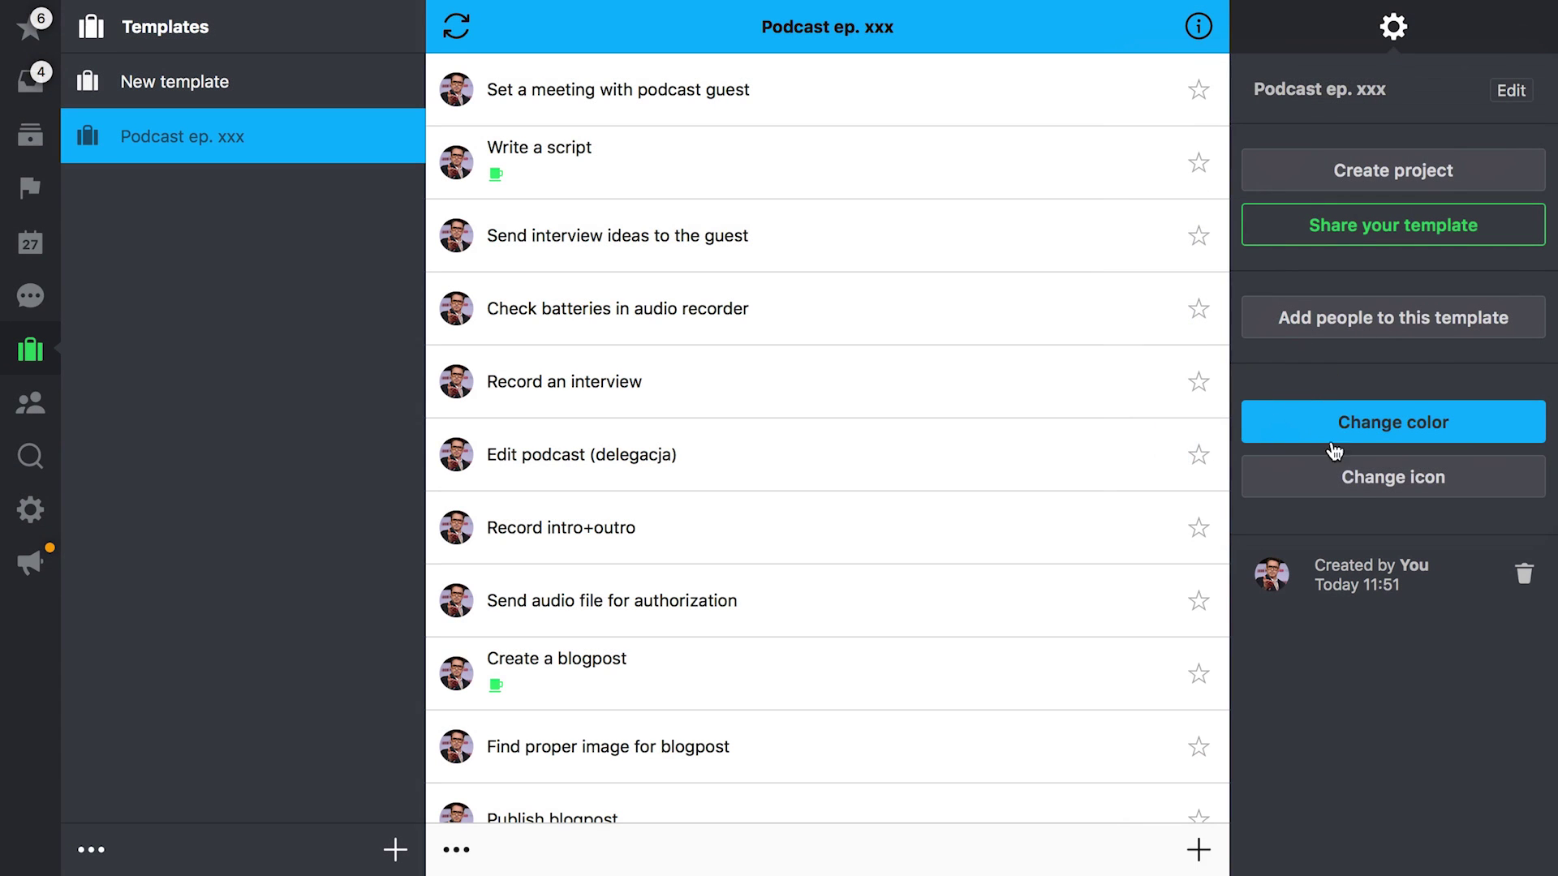
pyautogui.click(1358, 477)
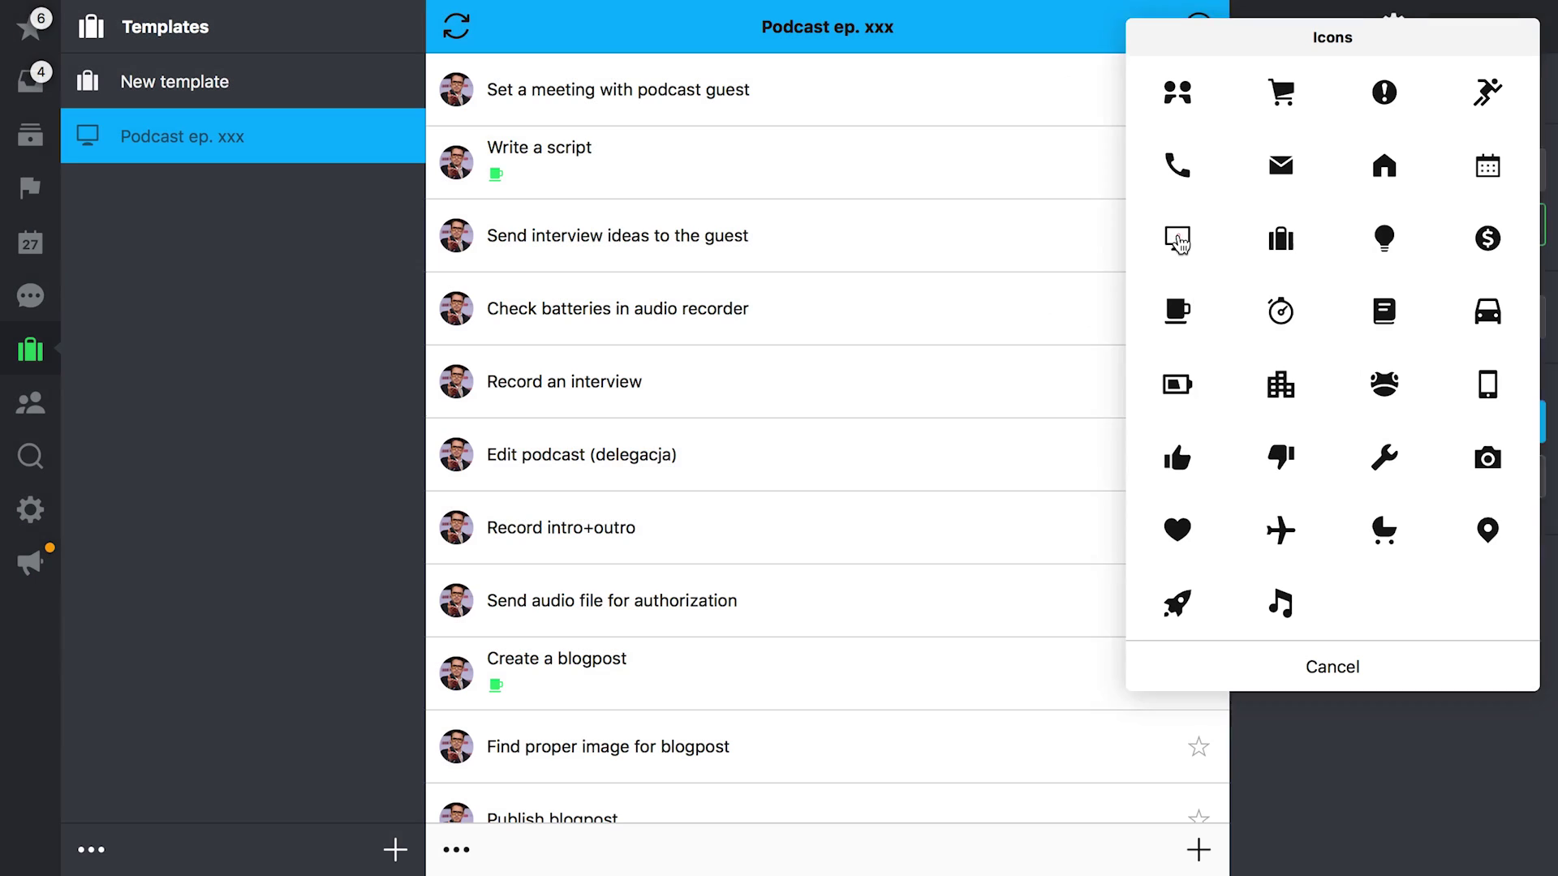
pyautogui.click(1176, 239)
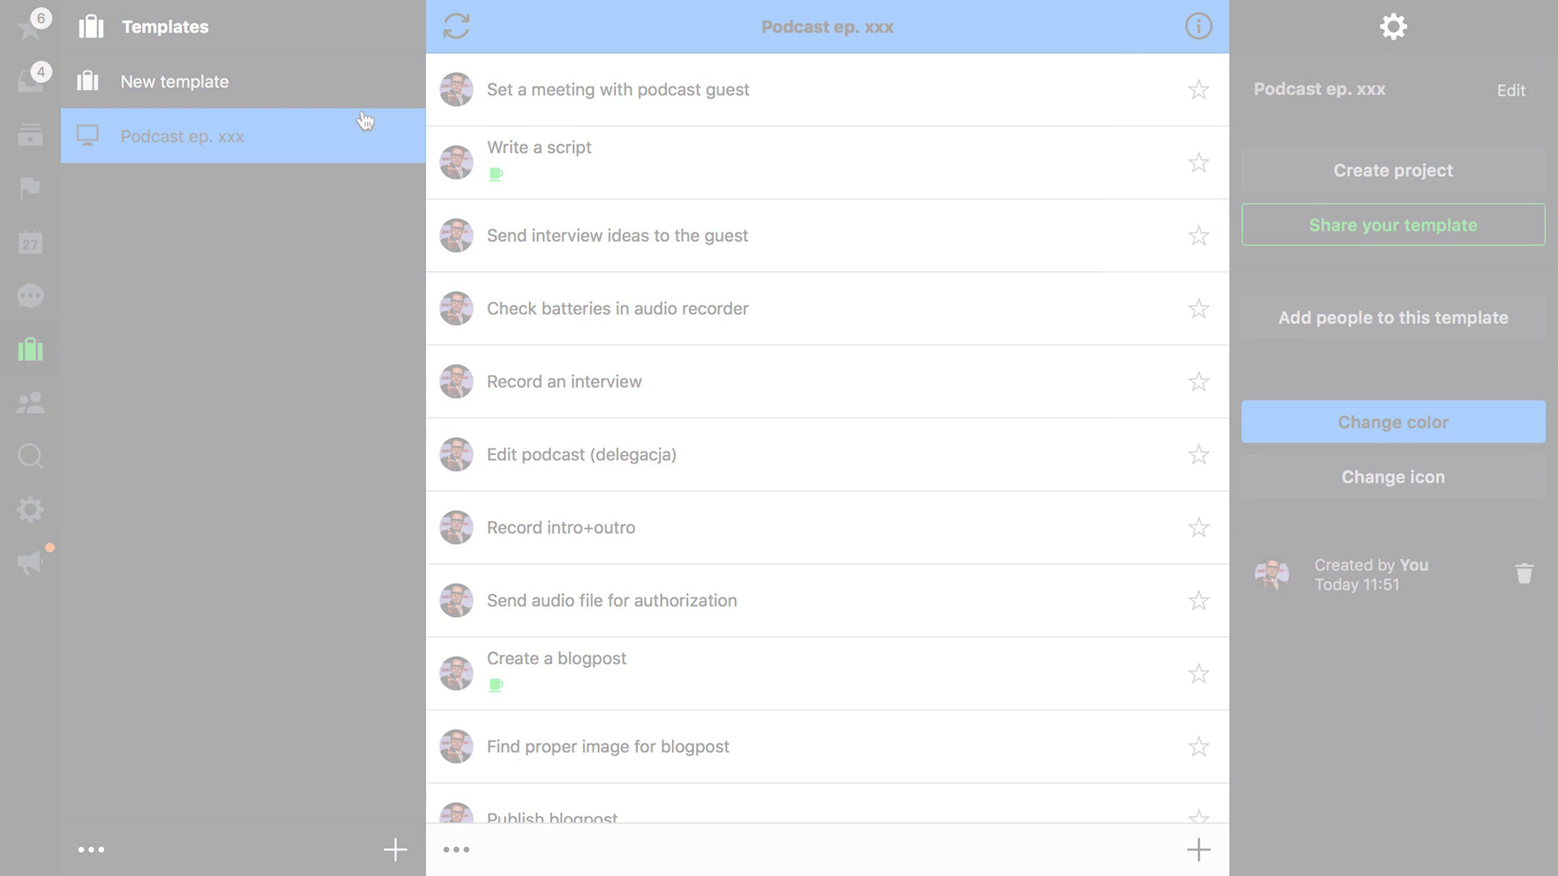